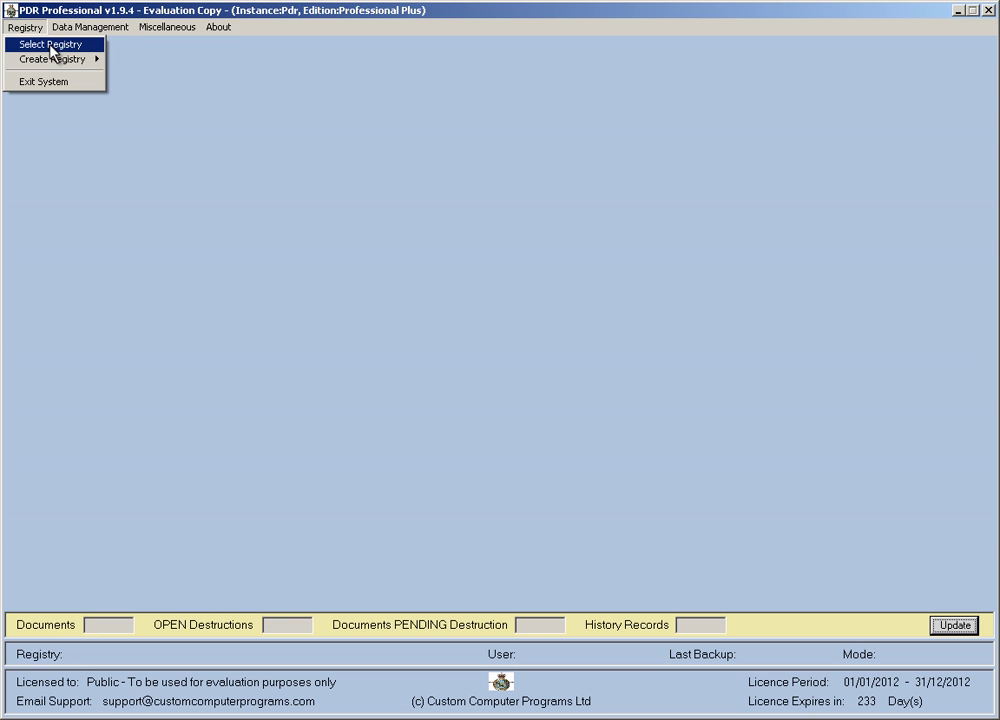
Open Test Registry from the registry list and log on with the prefilled administrator account.
left_click(55, 47)
double_click(330, 314)
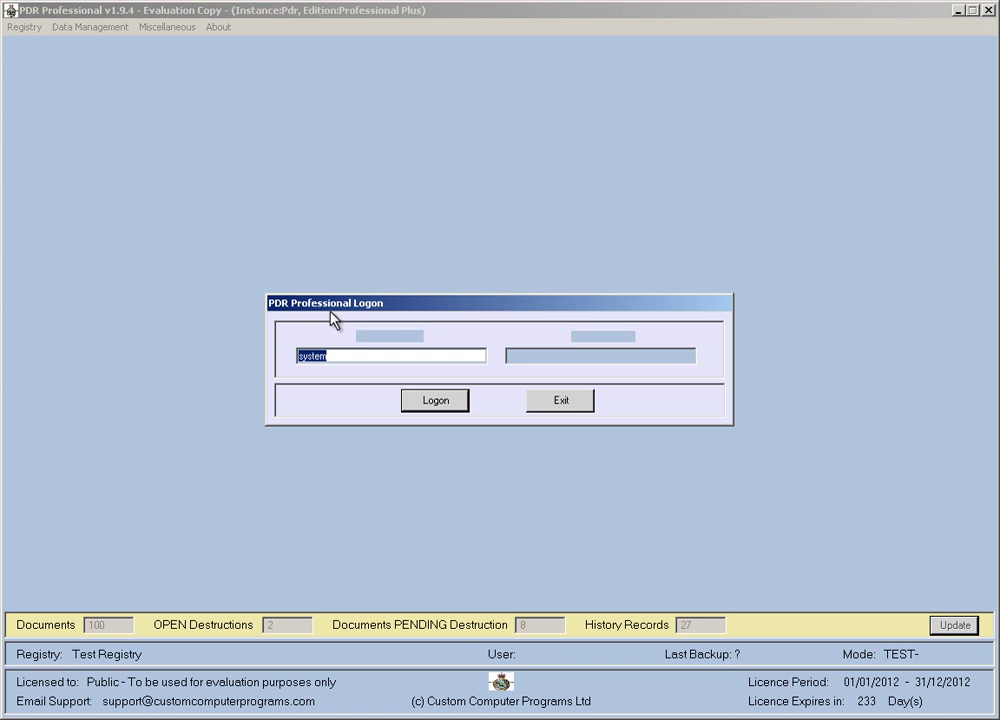
left_click(438, 403)
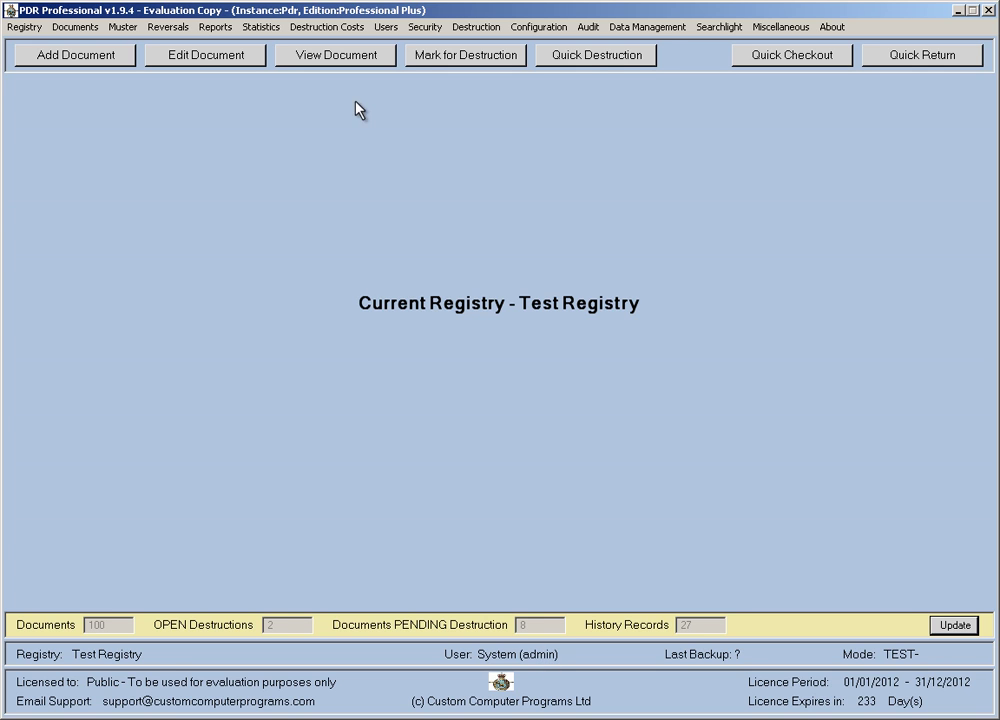
left_click(382, 28)
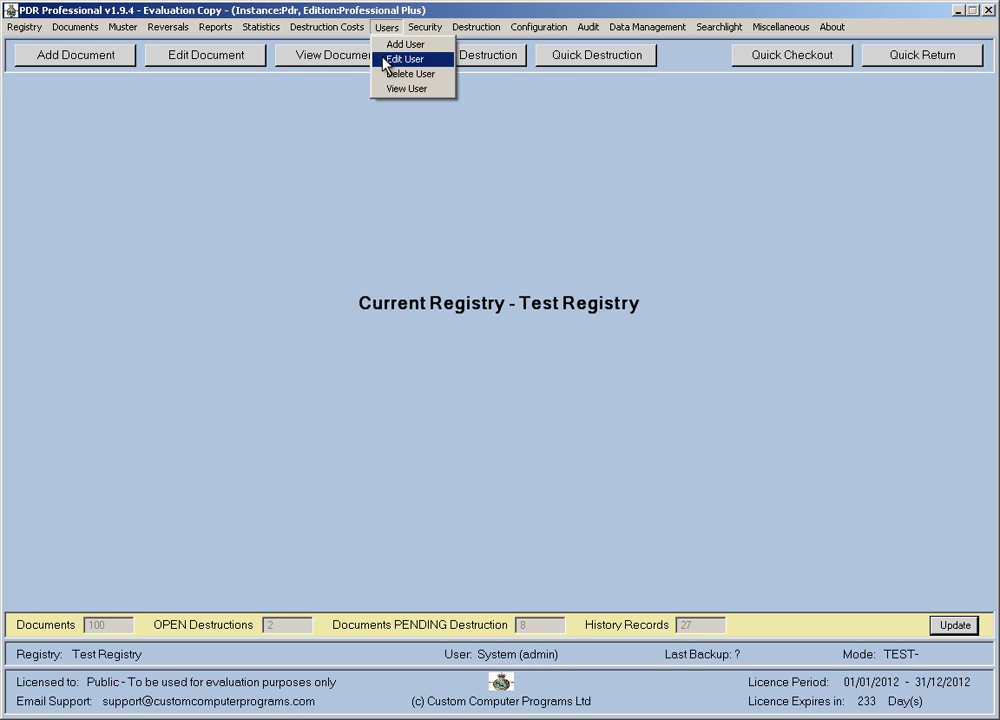
left_click(384, 61)
double_click(300, 349)
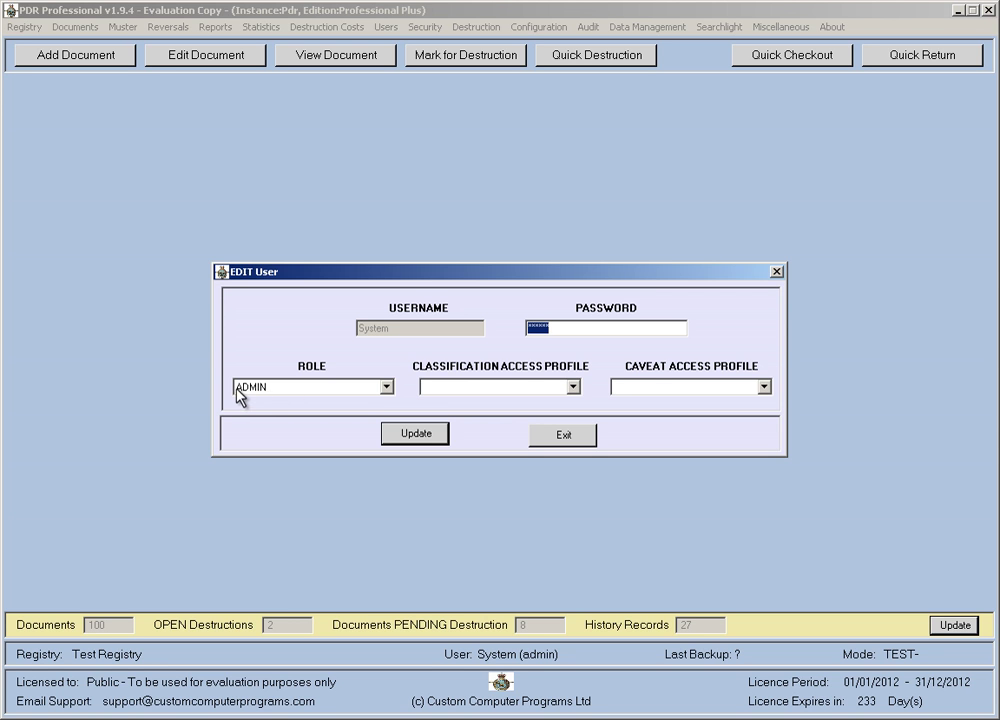
left_click(386, 388)
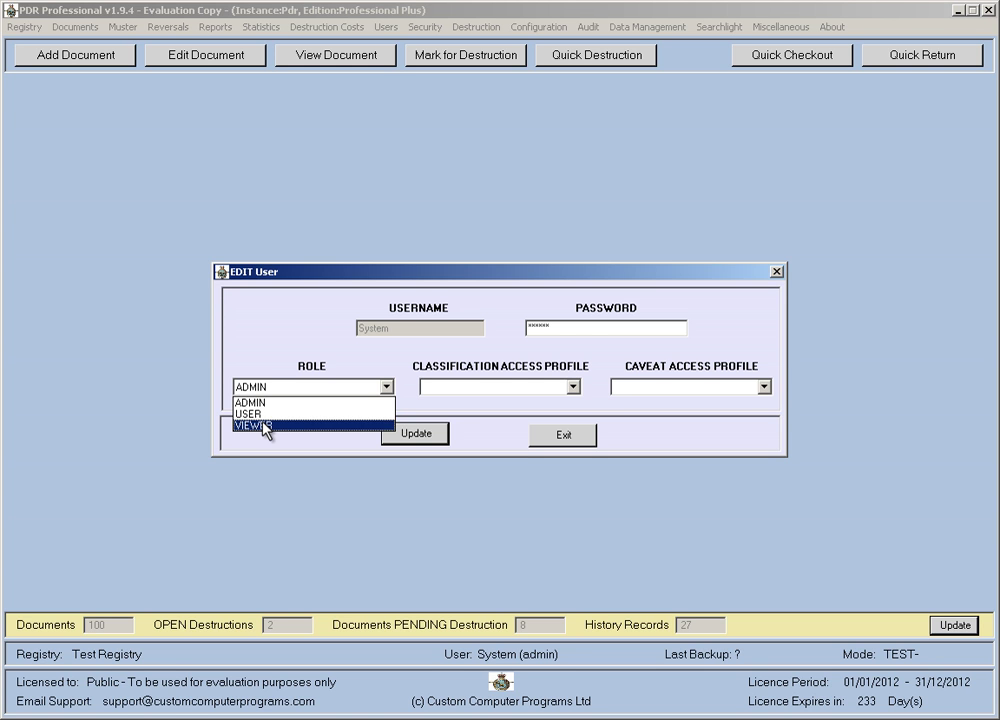
left_click(262, 358)
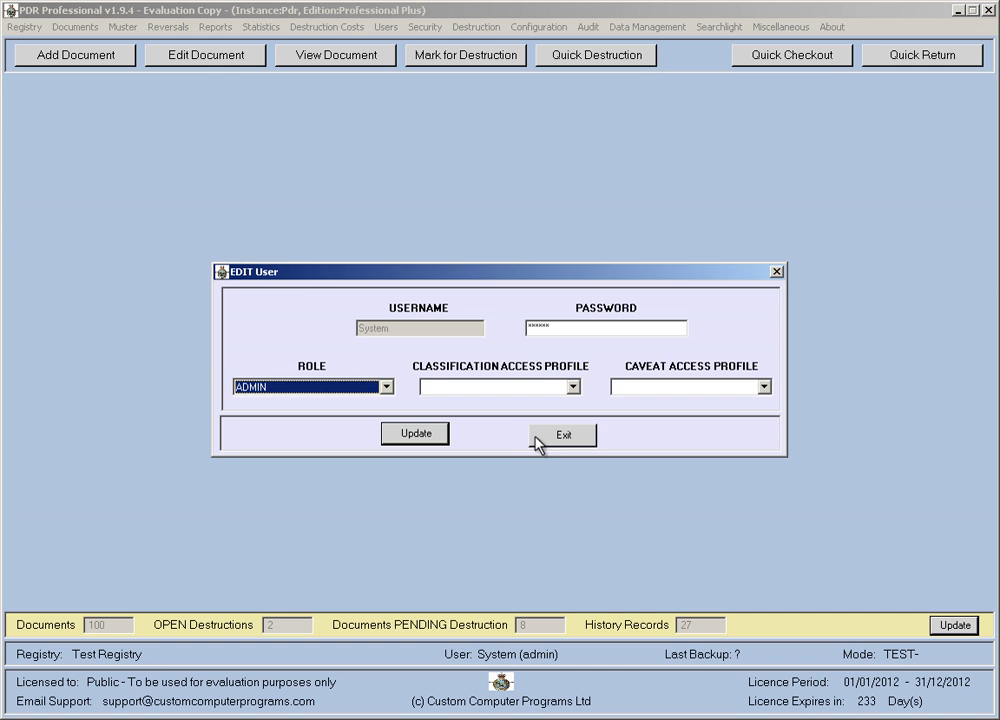
left_click(537, 438)
left_click(601, 440)
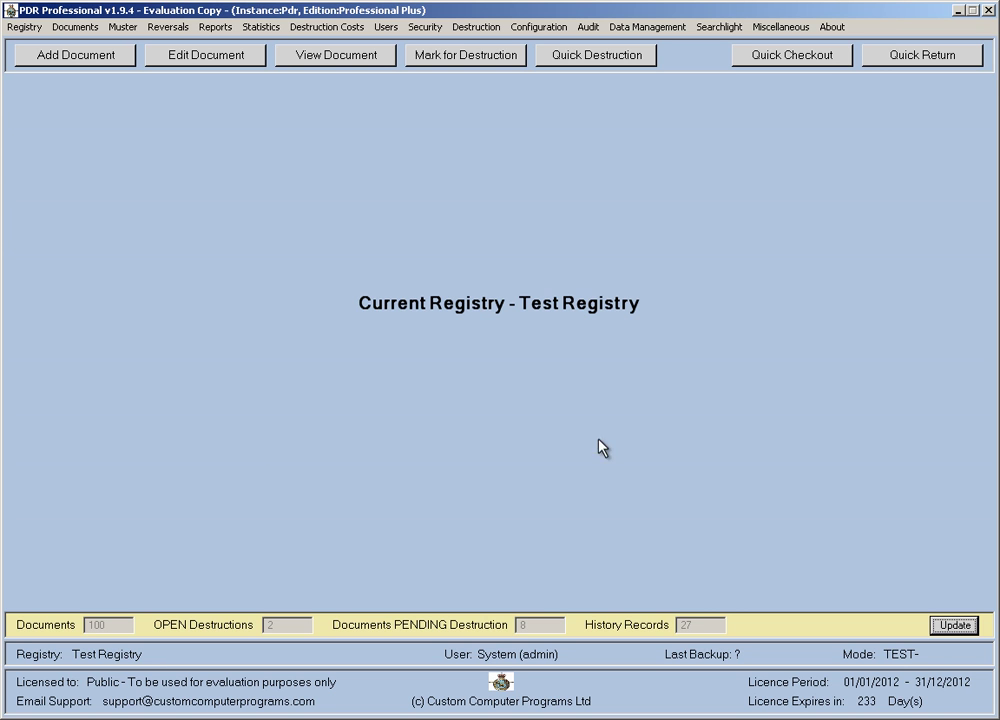
left_click(416, 27)
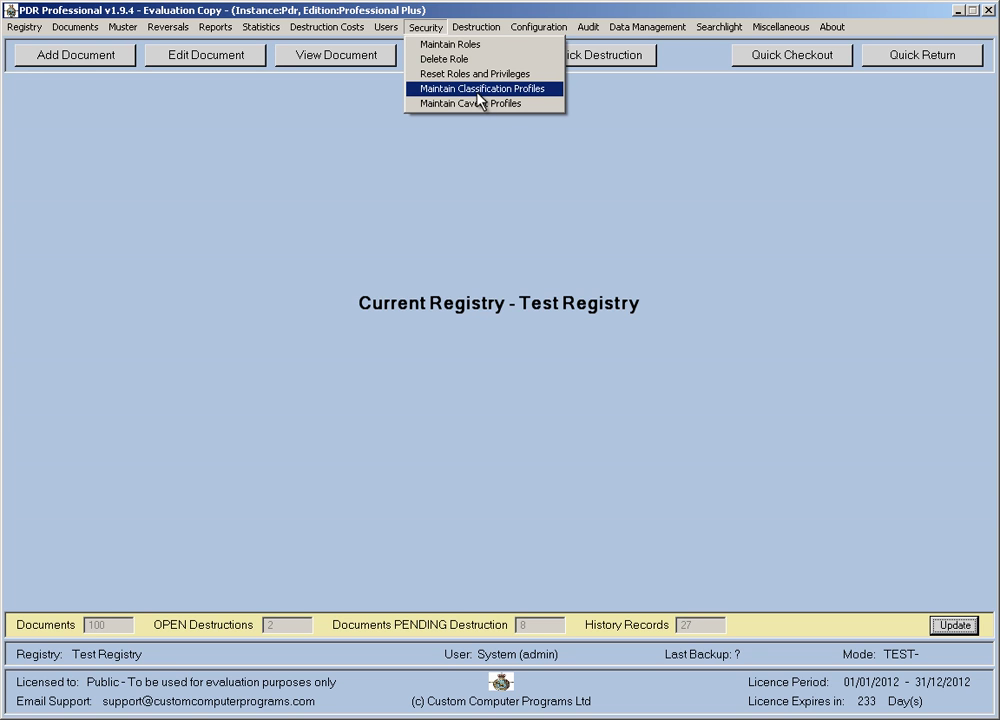
Open Maintain Roles, review the ADMIN role's keys, then switch to the VIEWER role.
left_click(449, 45)
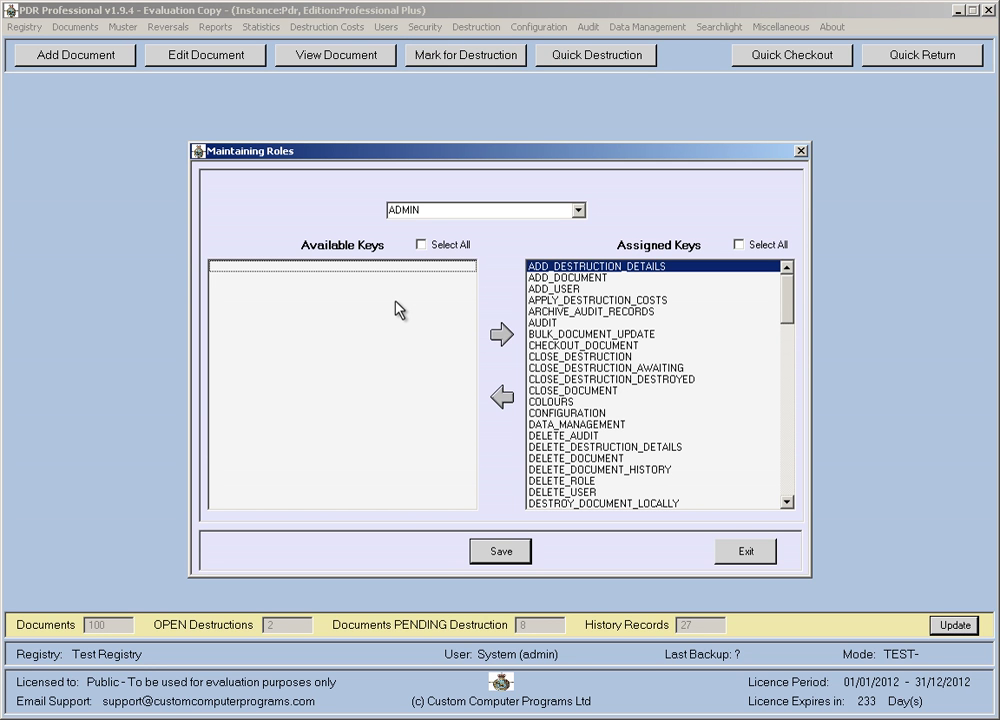
left_click(579, 211)
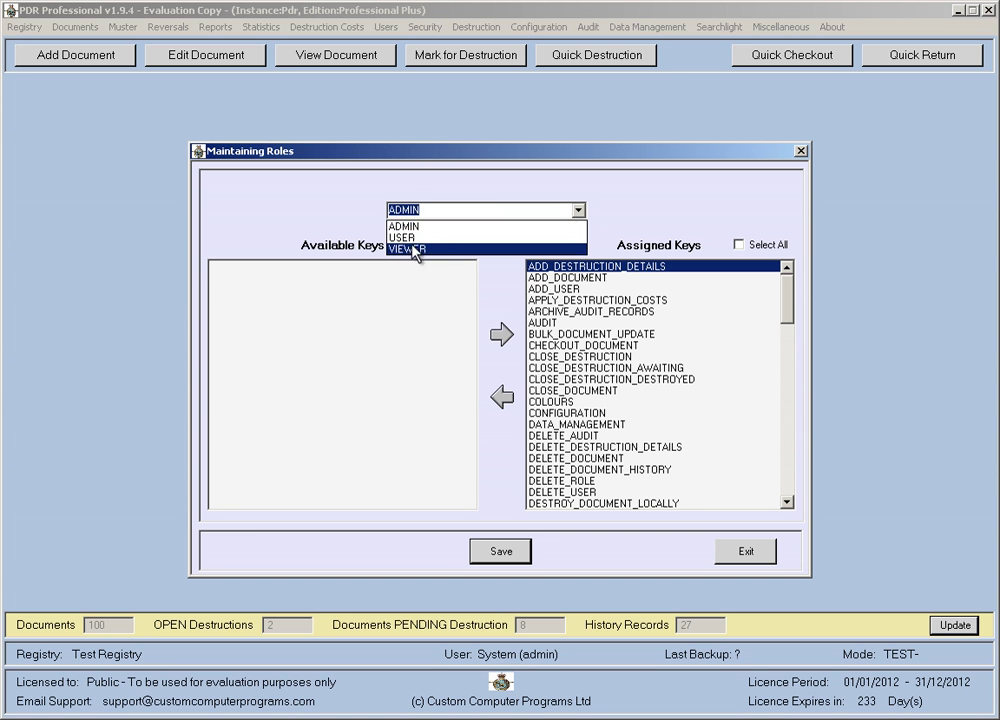
left_click(405, 226)
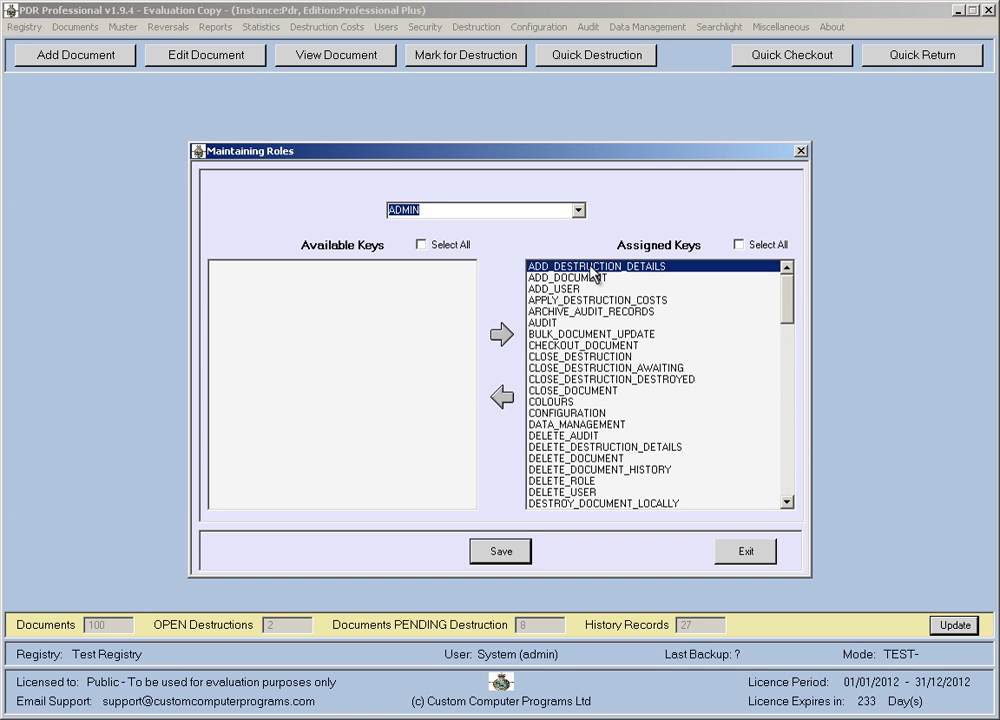
mouse_move(788, 283)
left_mouse_down()
mouse_move(790, 472)
mouse_move(793, 280)
left_mouse_up()
left_click(578, 210)
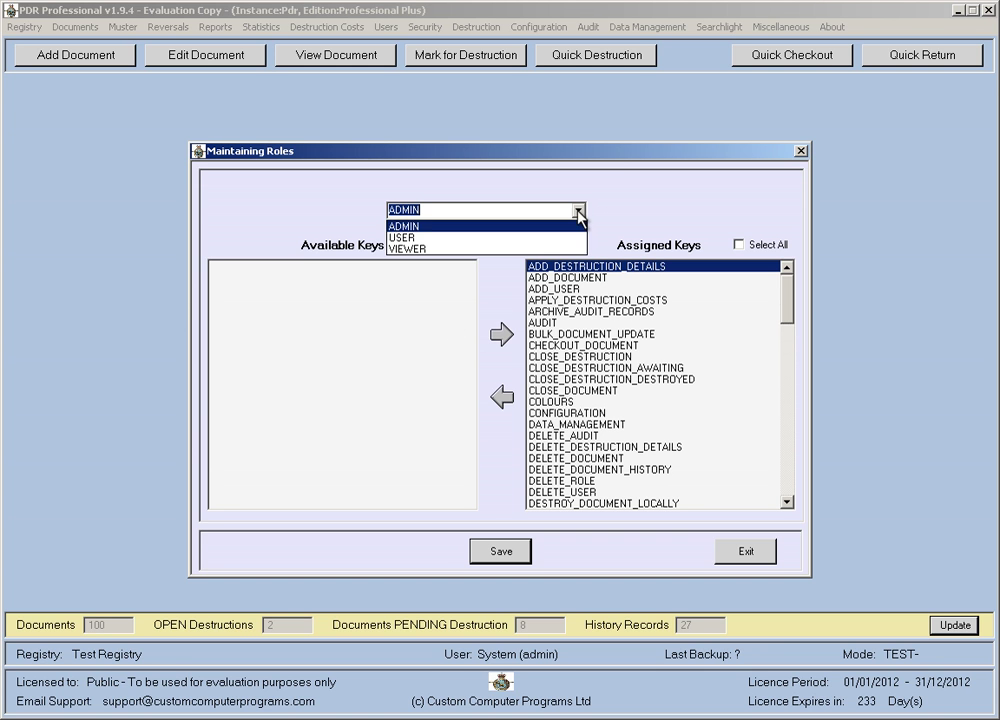
left_click(399, 249)
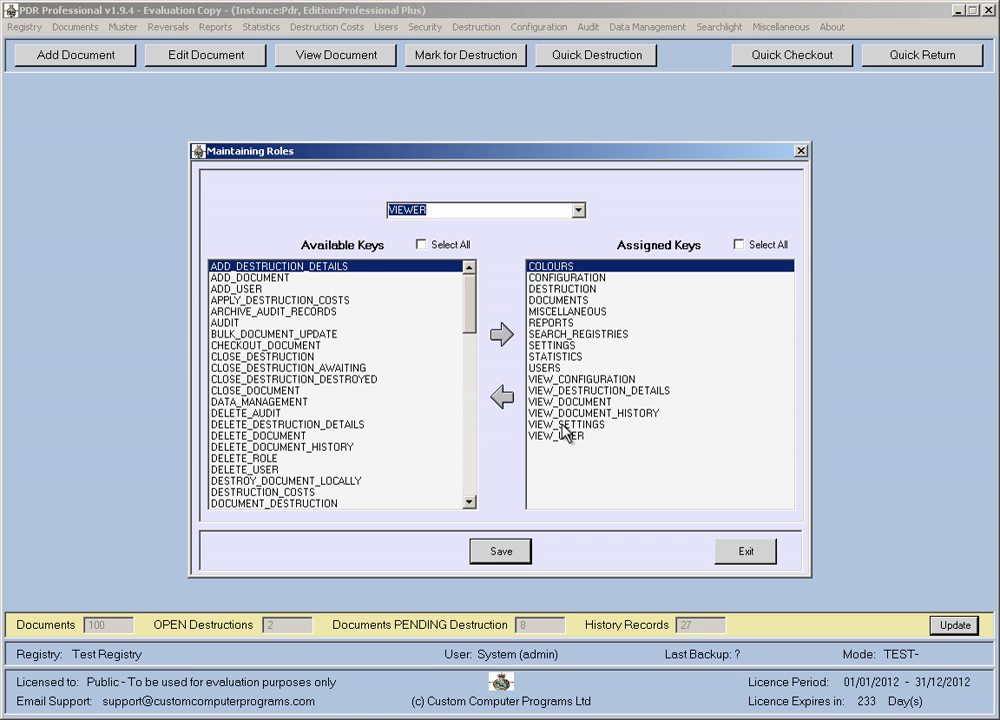
Browse VIEWER's available keys (DELETE_ROLE, ADD_USER…) and assigned keys (VIEW_USER, STATISTICS, REPORTS) without changes.
left_click(290, 458)
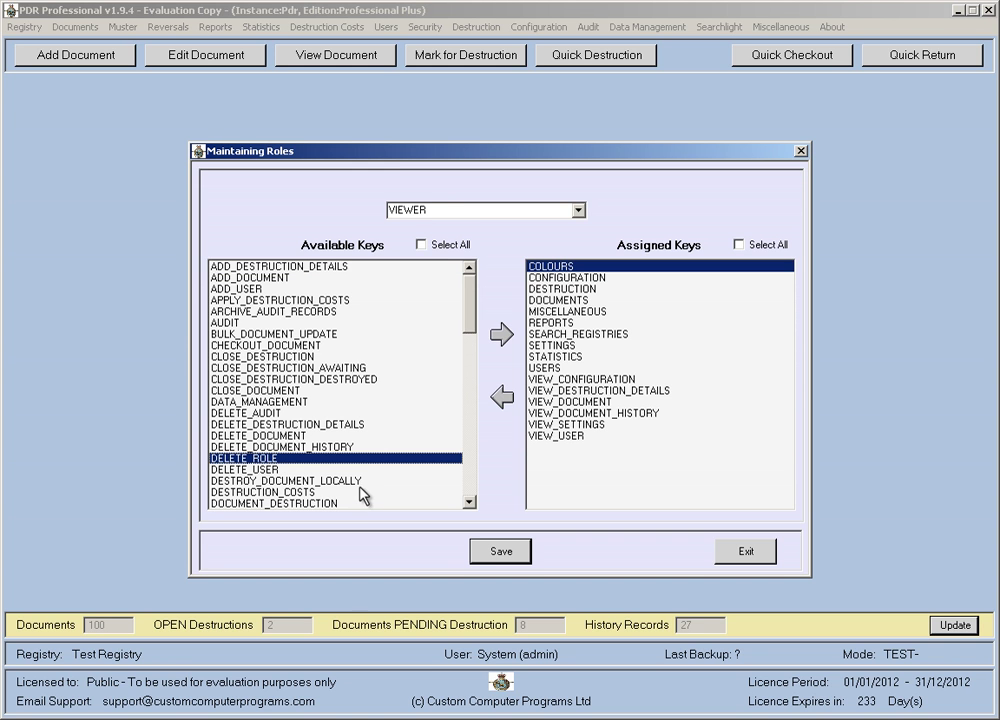
left_click(278, 471)
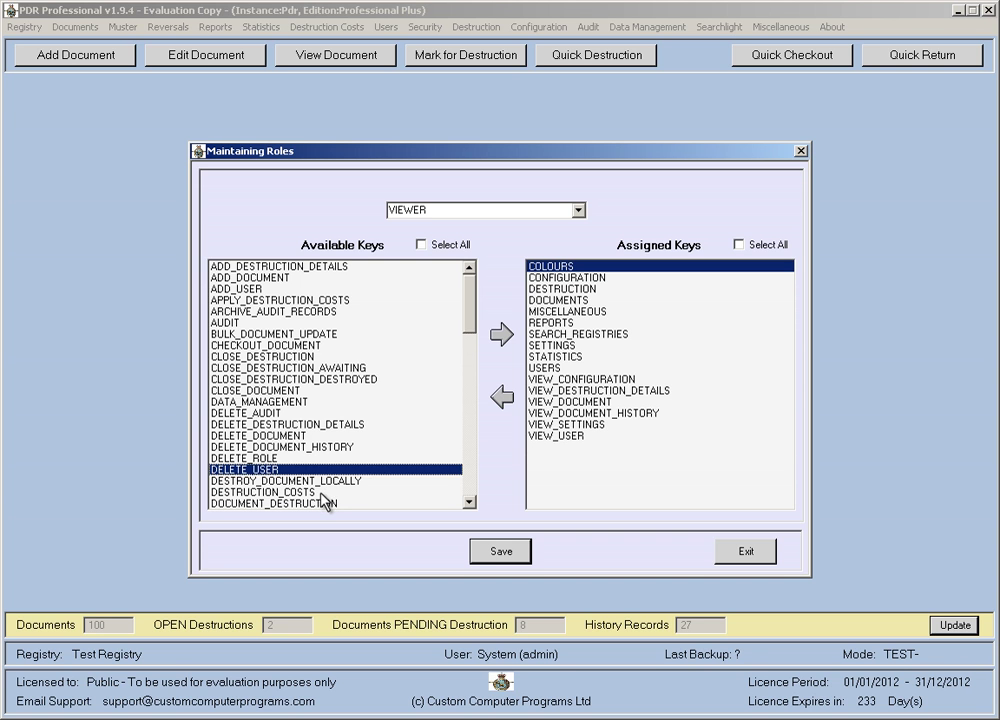
left_click(284, 391)
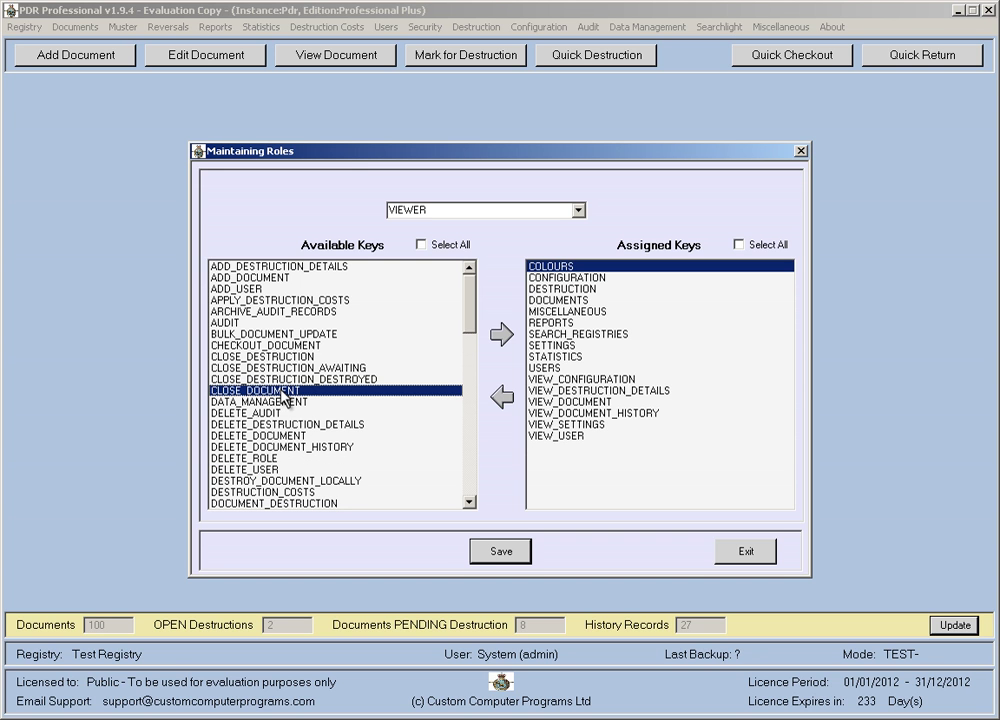
left_click(245, 289)
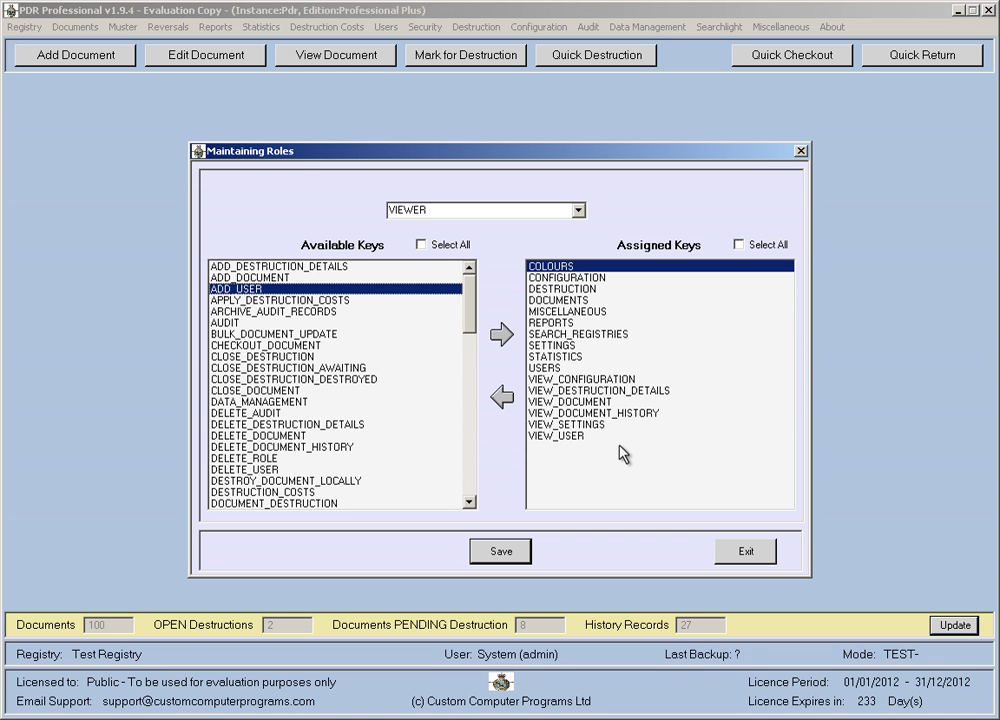
left_click(540, 379)
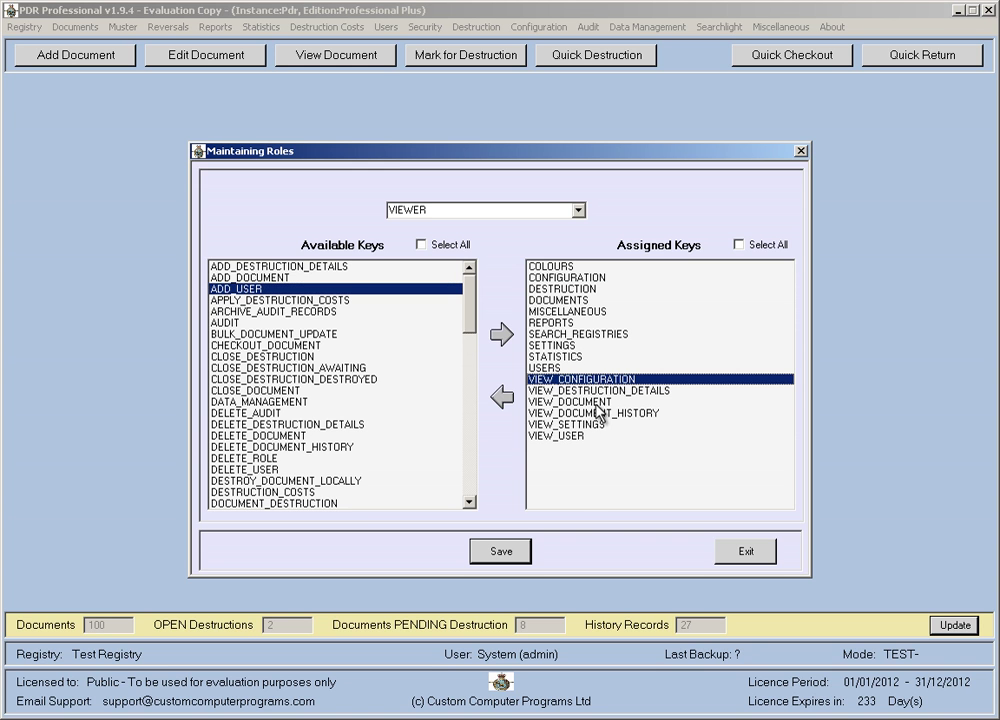
left_click(579, 427)
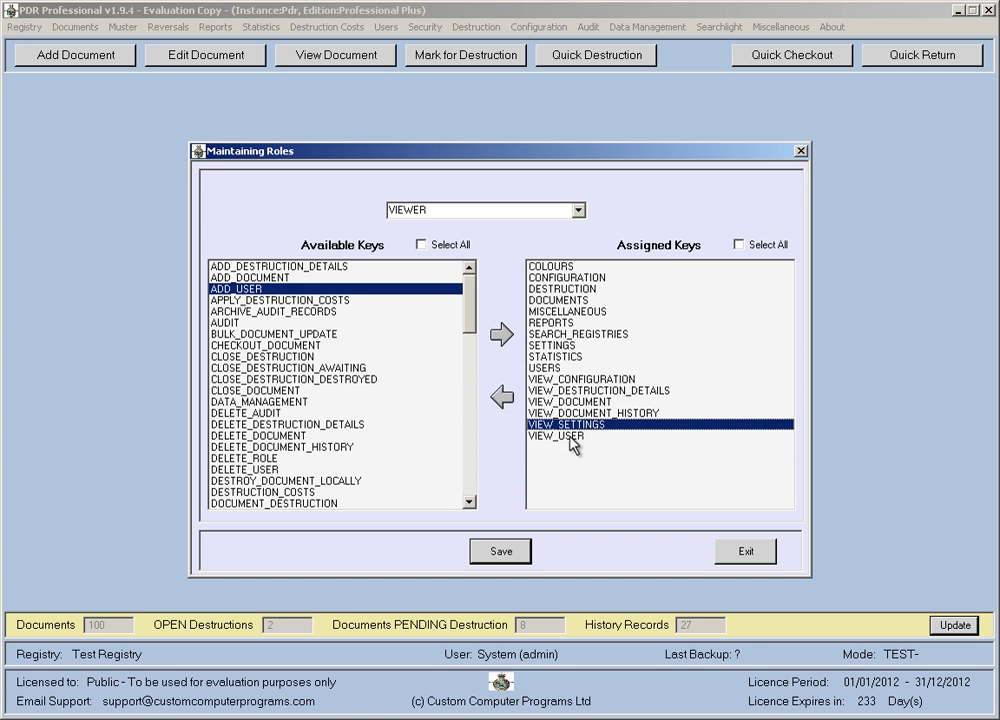
left_click(569, 436)
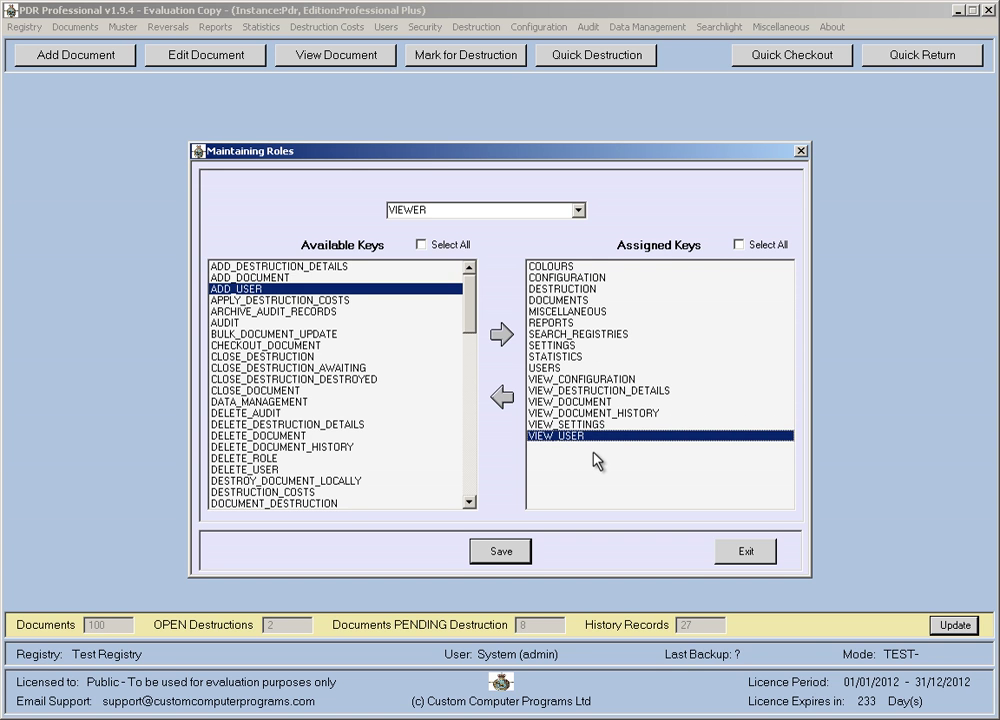
left_click(558, 356)
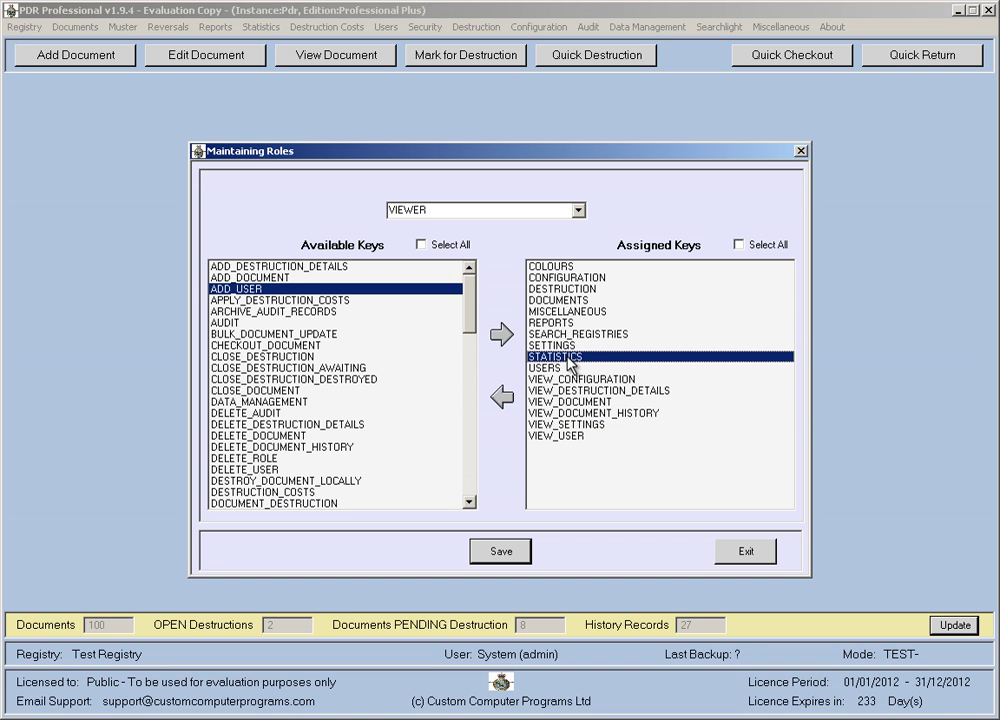
left_click(553, 323)
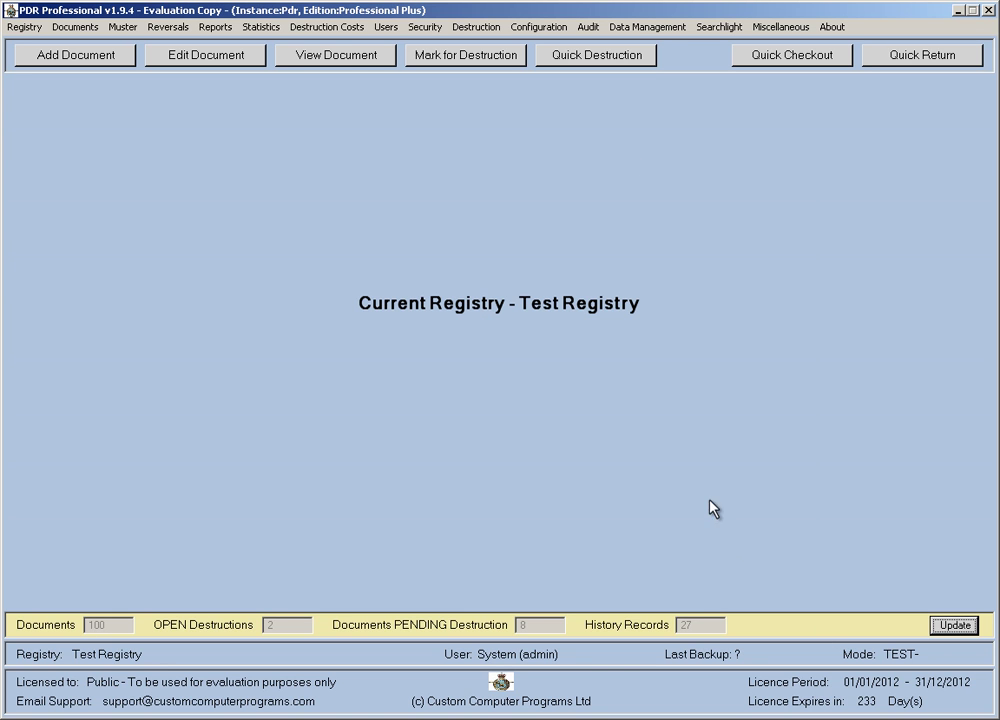
left_click(387, 28)
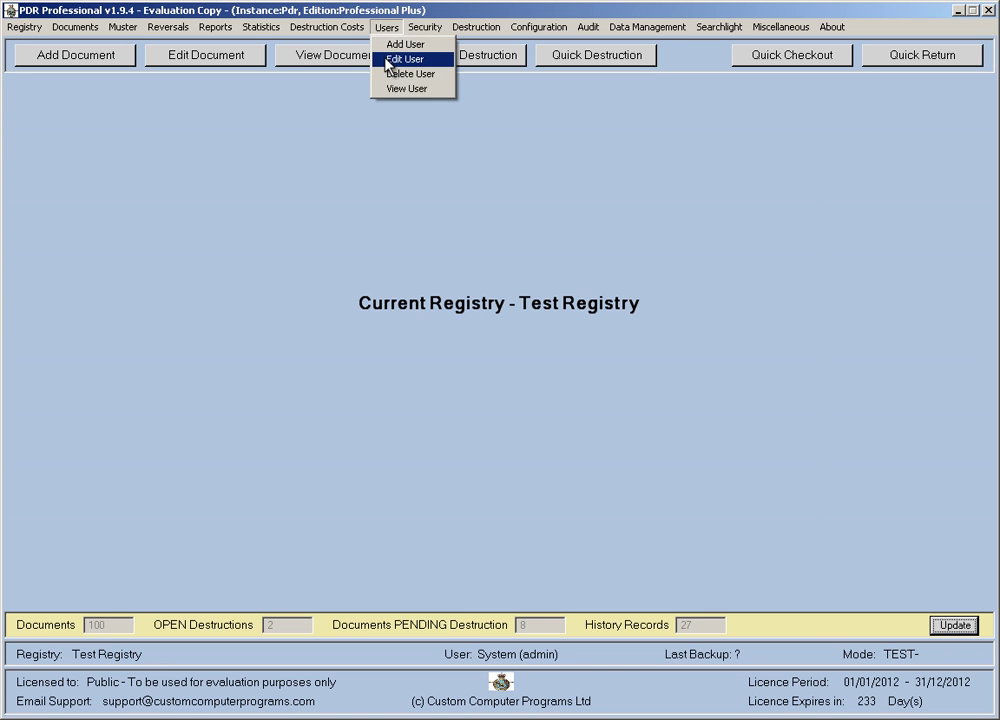
left_click(405, 59)
left_click(311, 325)
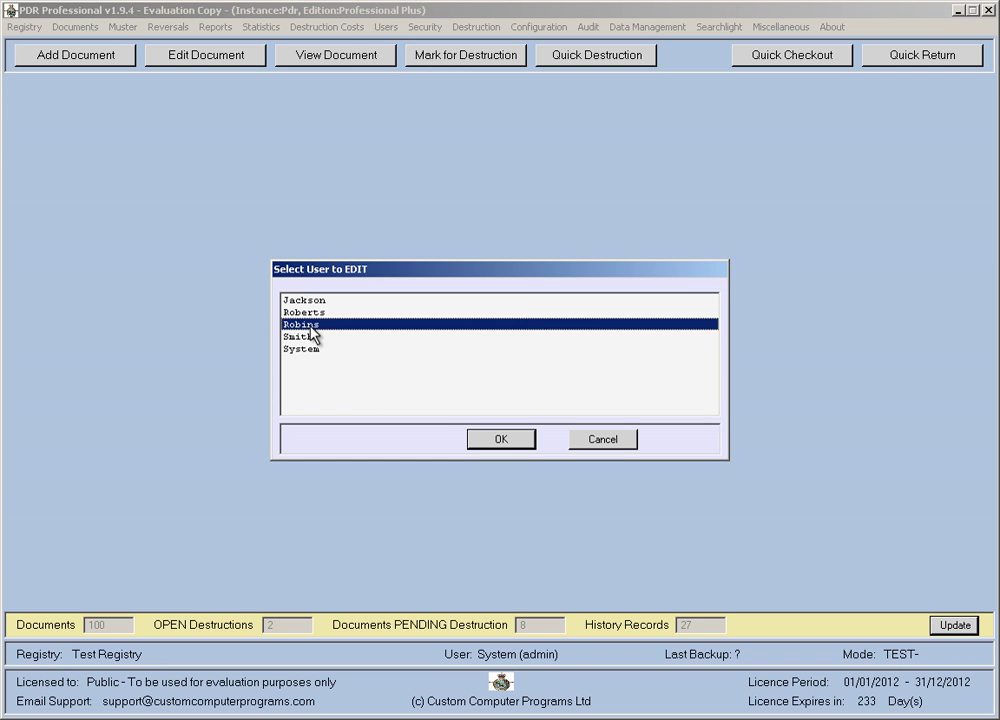
double_click(311, 325)
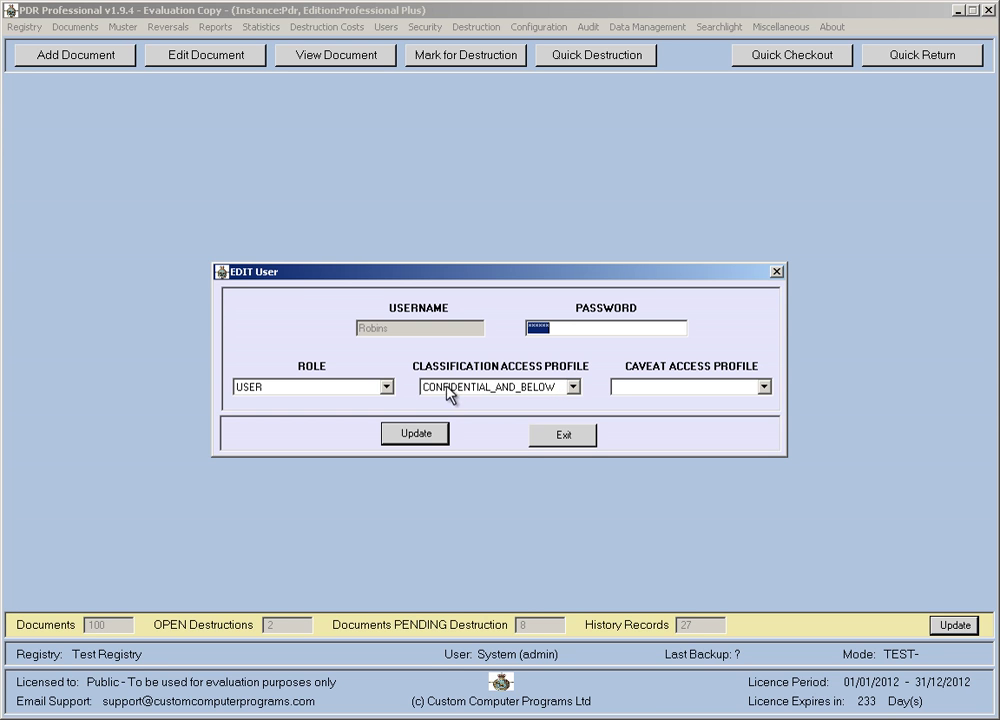
left_click(574, 440)
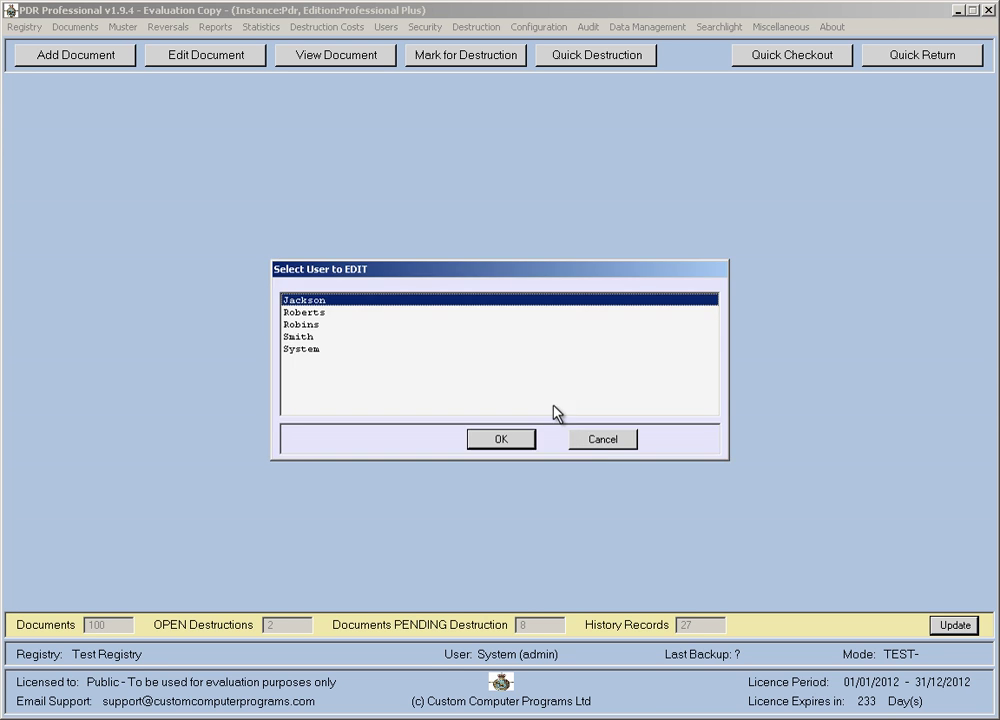
left_click(597, 442)
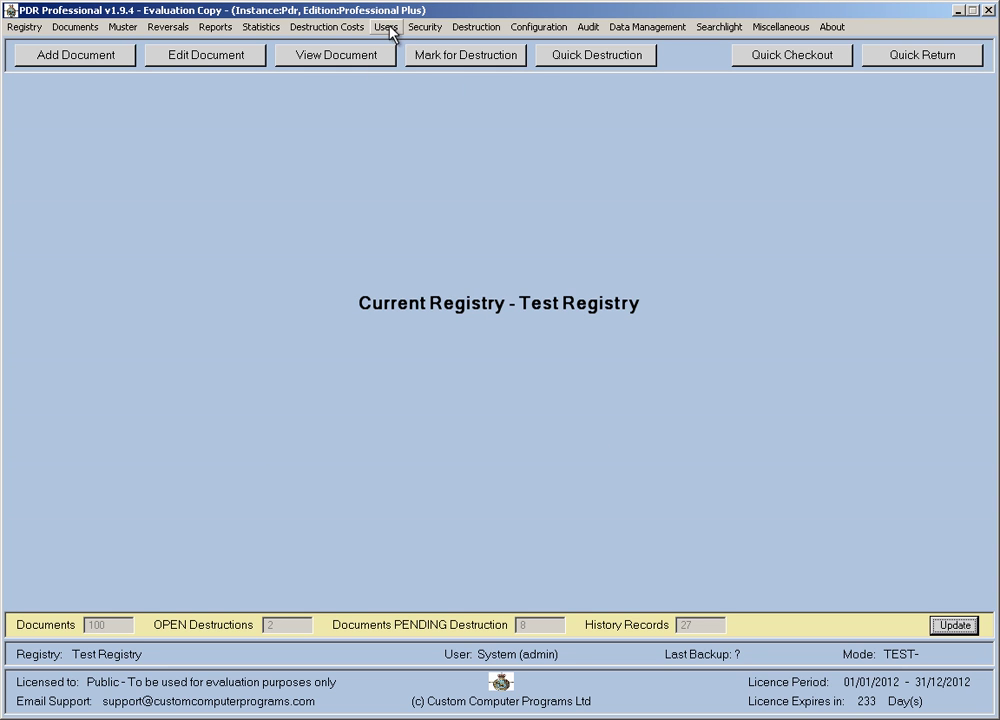
left_click(388, 27)
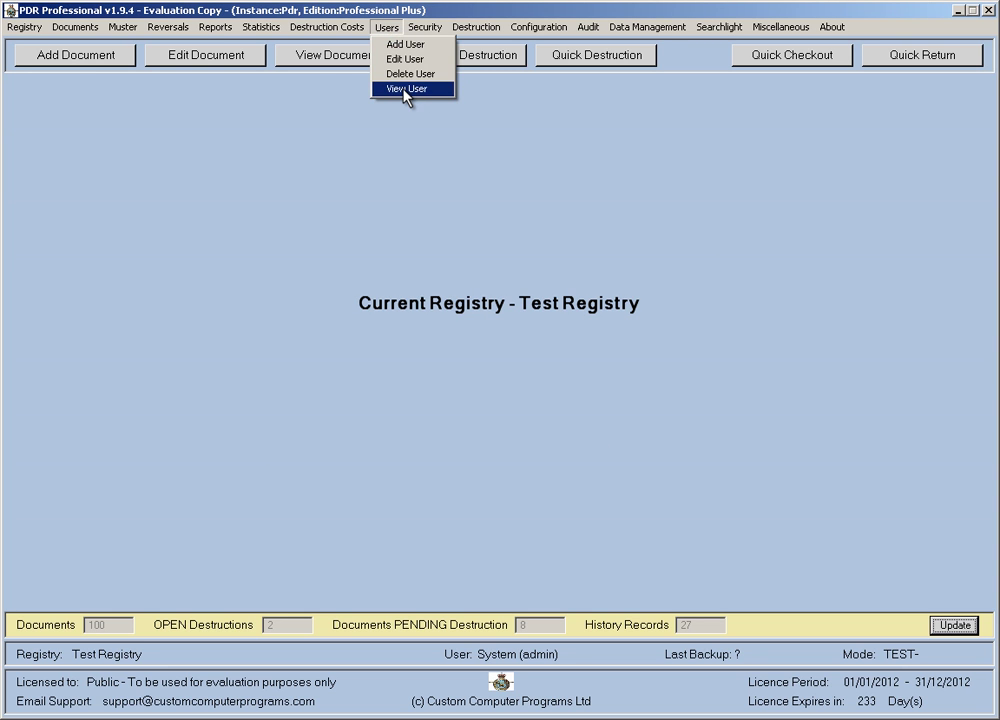
left_click(404, 89)
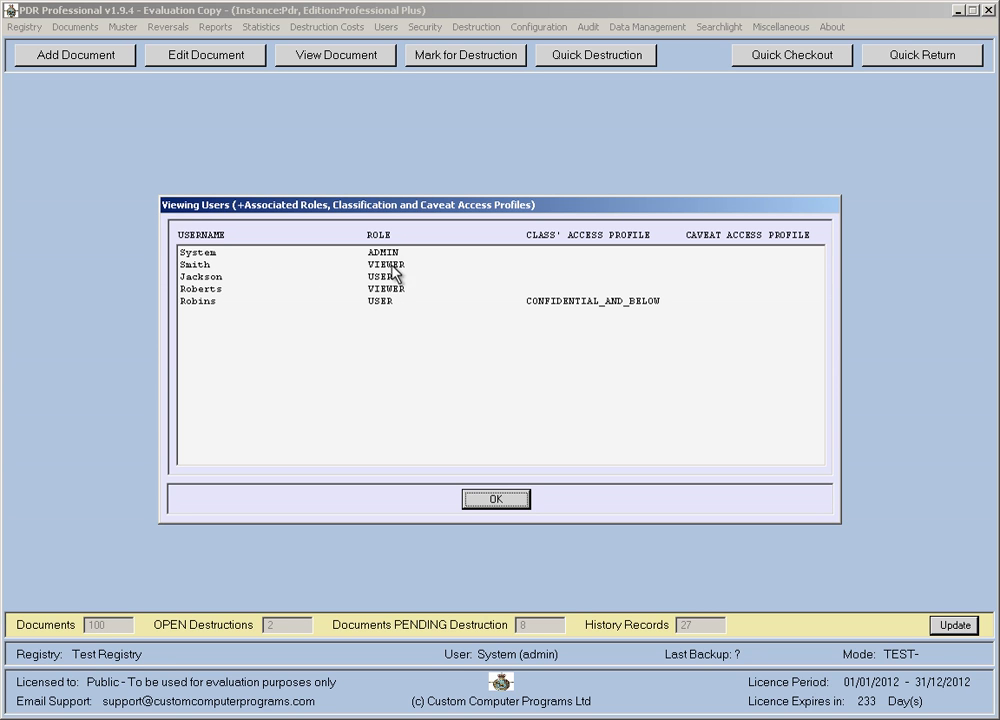
left_click(203, 265)
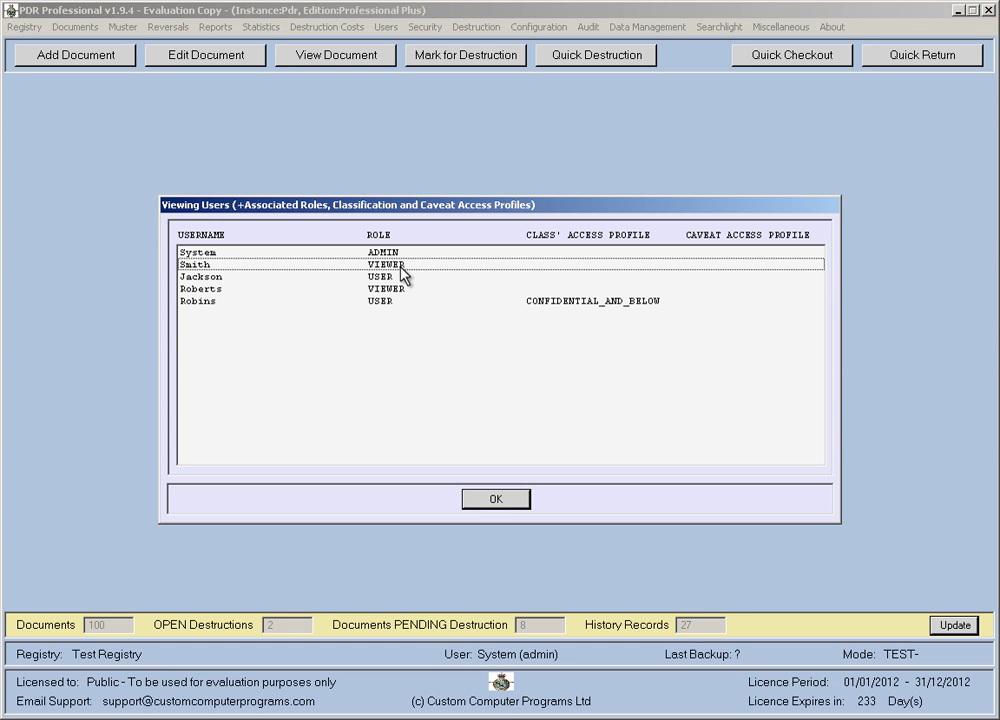
left_click(498, 500)
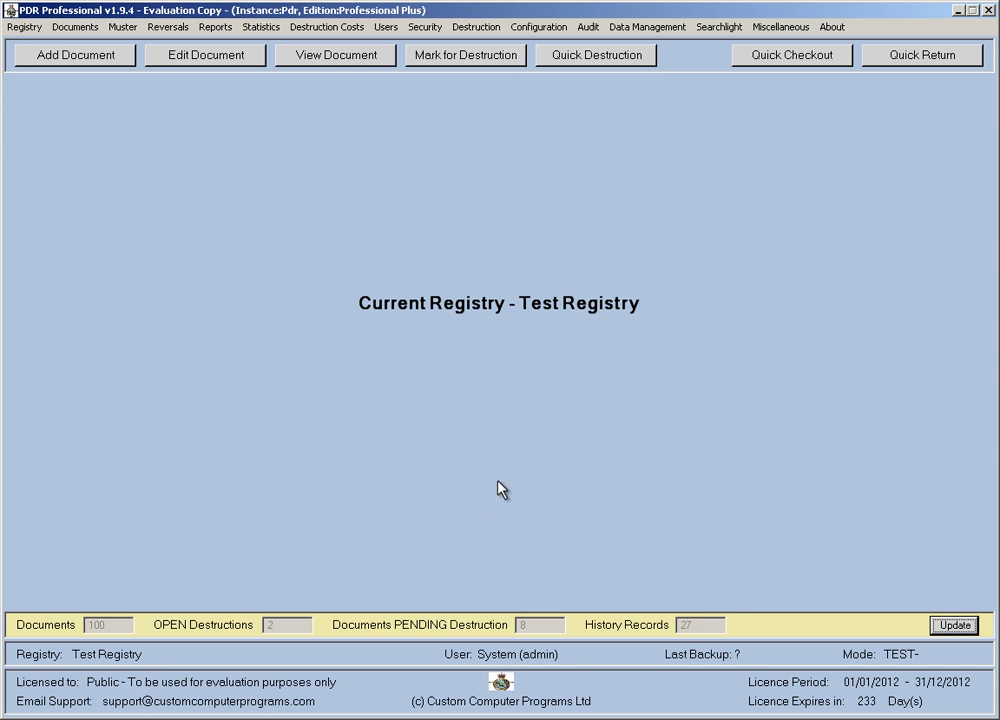
Reopen Test Registry and log on with a viewer-role user's username and password.
left_click(28, 28)
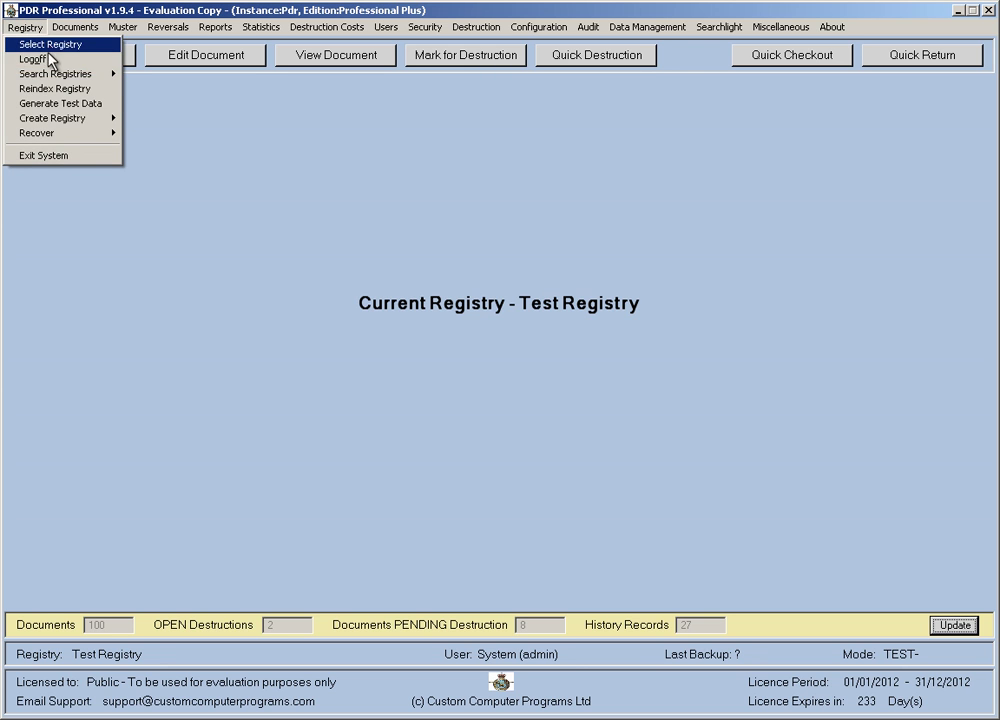
left_click(46, 44)
double_click(330, 313)
type("smith")
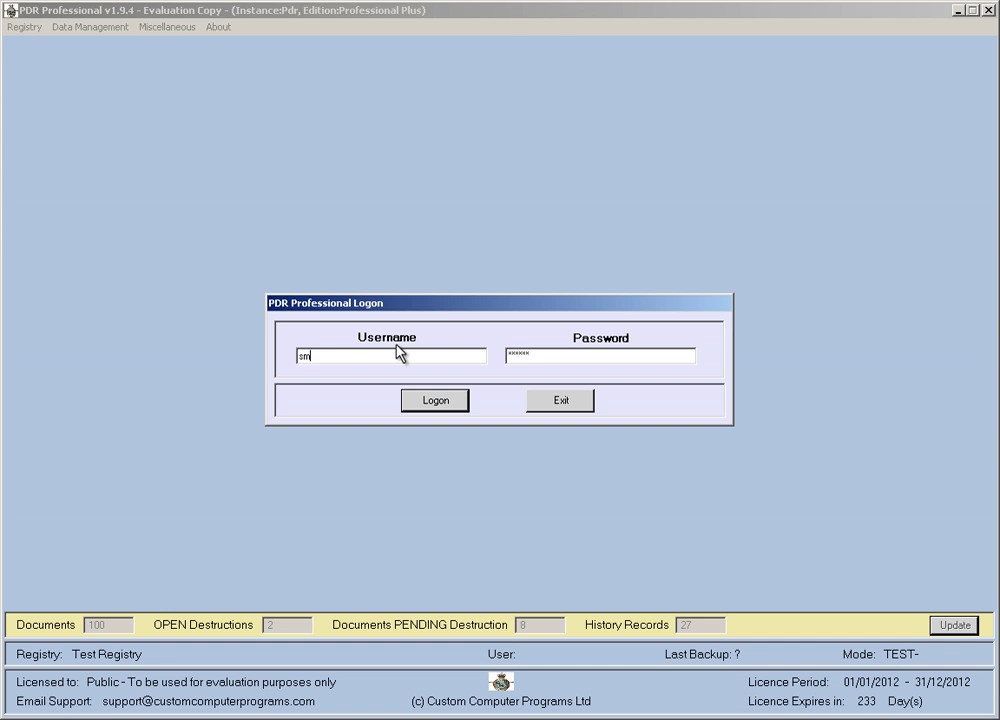
key("Tab")
type("****")
left_click(418, 400)
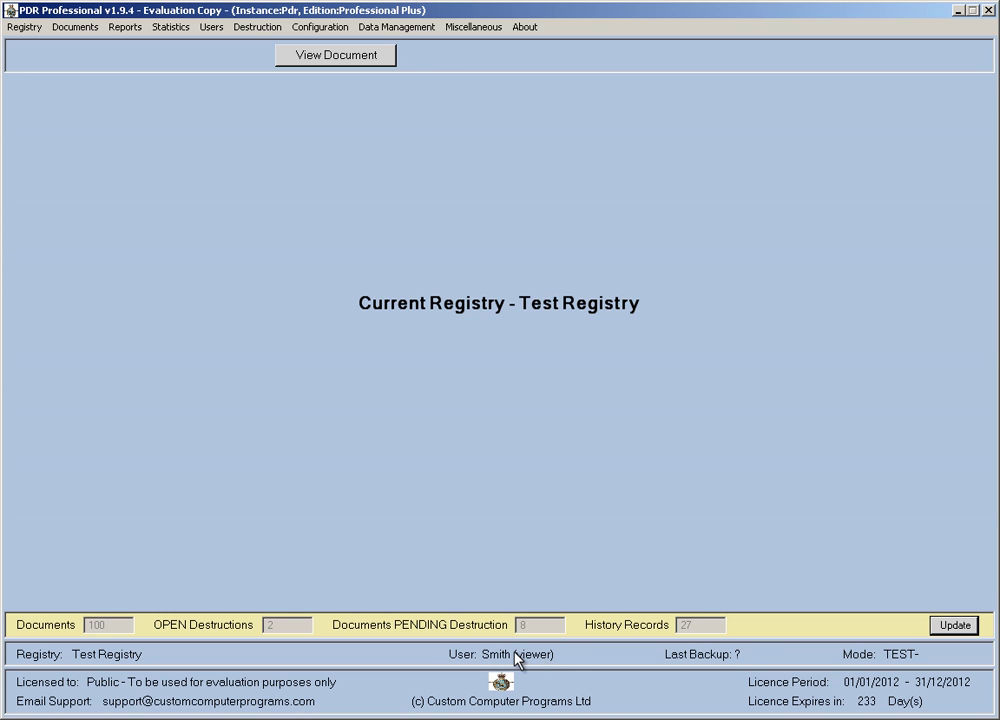
Browse the viewer account's reduced menus to see which commands remain available.
left_click(28, 28)
mouse_move(55, 97)
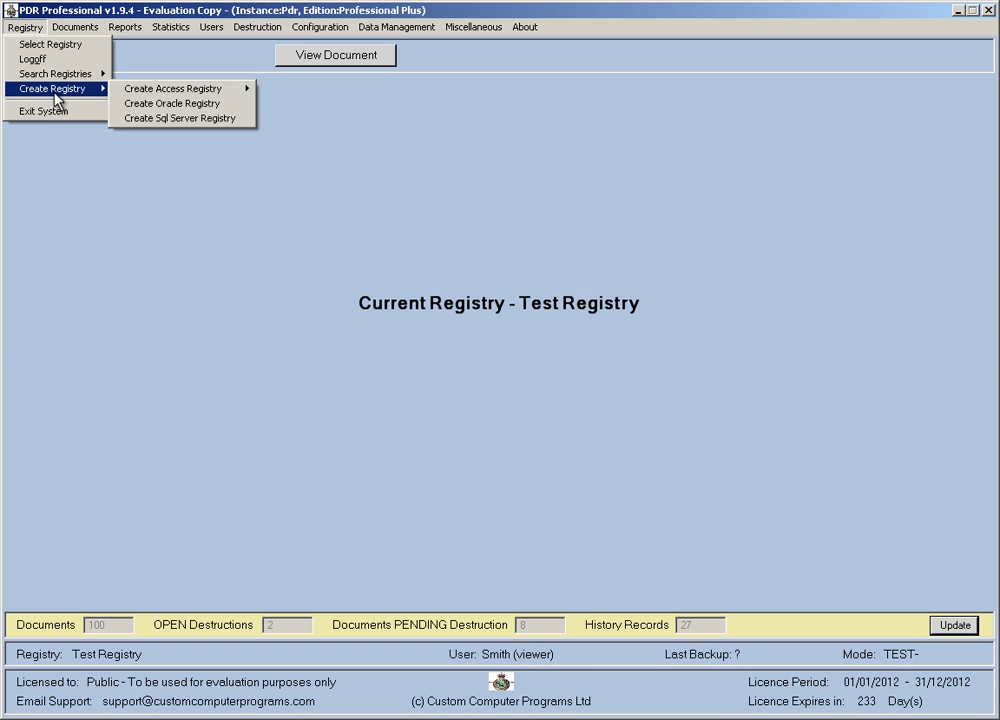
mouse_move(128, 30)
mouse_move(212, 28)
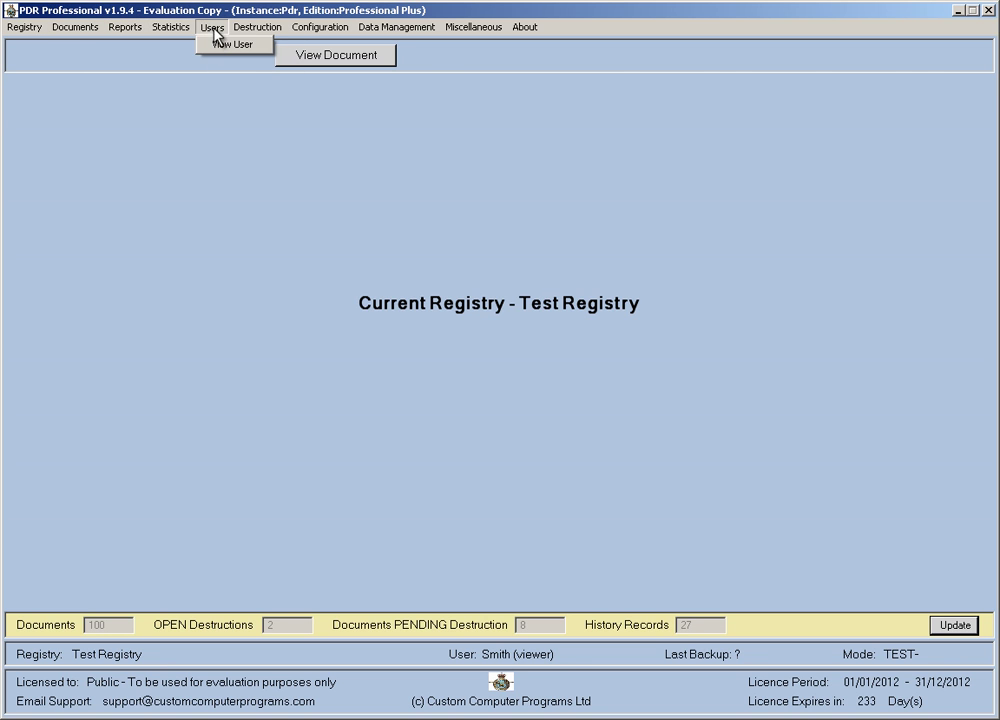
mouse_move(85, 30)
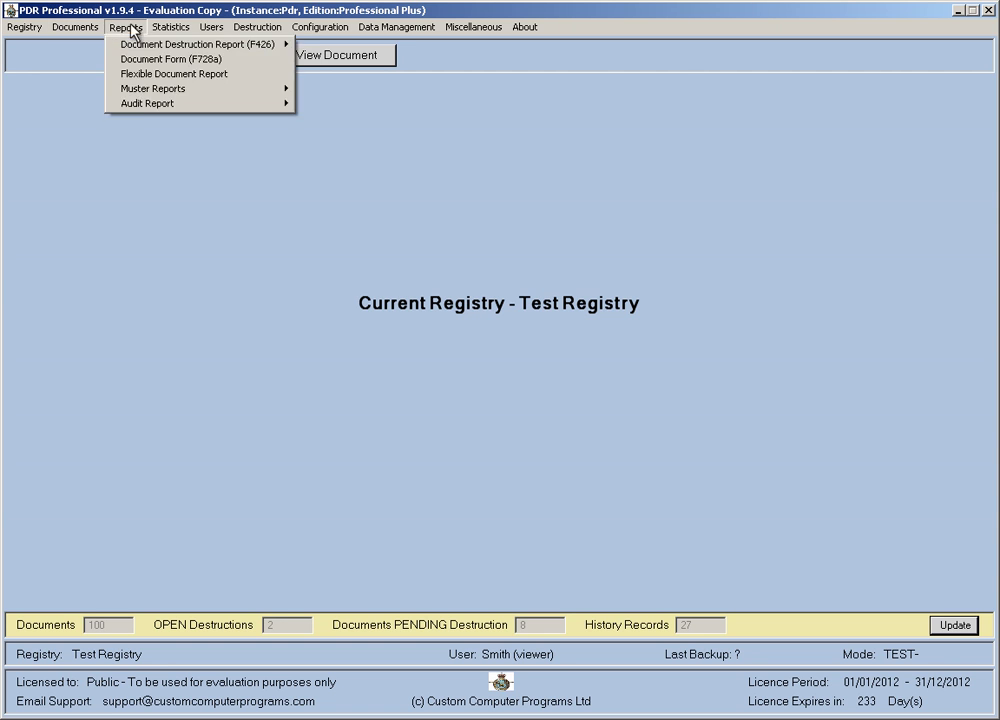
mouse_move(257, 28)
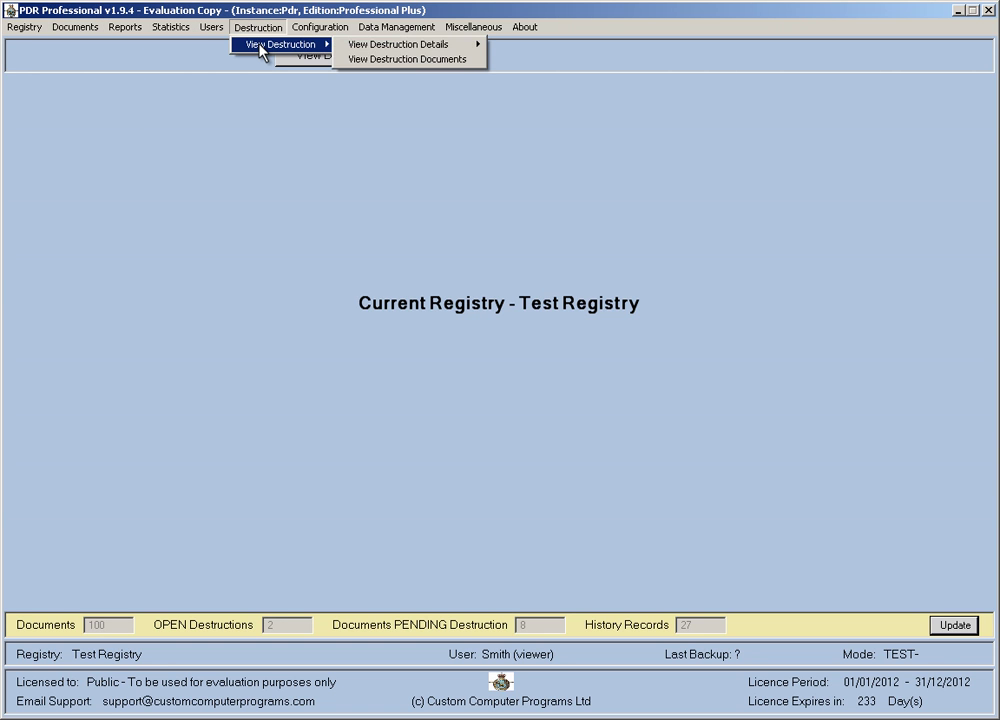
mouse_move(328, 29)
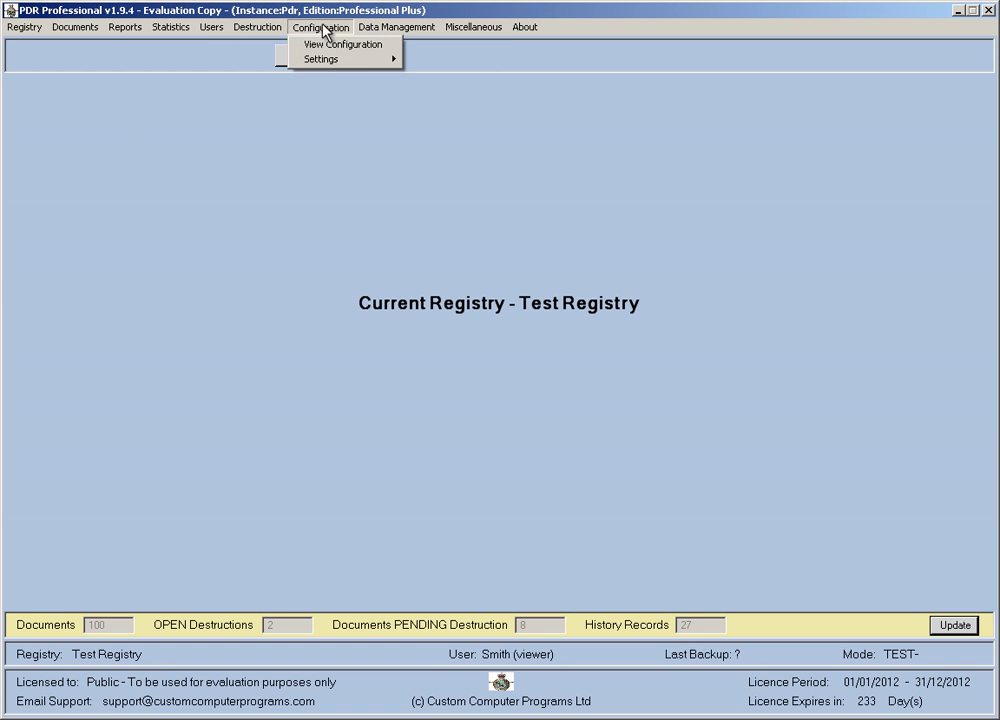
mouse_move(327, 63)
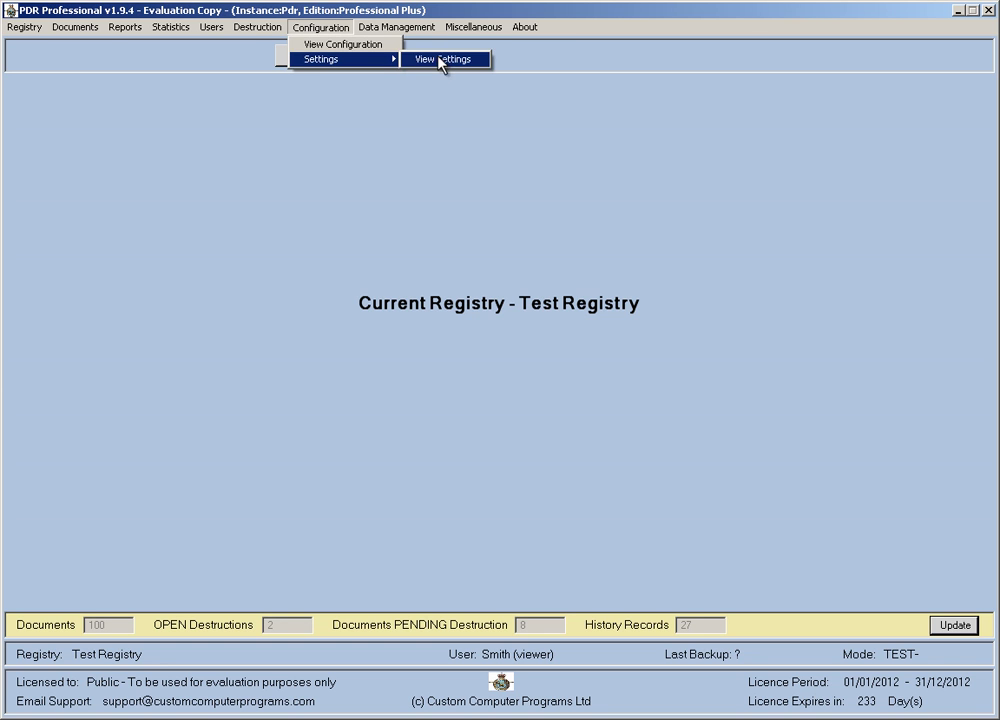
mouse_move(500, 29)
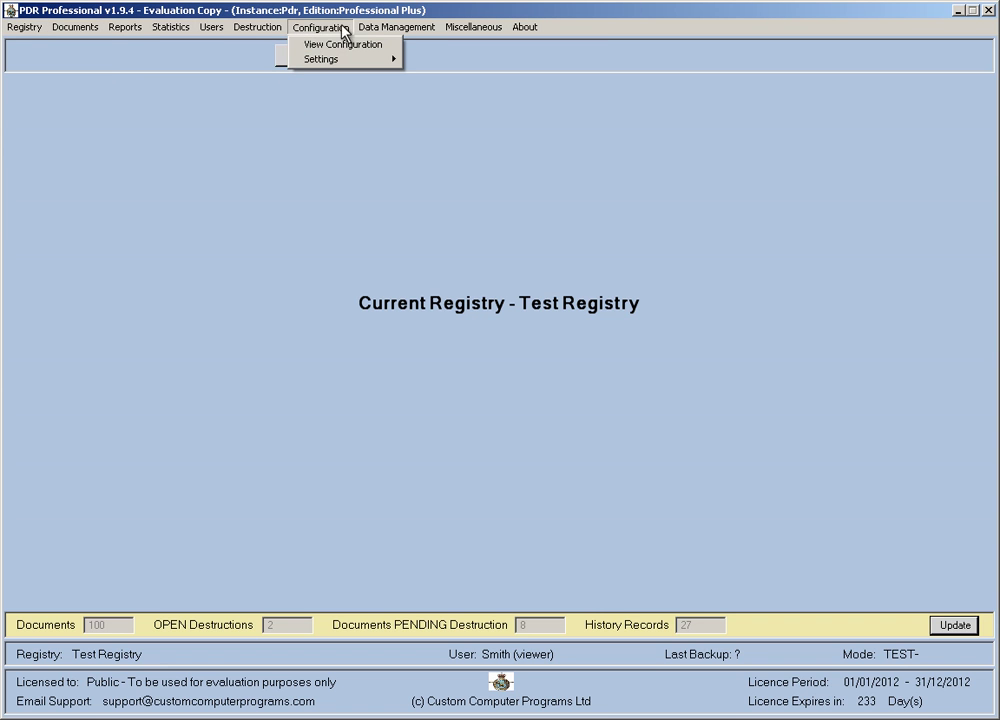
Log back on to Test Registry as the administrator and check the restored document commands.
mouse_move(24, 27)
left_click(45, 45)
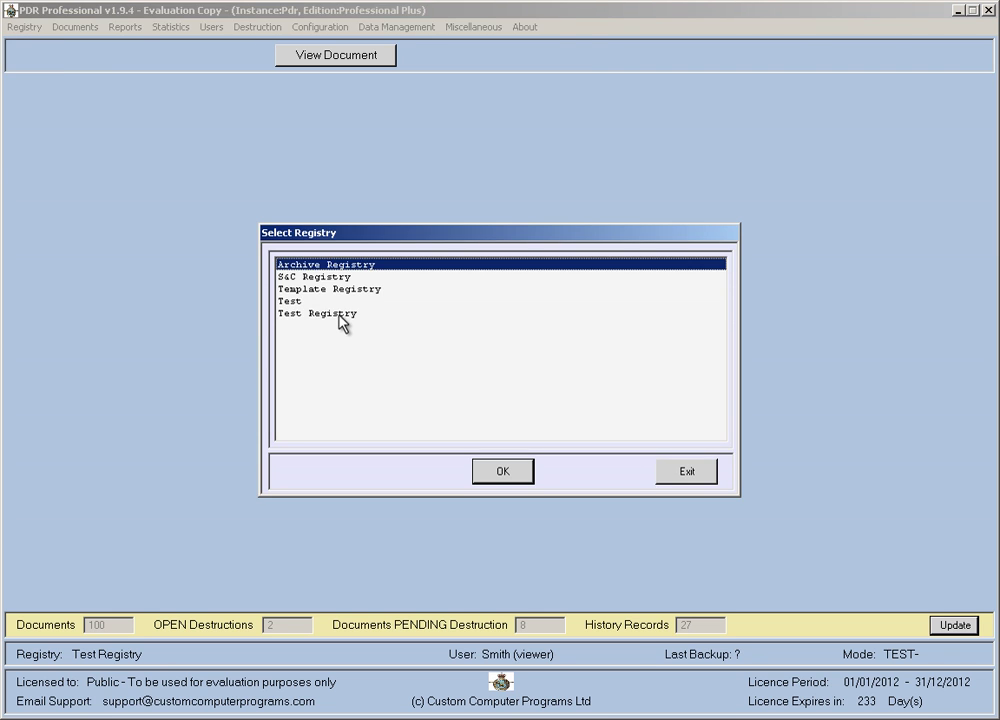
double_click(395, 314)
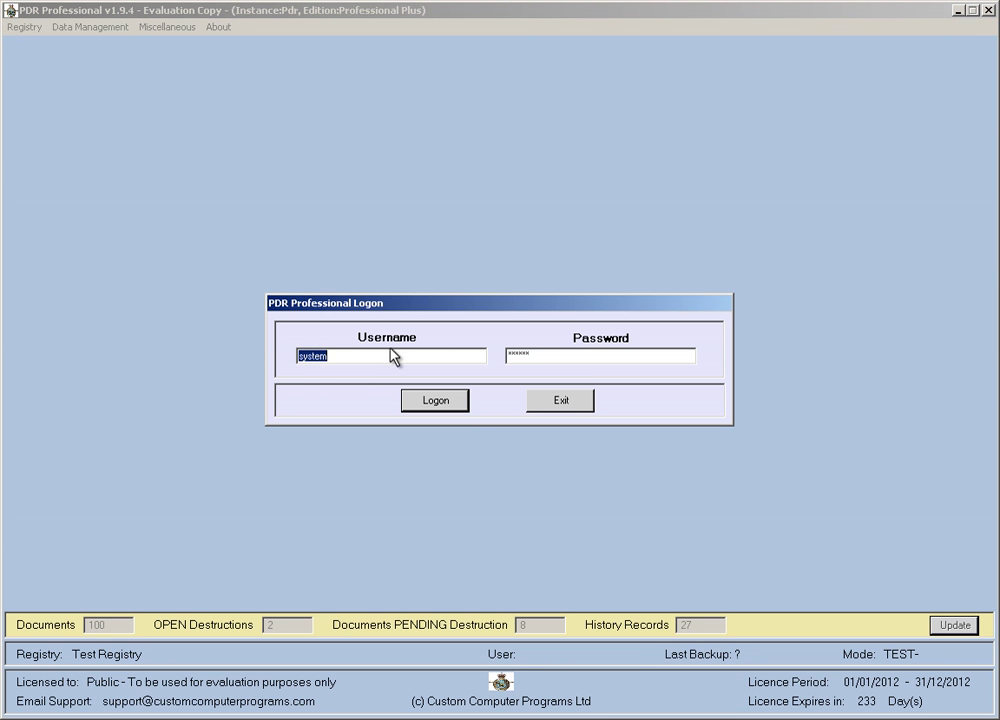
left_click(434, 401)
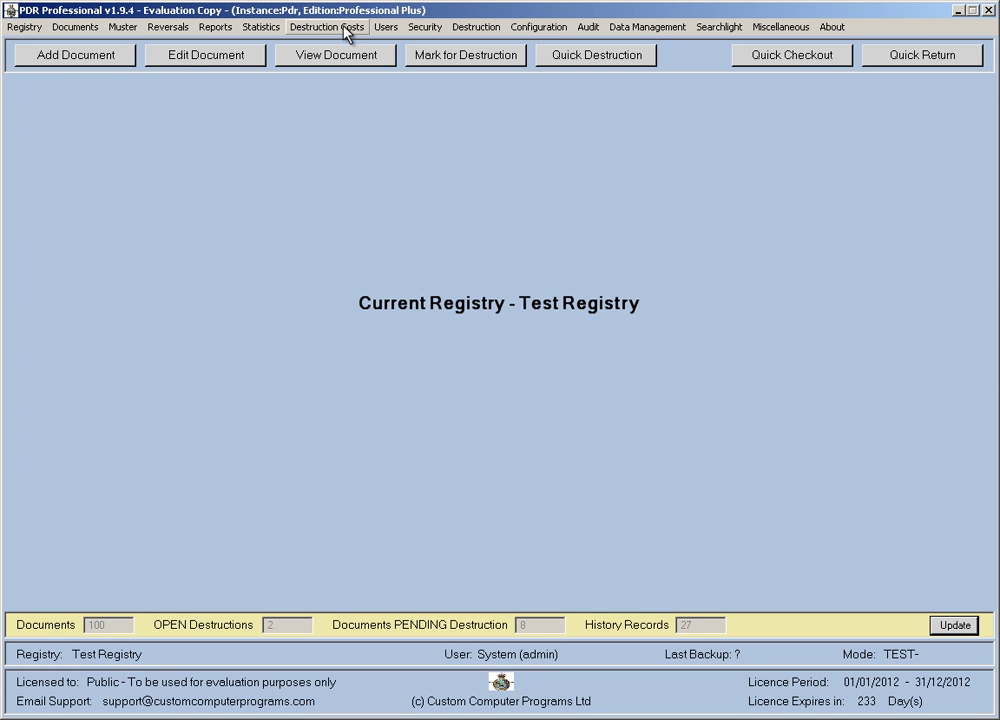
left_click(70, 28)
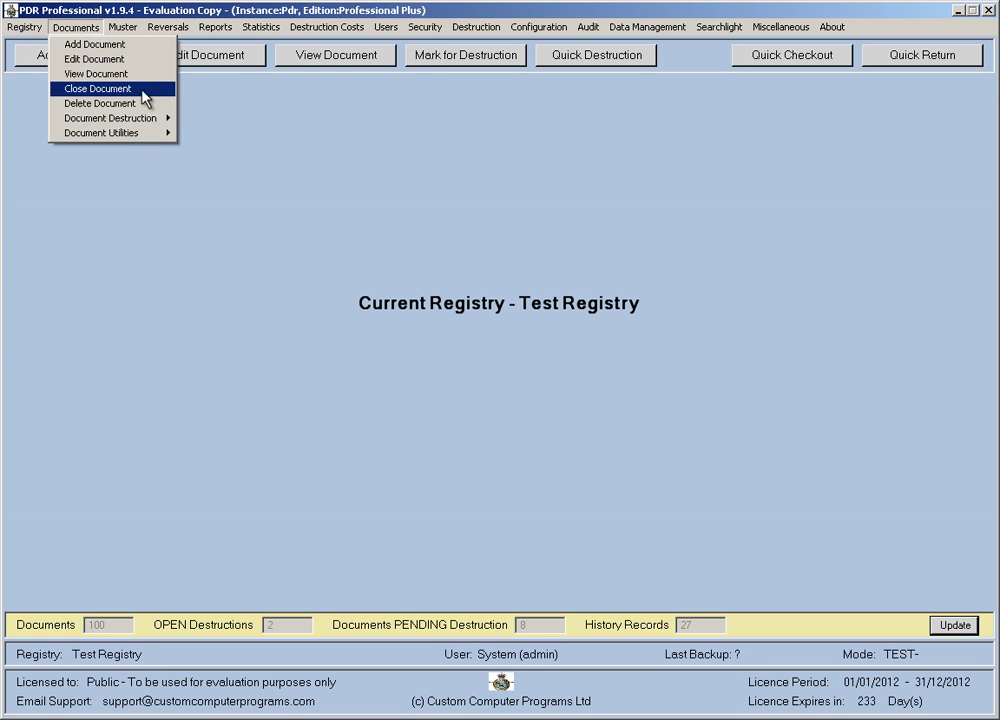
mouse_move(388, 29)
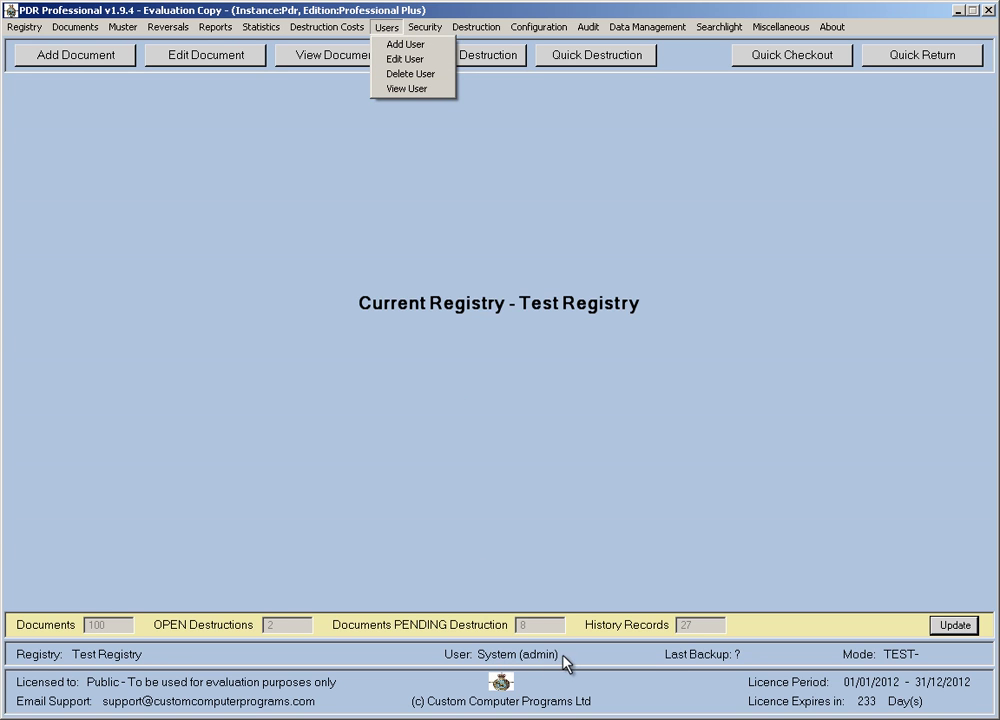
left_click(306, 121)
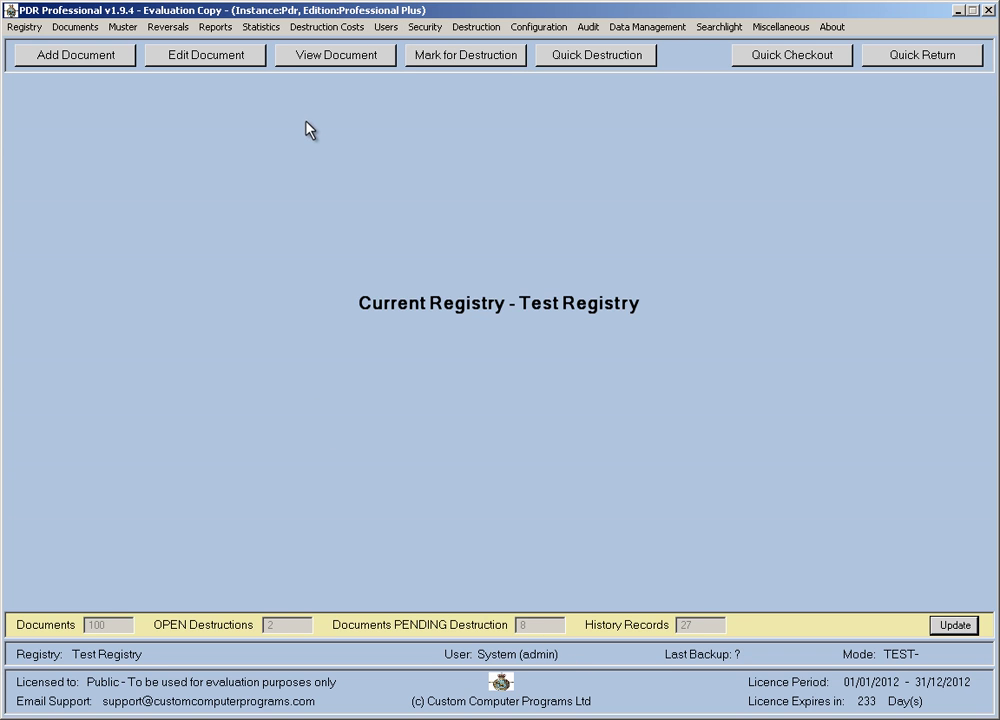
left_click(533, 28)
mouse_move(534, 47)
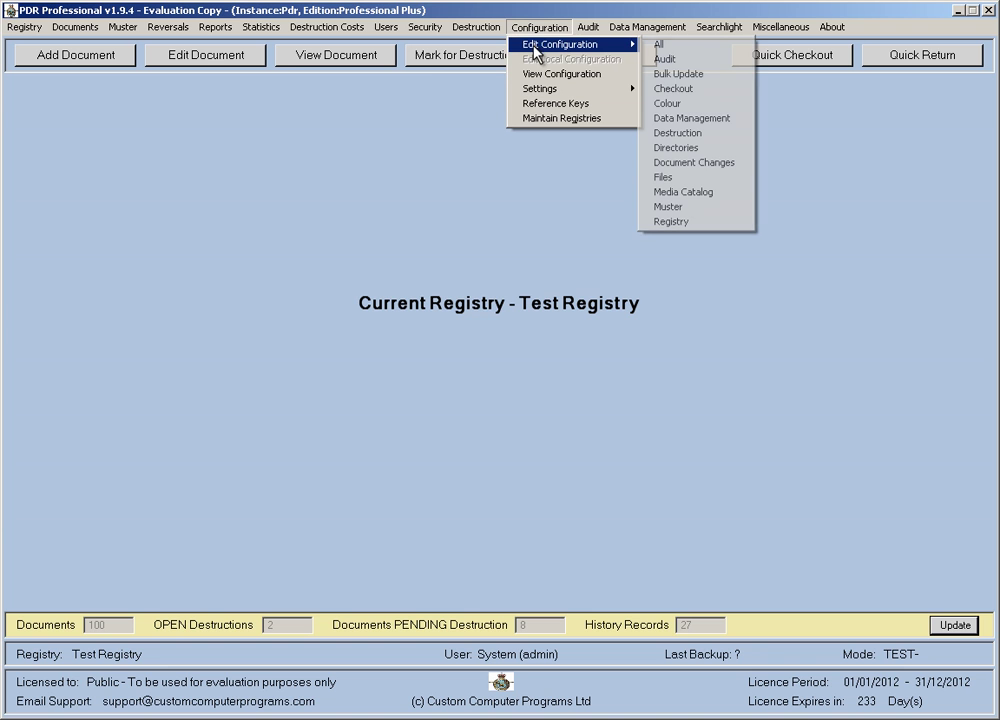
left_click(657, 45)
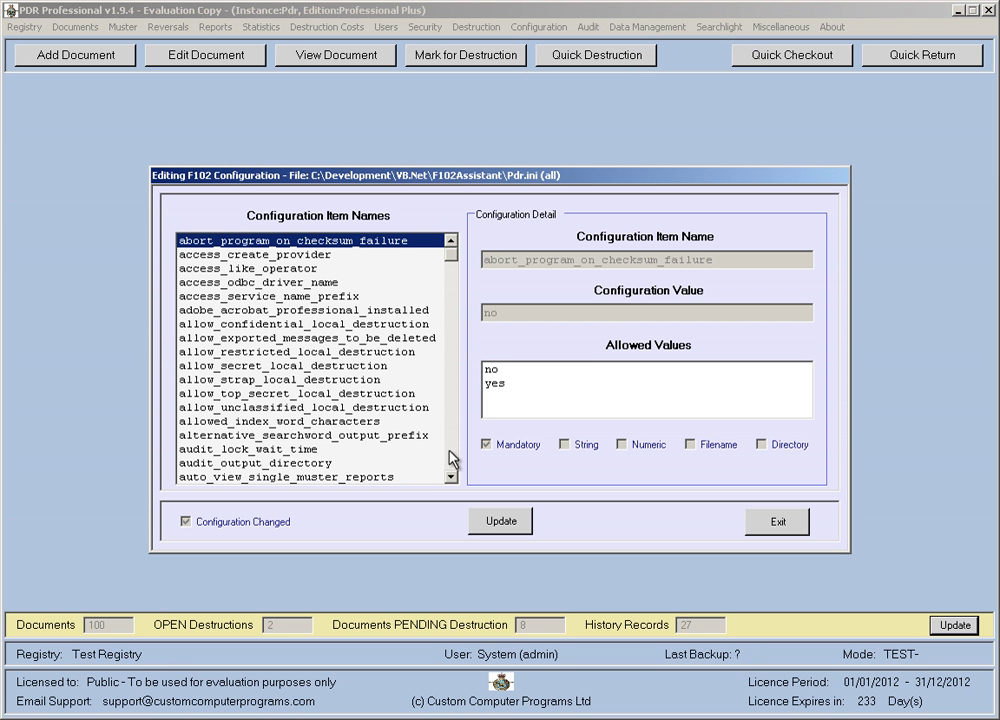
scroll(452, 460, "down", 11)
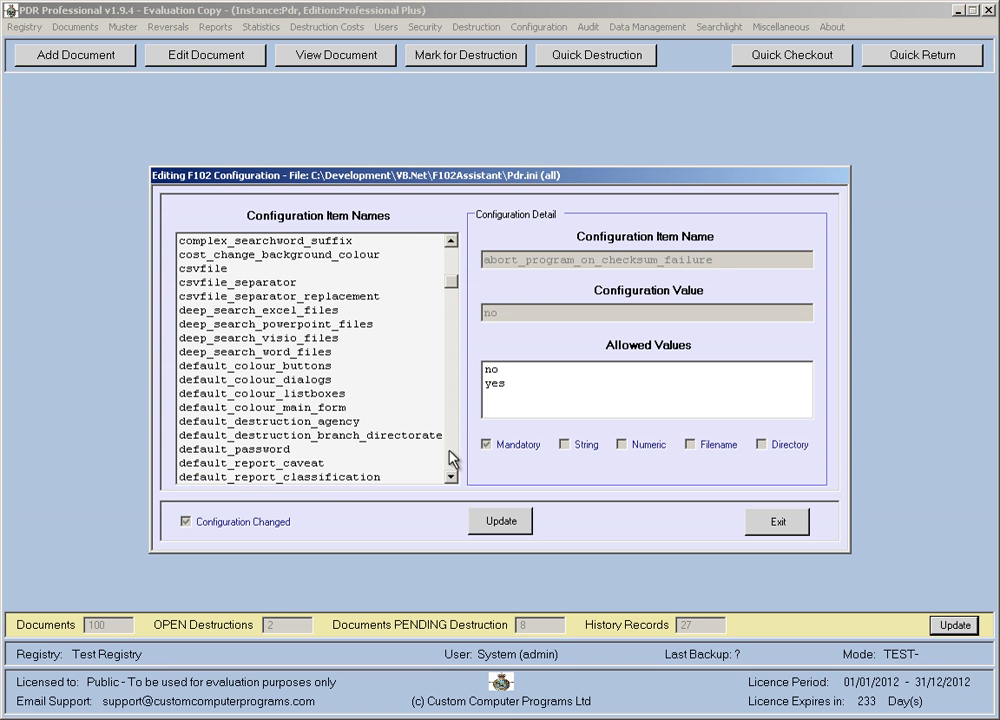
left_click(250, 451)
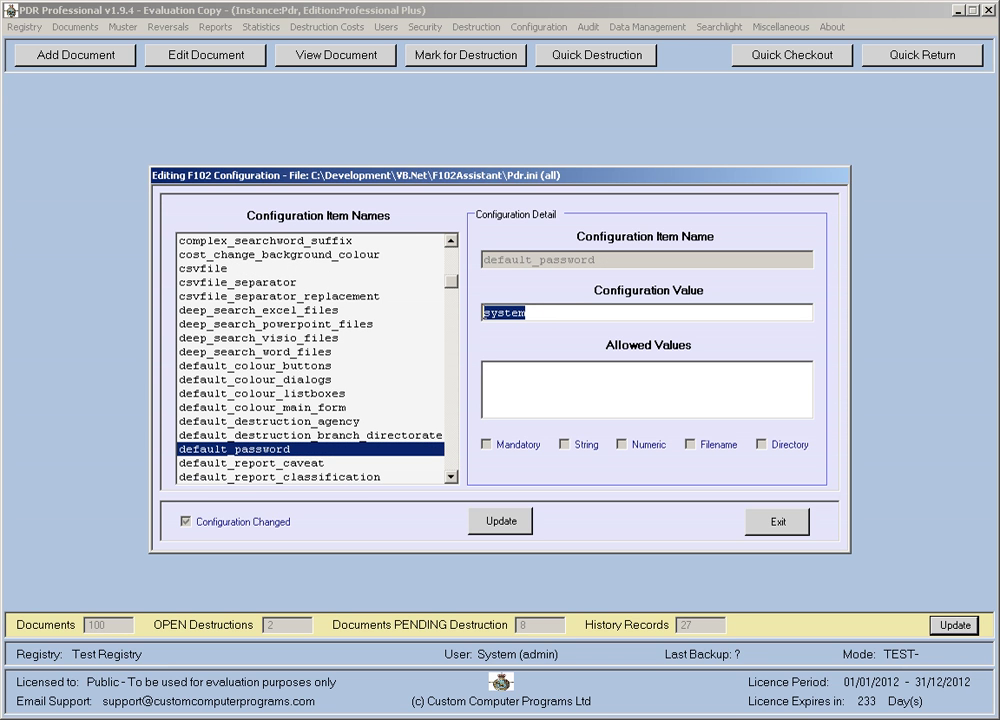
left_click(451, 478)
left_click(451, 478)
left_click(451, 478)
left_click(451, 478)
left_click(451, 478)
left_click(451, 478)
left_click(451, 478)
left_click(451, 478)
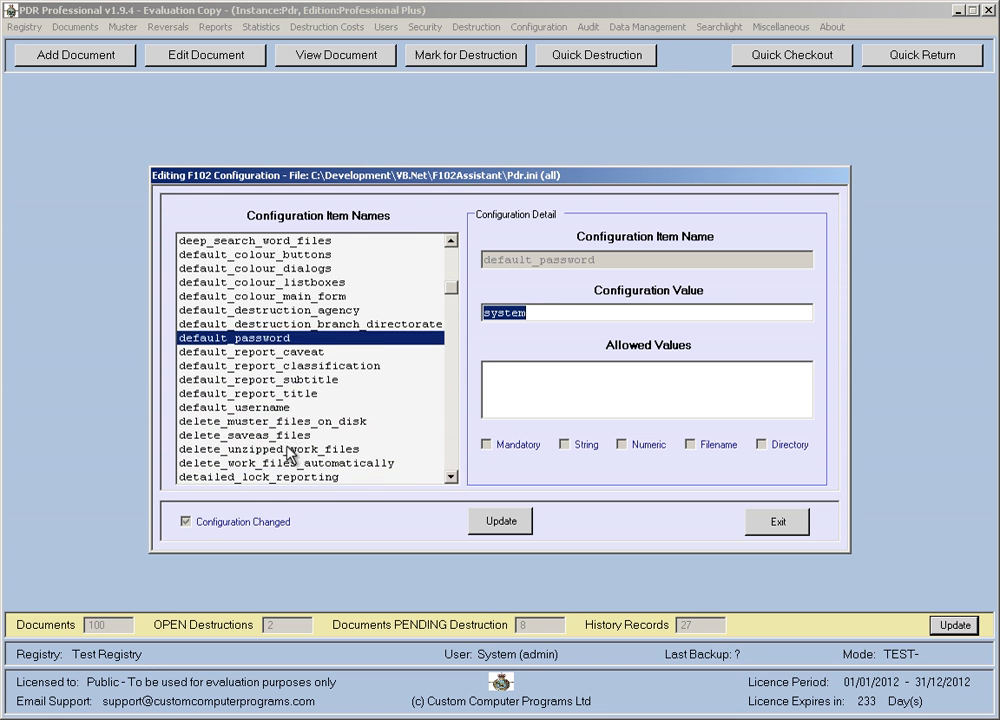
left_click(268, 407)
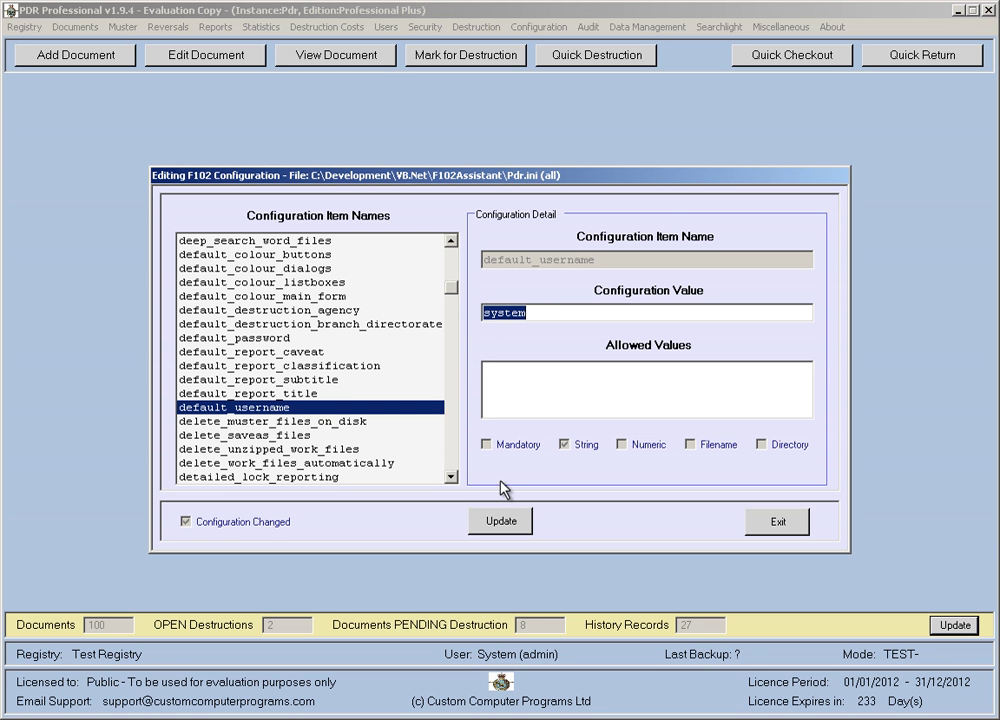
left_click(268, 339)
left_click(268, 408)
left_click(270, 340)
left_click(277, 406)
left_click(281, 343)
left_click(282, 410)
left_click(285, 340)
left_click(283, 406)
left_click(222, 338)
left_click(281, 408)
left_click(770, 521)
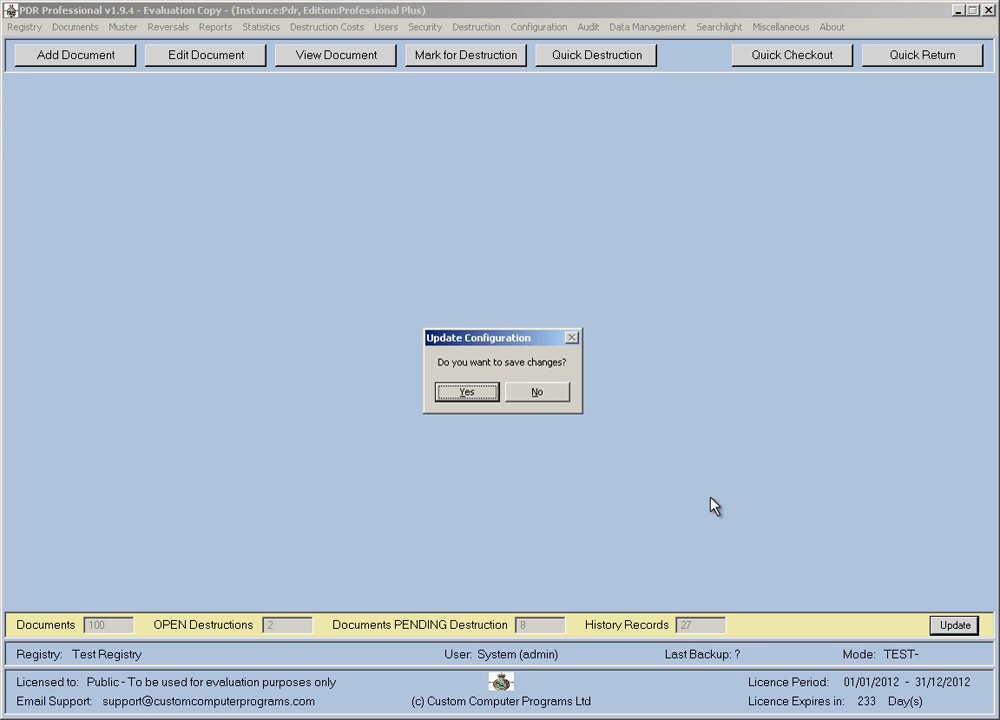
left_click(538, 392)
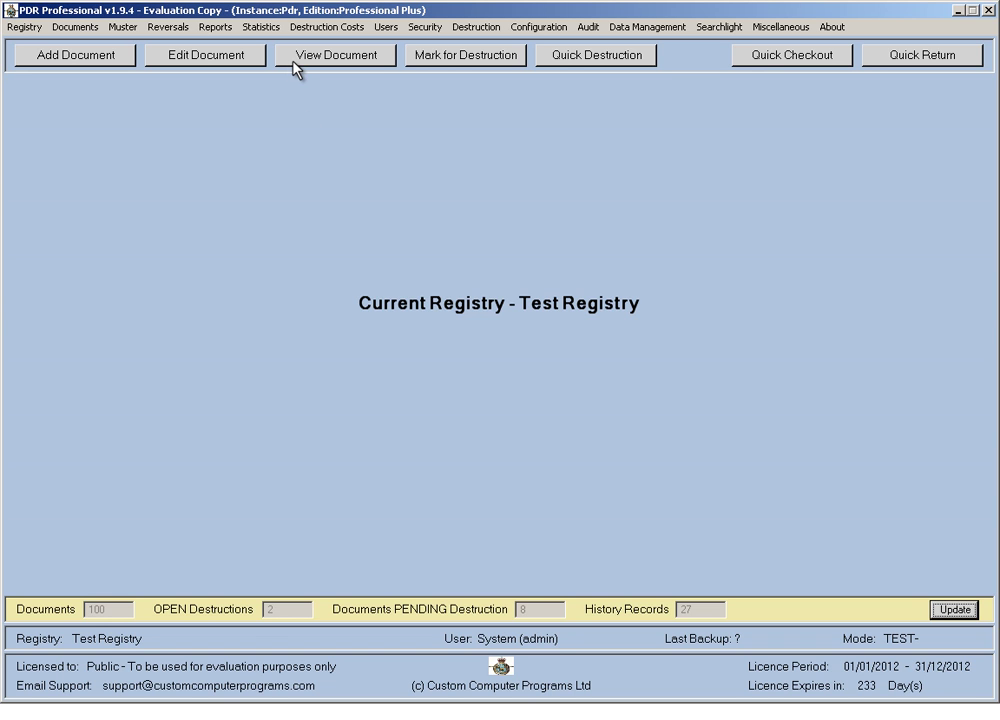
left_click(381, 29)
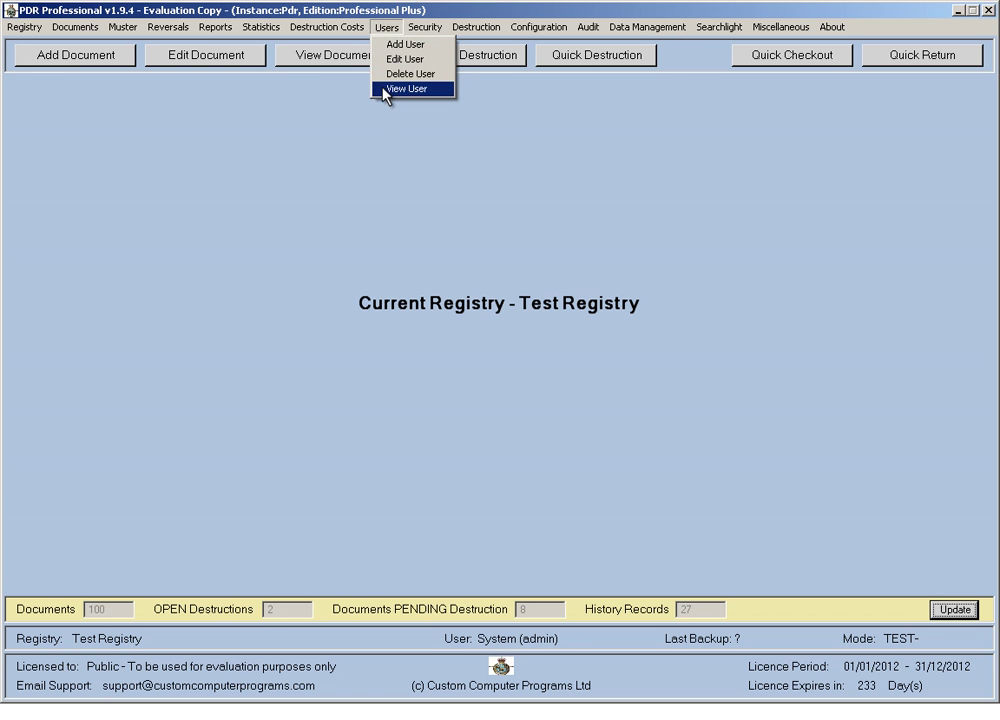
left_click(386, 89)
left_click(313, 295)
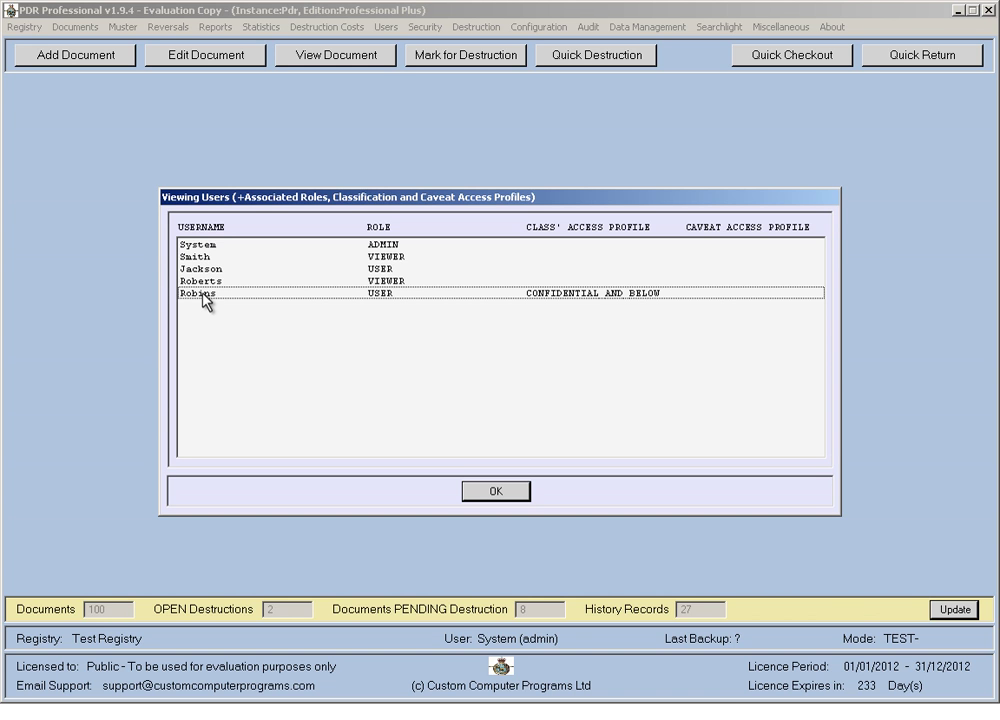
left_click(389, 245)
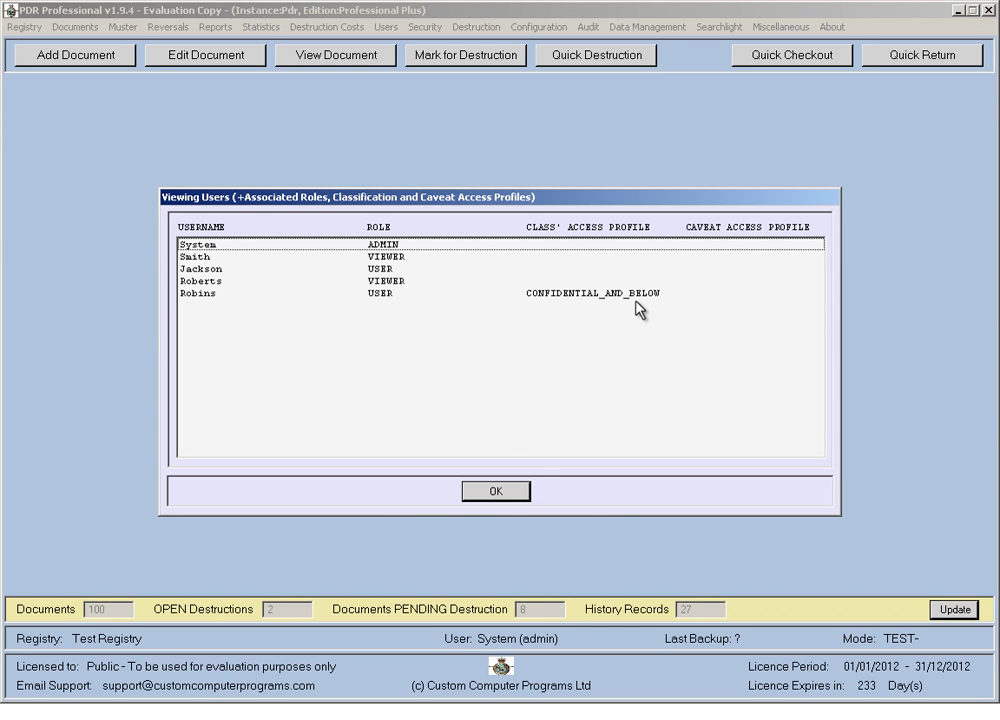
left_click(496, 491)
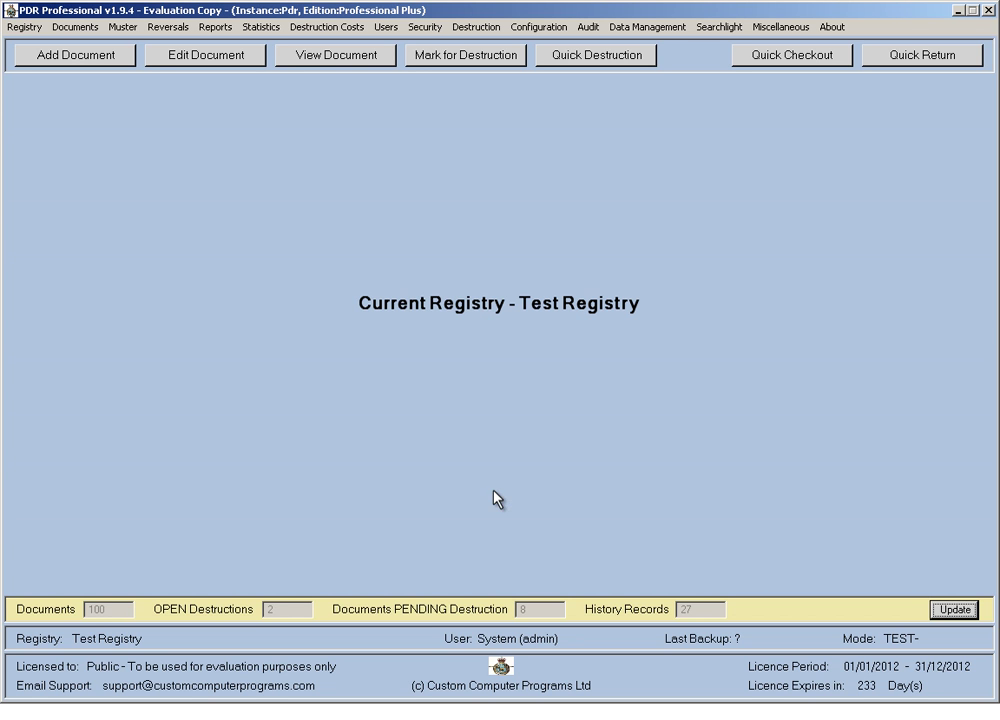
Open the classification access profile editor and view the RESTRICTED_AND_BELOW and CONFIDENTIAL_AND_BELOW profiles.
left_click(427, 28)
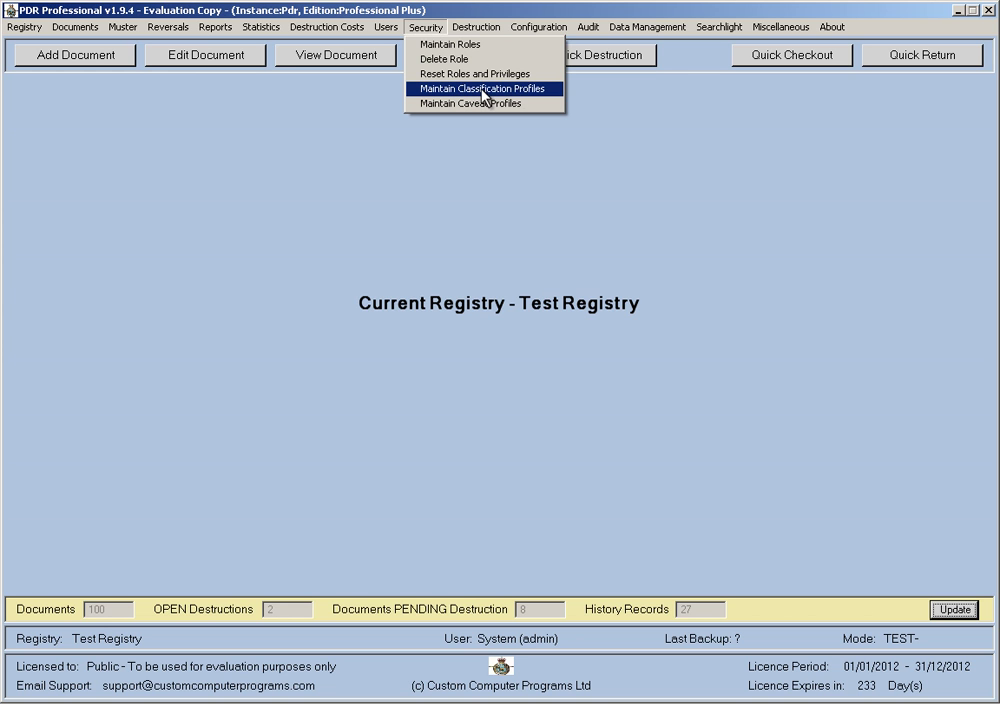
left_click(484, 96)
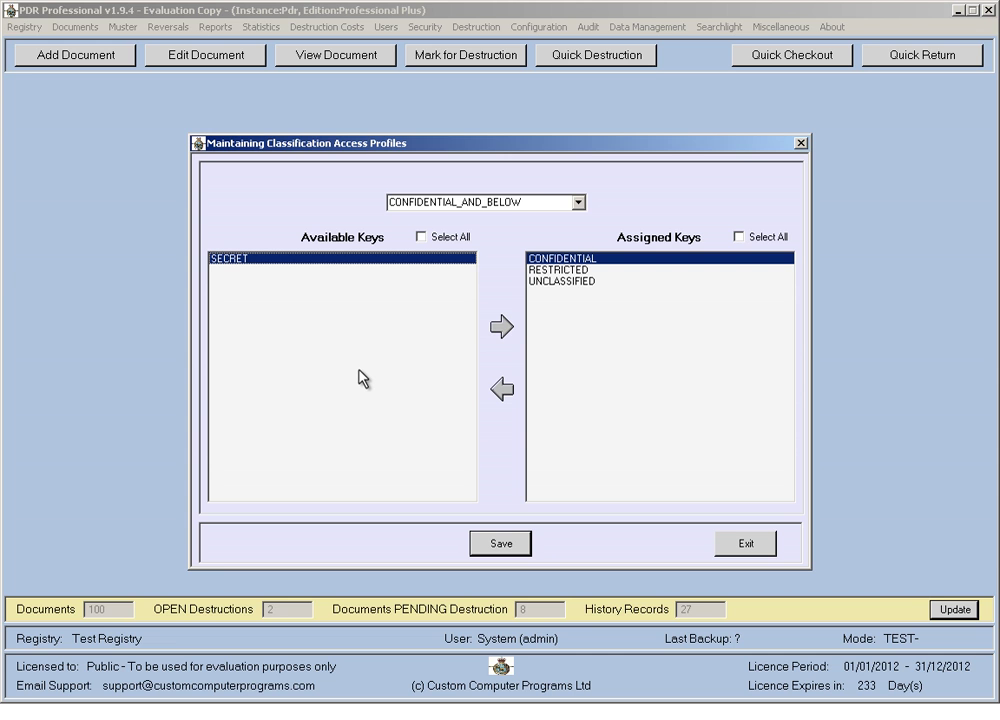
left_click(579, 204)
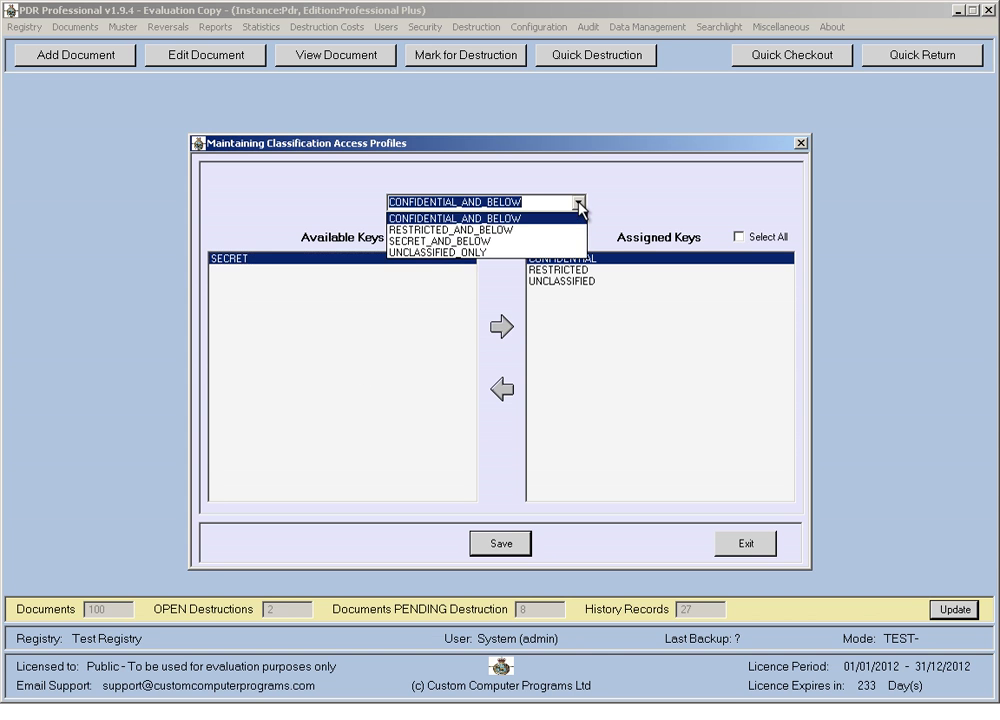
left_click(560, 229)
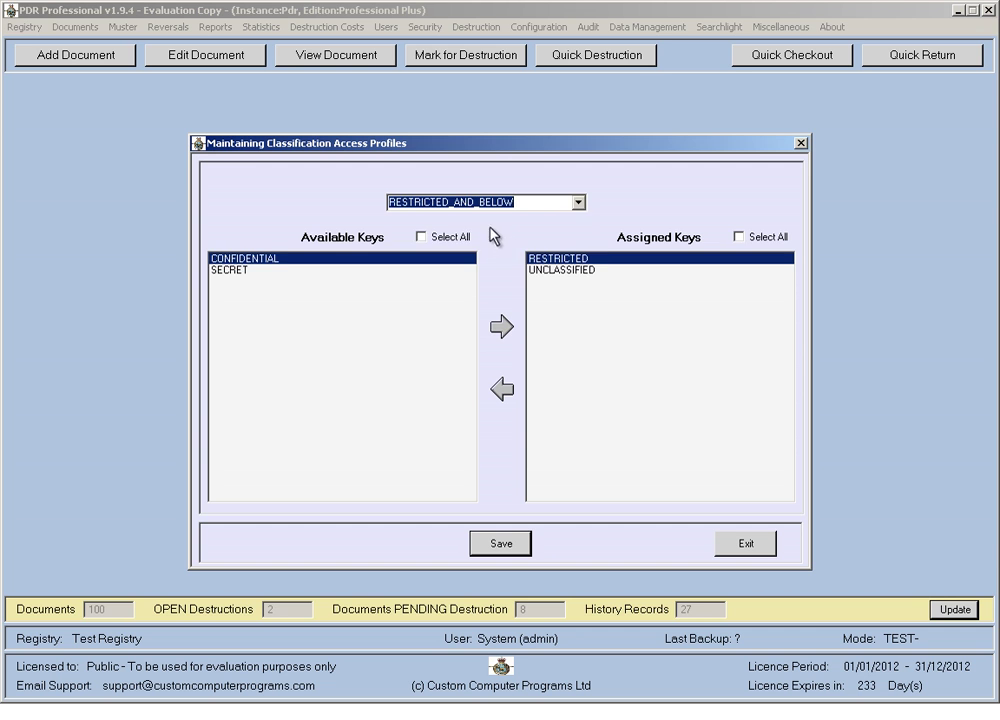
left_click(578, 203)
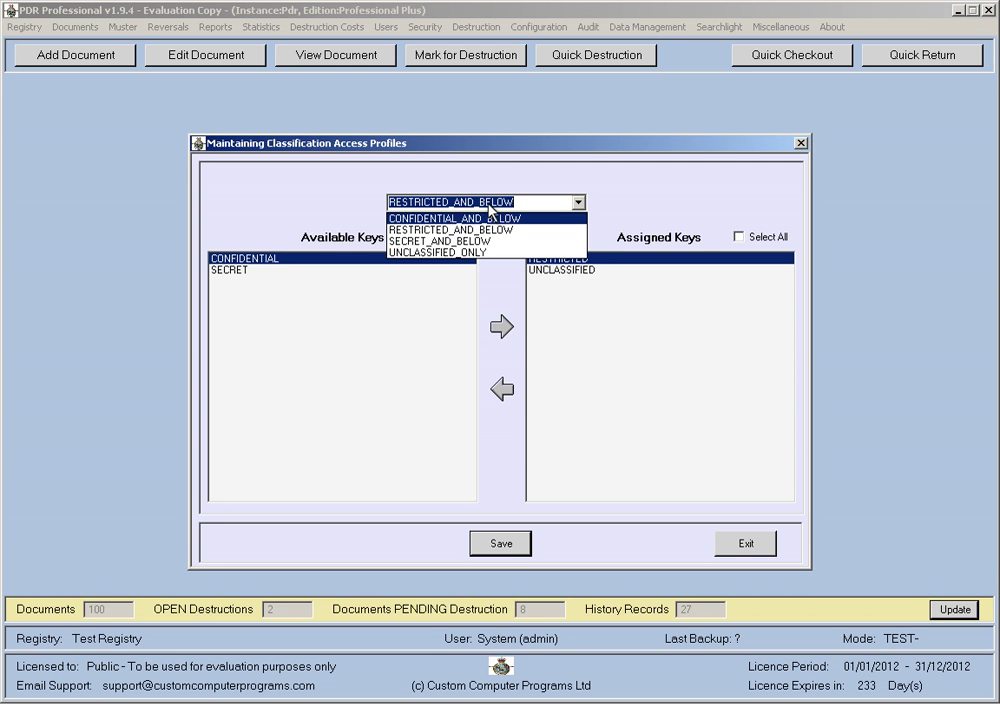
left_click(525, 200)
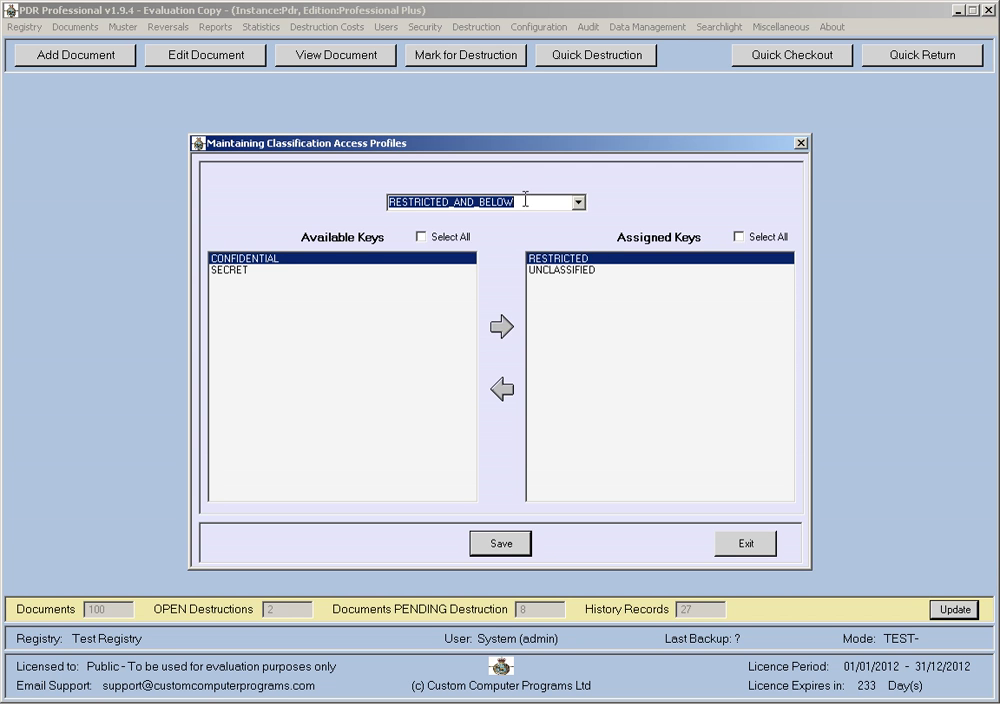
left_click(578, 203)
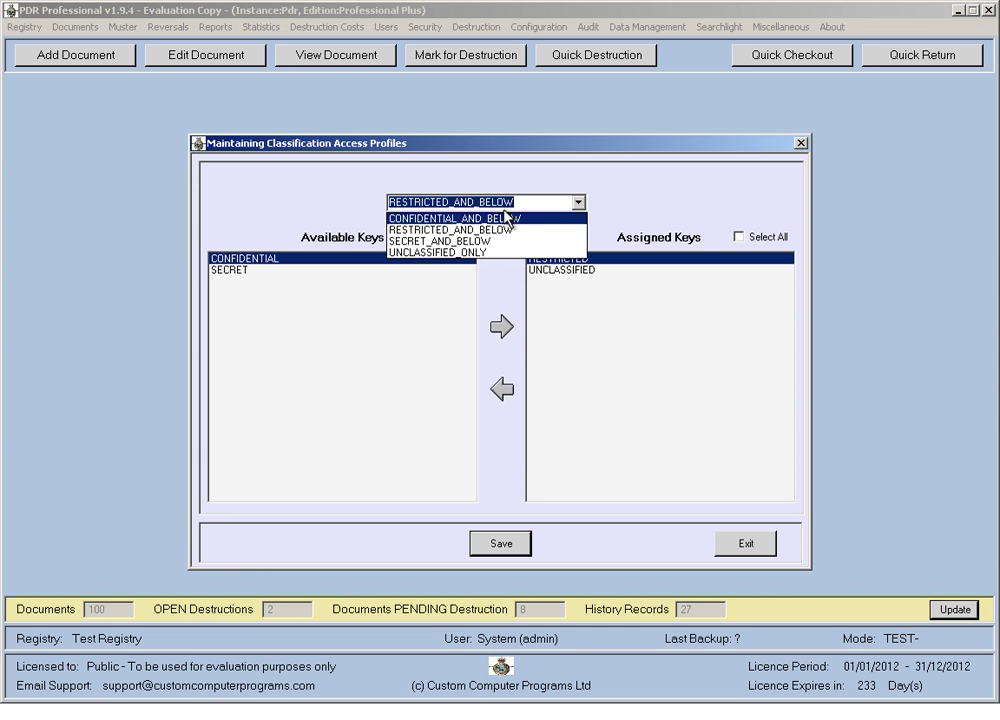
left_click(442, 218)
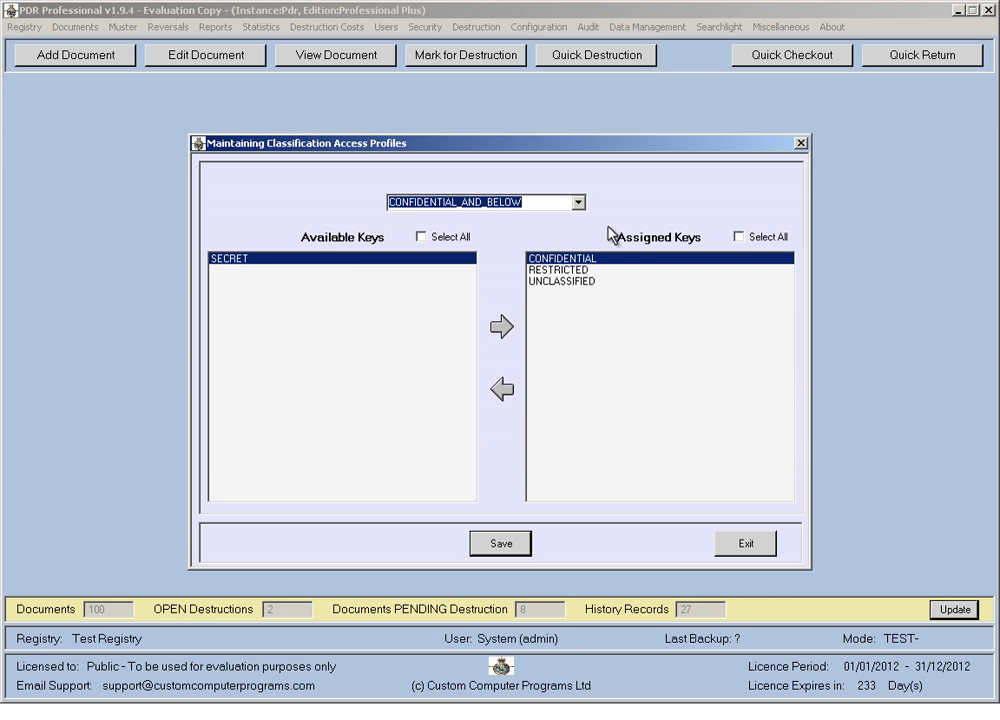
Inspect SECRET_AND_BELOW's assigned keys: UNCLASSIFIED, SECRET and CONFIDENTIAL.
left_click(577, 202)
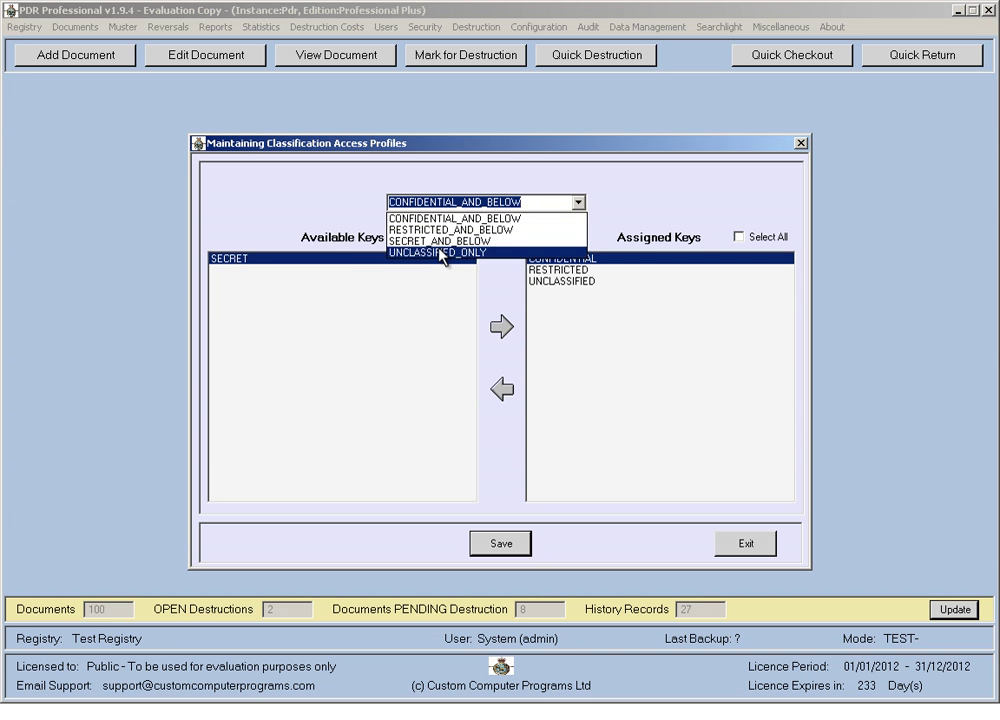
left_click(442, 241)
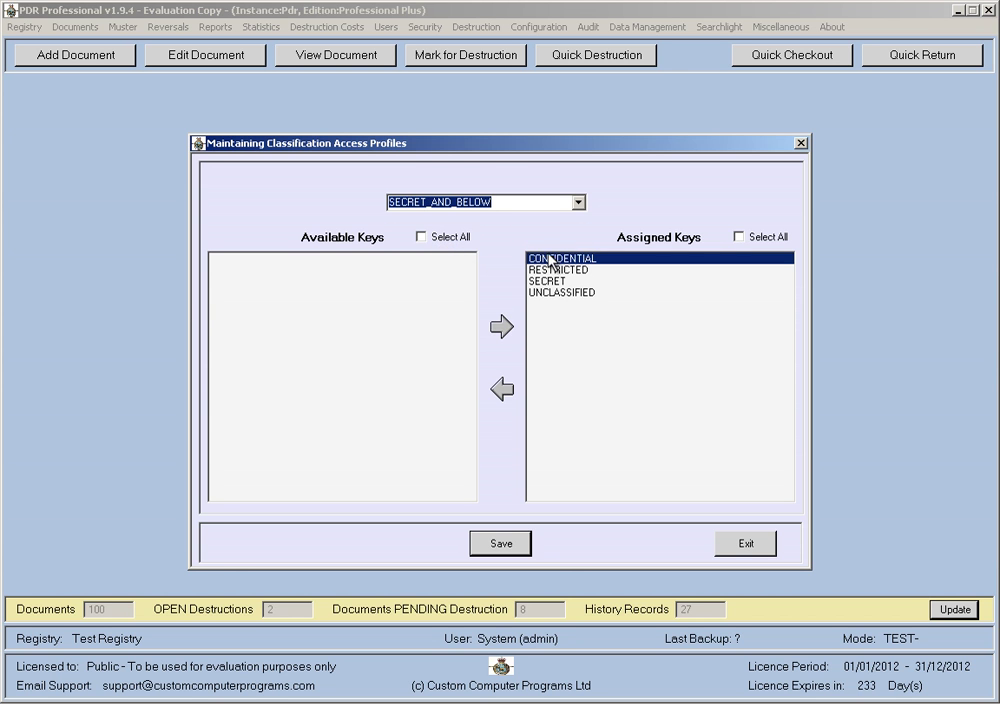
left_click(545, 292)
left_click(546, 280)
left_click(548, 260)
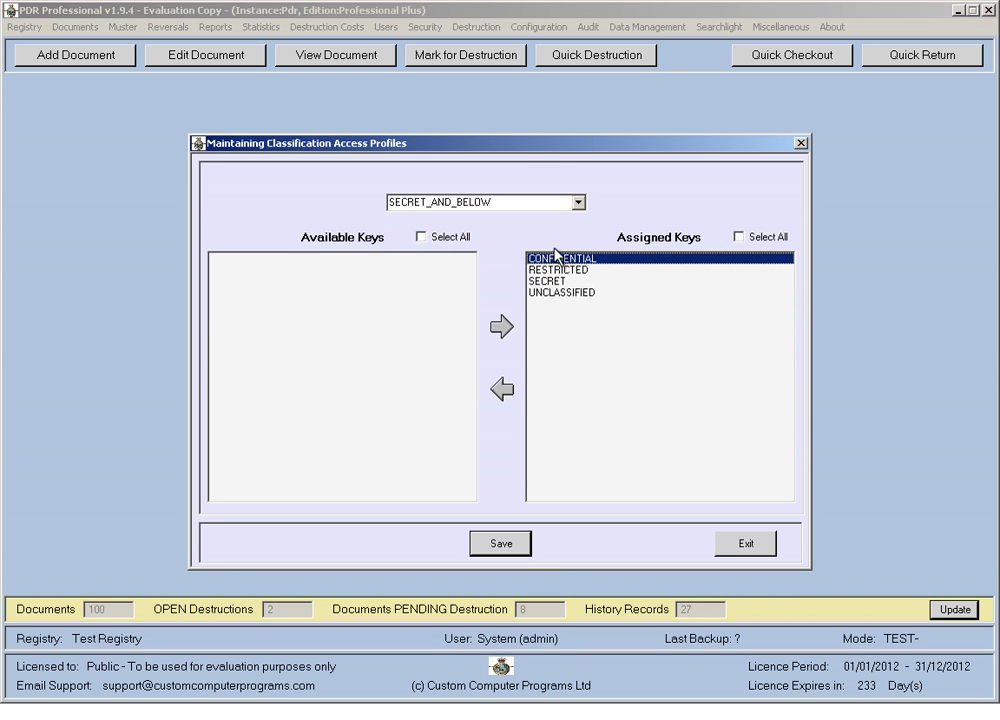
Compare RESTRICTED_AND_BELOW and UNCLASSIFIED_ONLY keys, return to CONFIDENTIAL_AND_BELOW, and close the dialog.
left_click(578, 202)
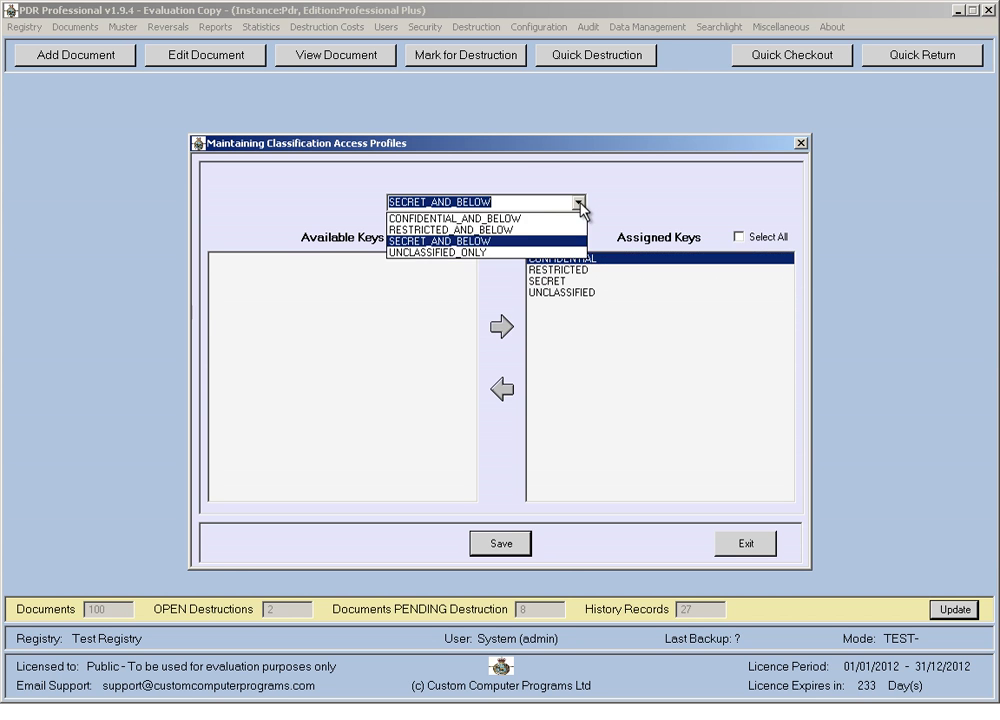
left_click(422, 231)
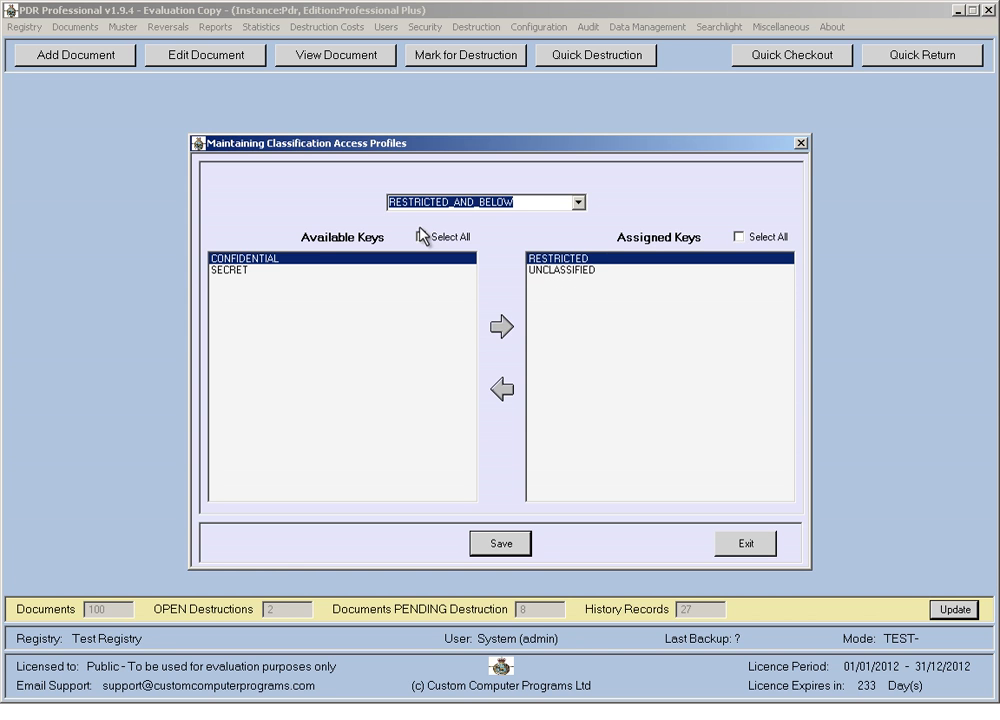
left_click(547, 270)
left_click(555, 260)
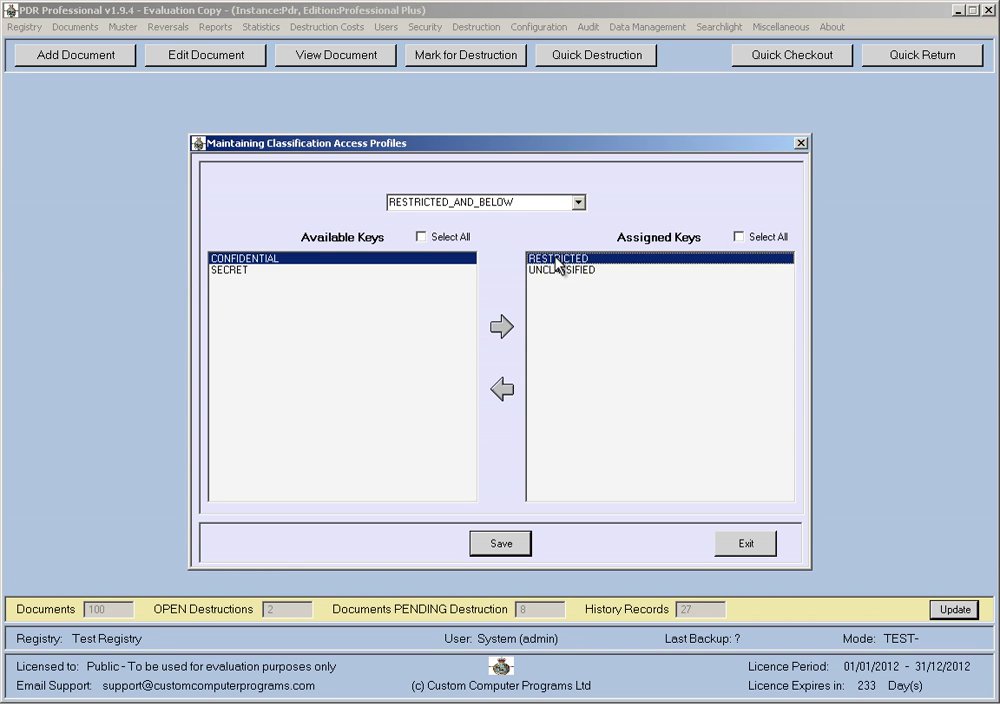
left_click(583, 203)
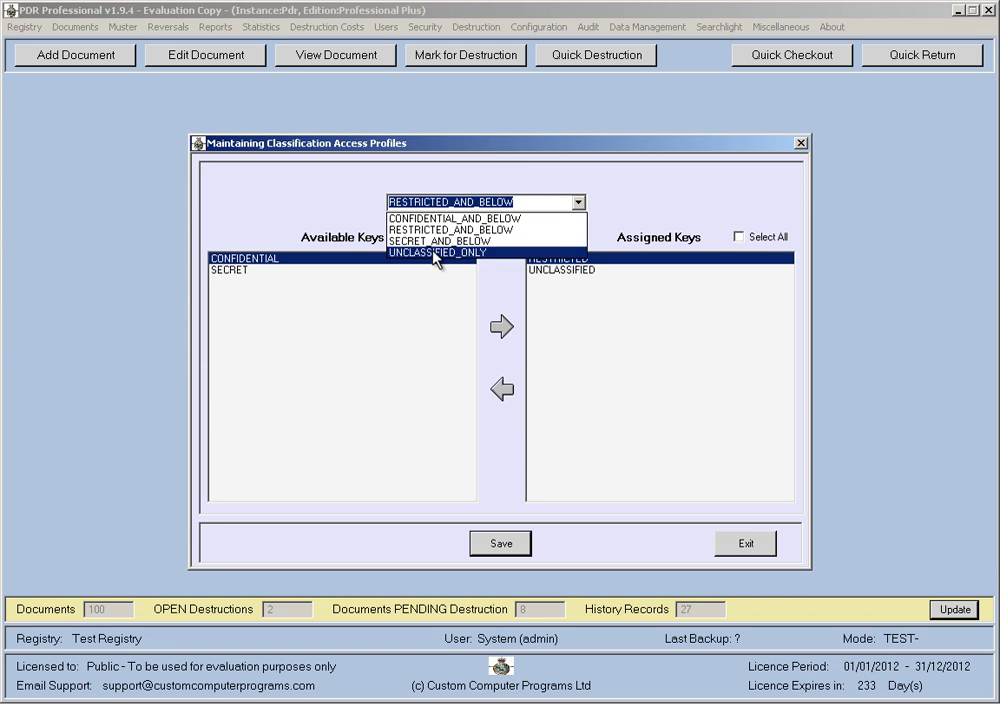
left_click(434, 253)
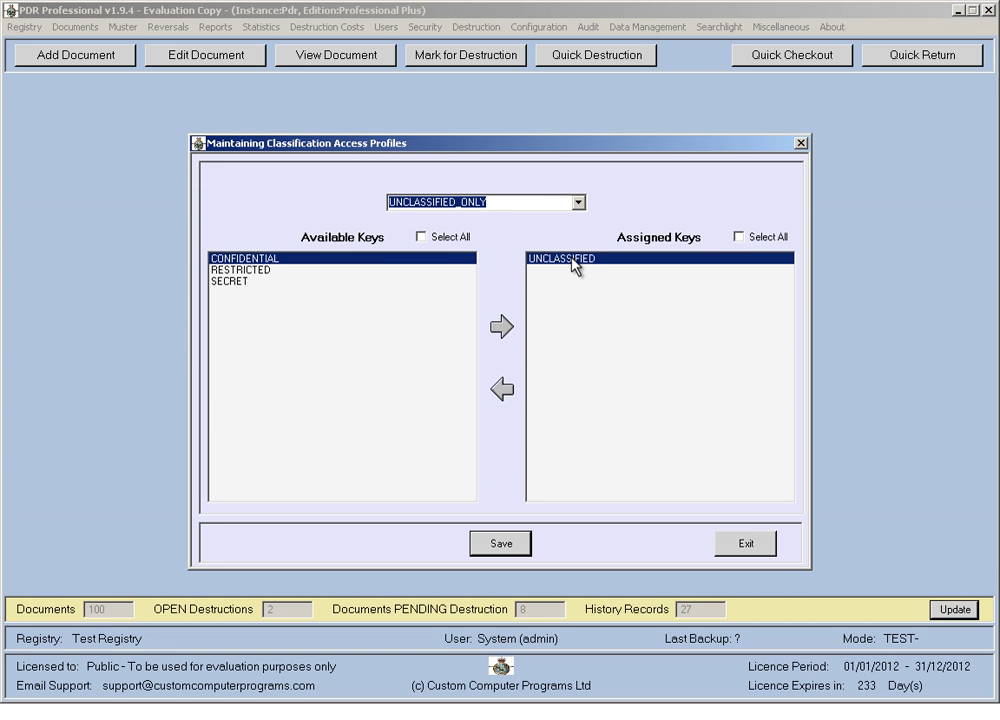
left_click(577, 203)
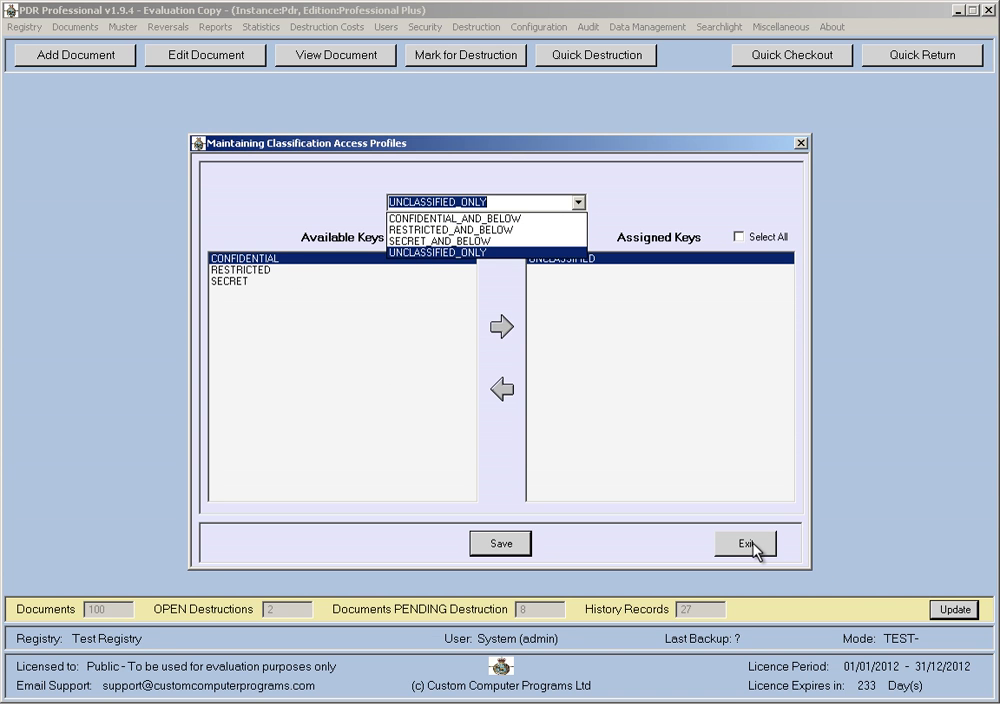
left_click(444, 217)
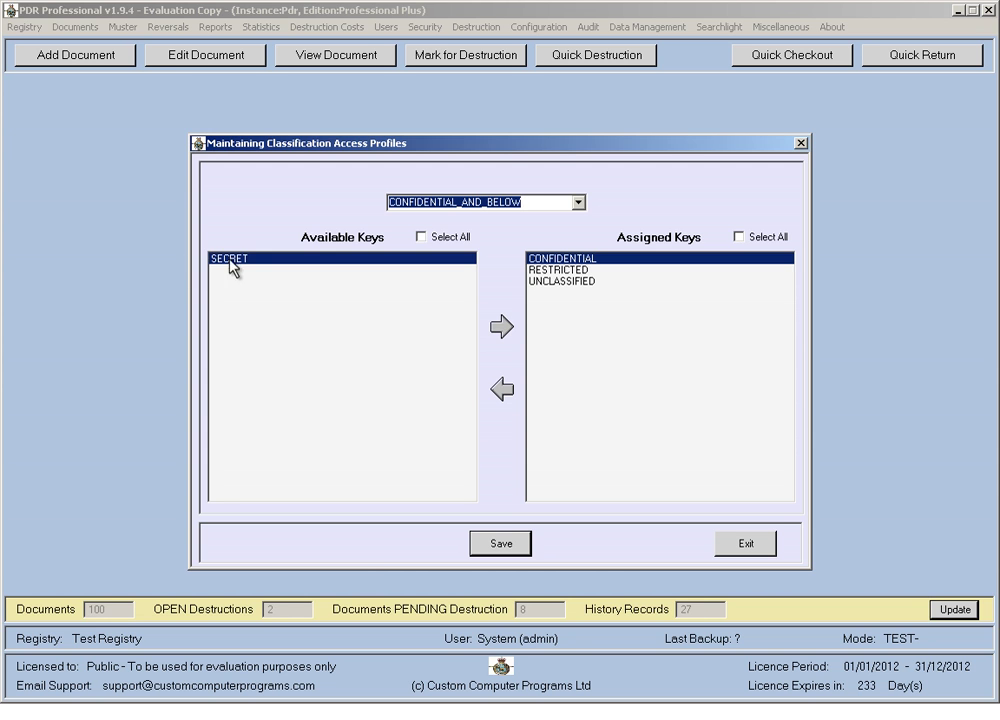
left_click(740, 548)
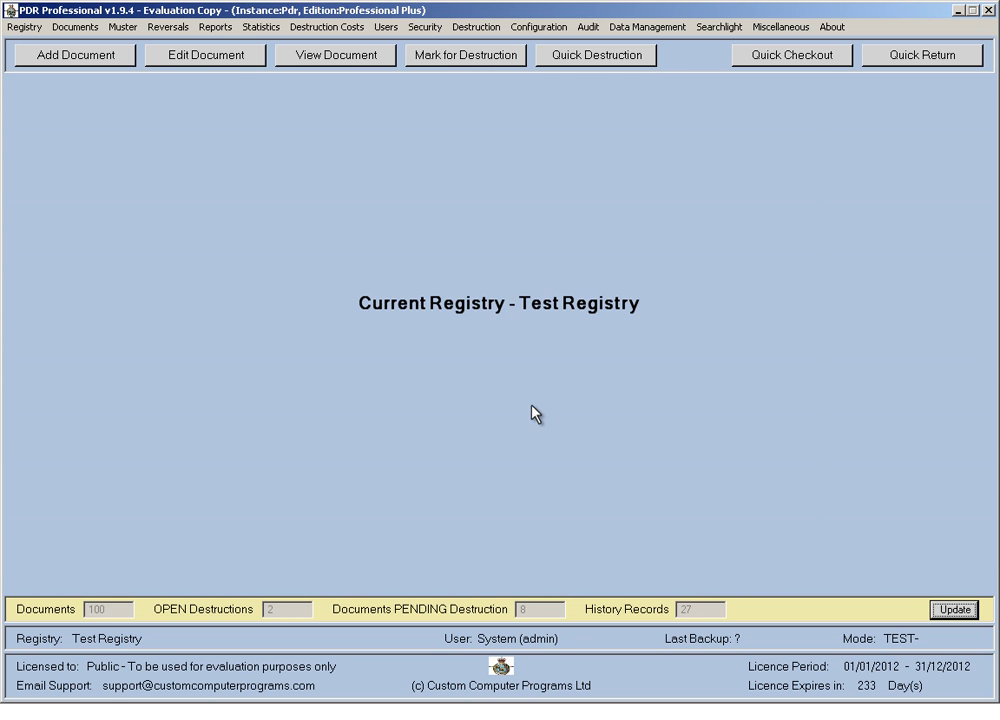
left_click(396, 28)
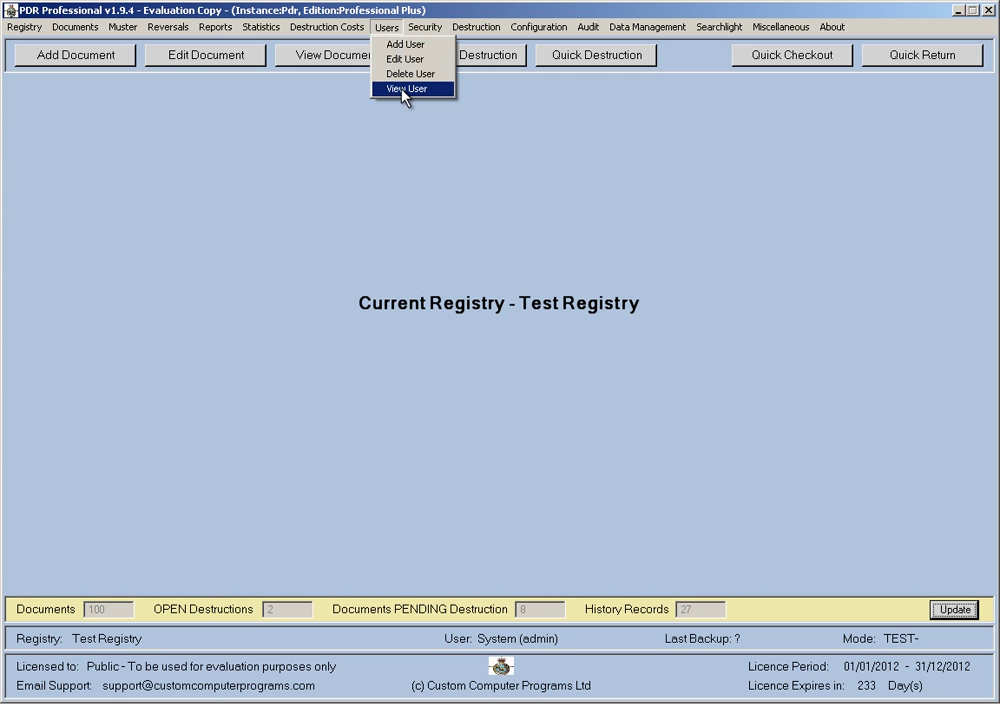
left_click(405, 89)
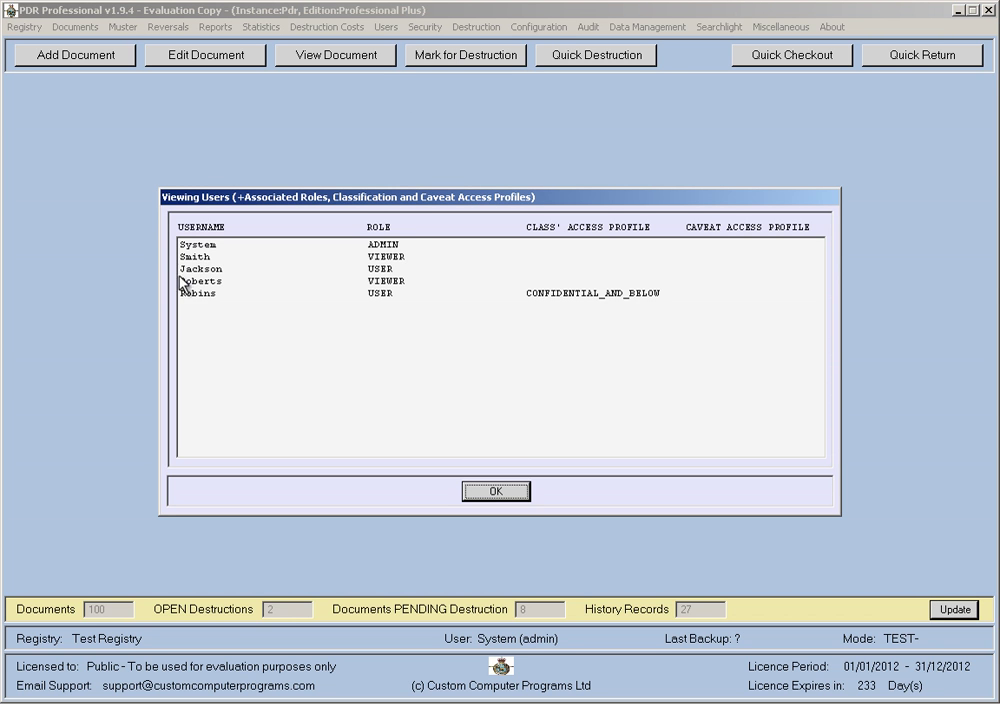
left_click(264, 294)
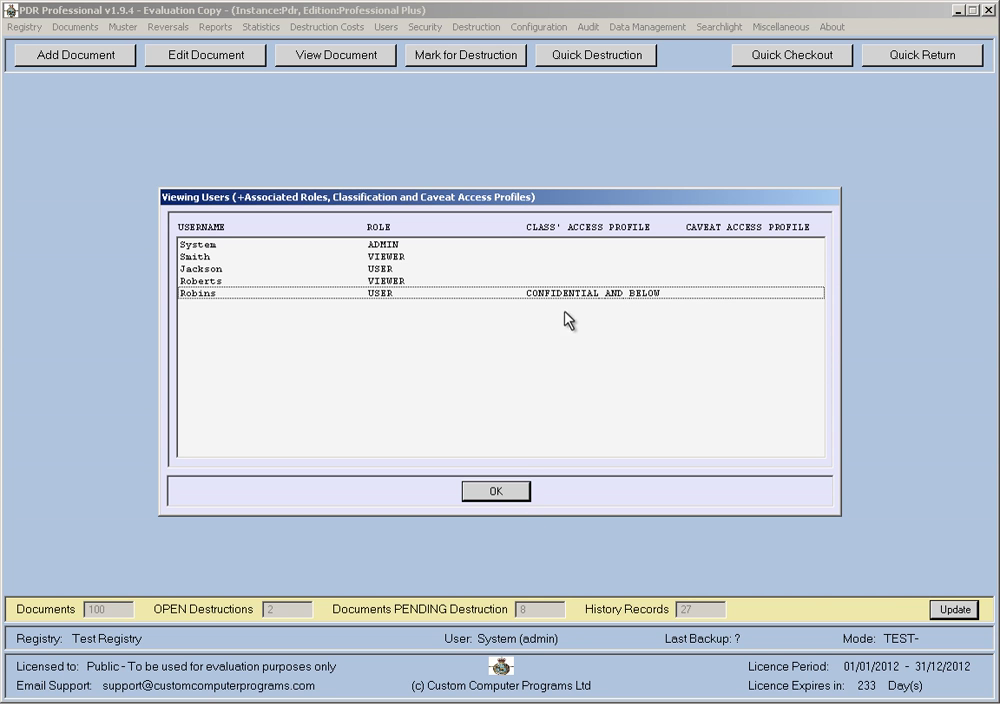
left_click(506, 493)
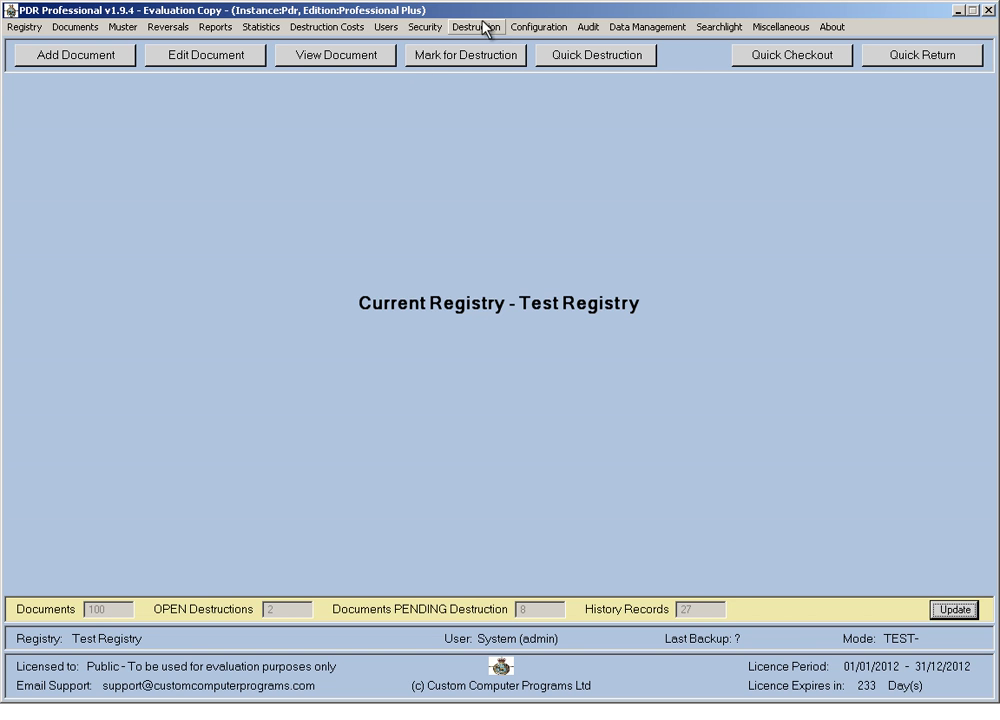
Tick Enable Access Profiles, save the settings to disk, and view all users with their profiles.
left_click(540, 27)
mouse_move(558, 92)
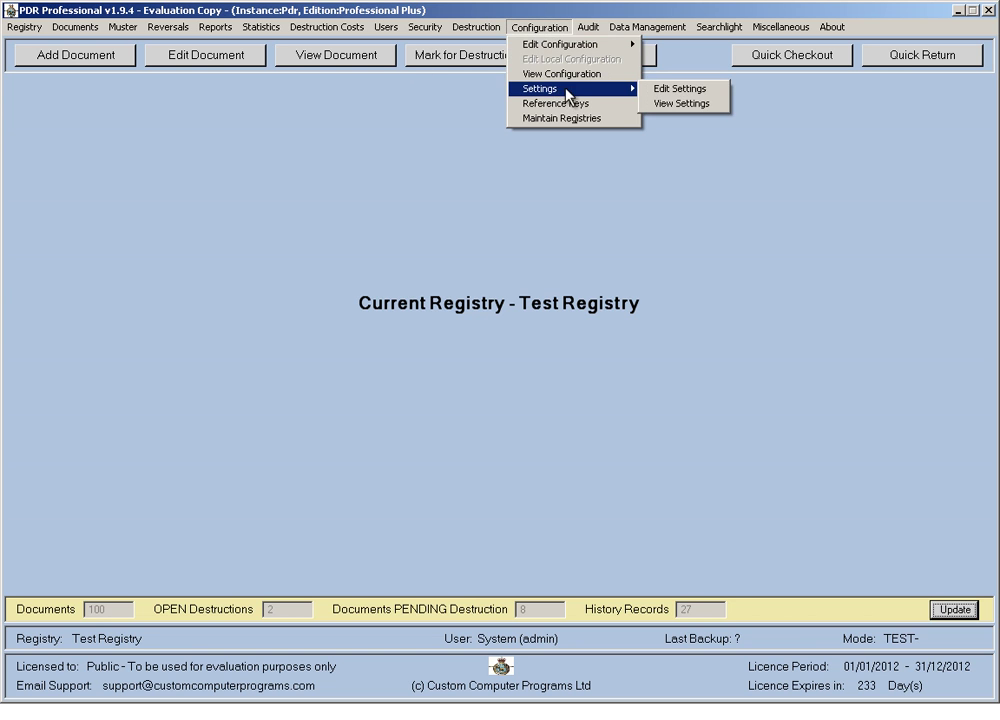
left_click(690, 90)
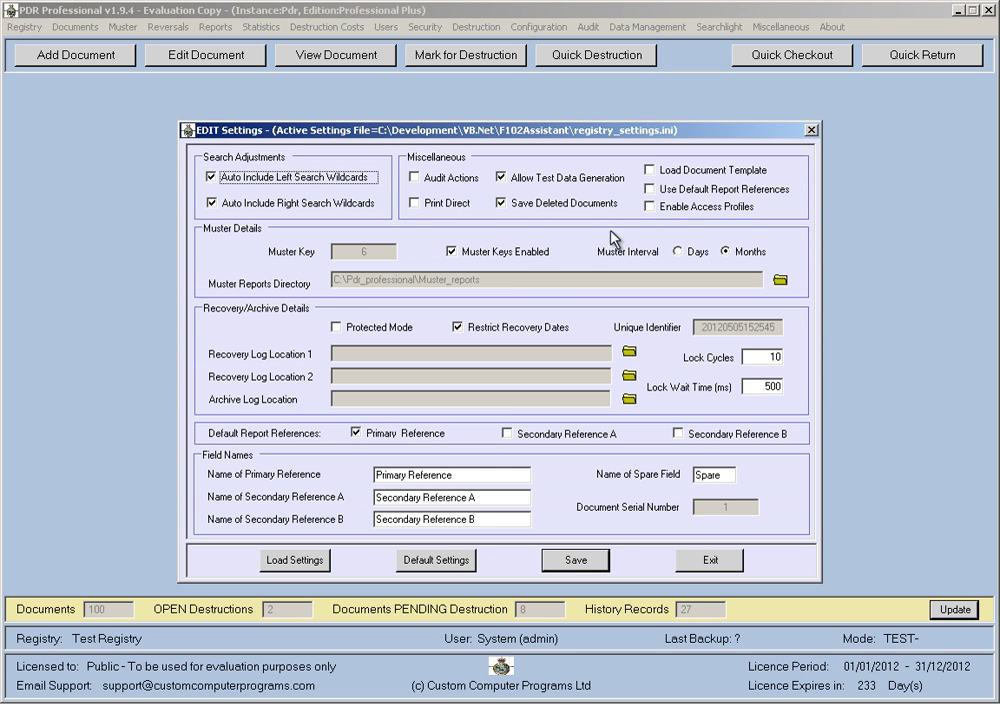
left_click(649, 207)
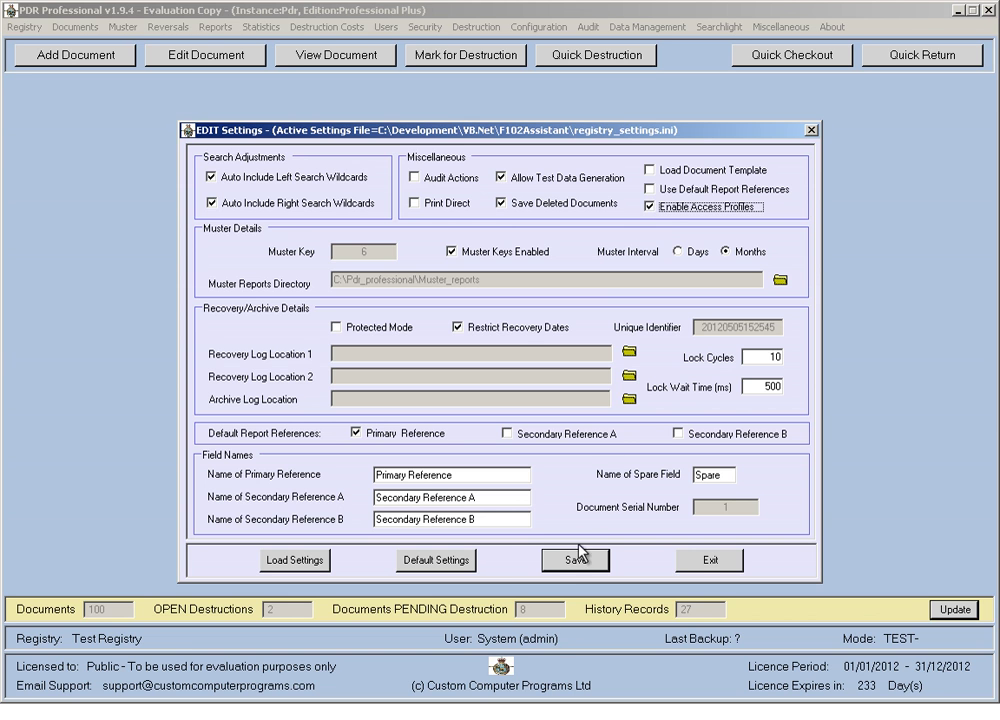
left_click(562, 559)
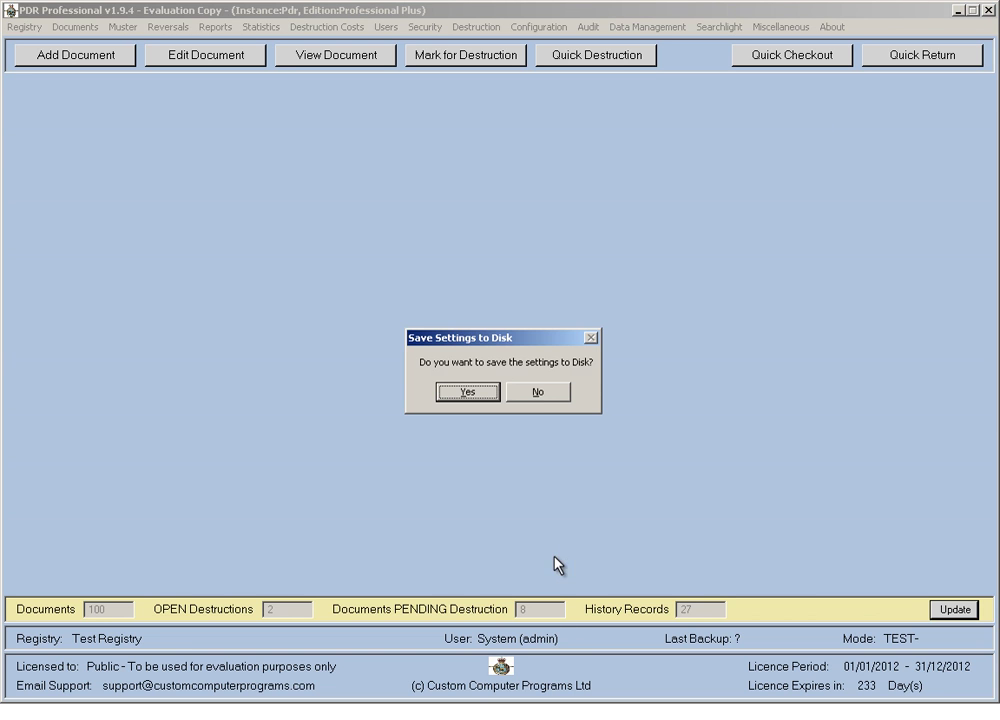
left_click(482, 394)
left_click(503, 400)
left_click(388, 27)
left_click(418, 89)
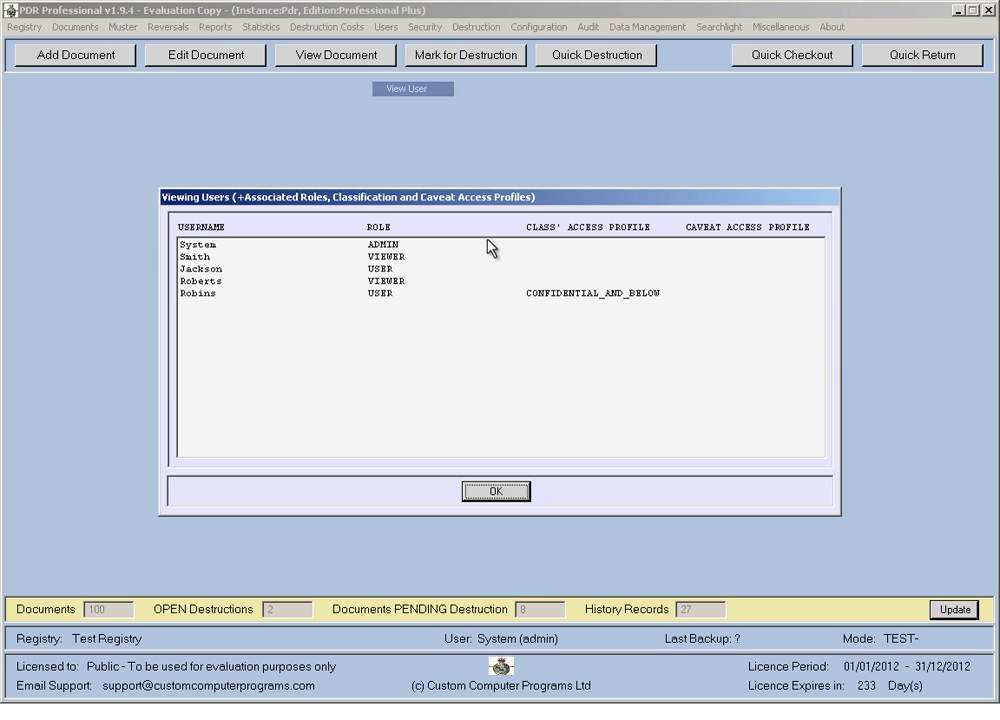
Log on to Test Registry as the CONFIDENTIAL_AND_BELOW user with that user's username and password.
left_click(262, 296)
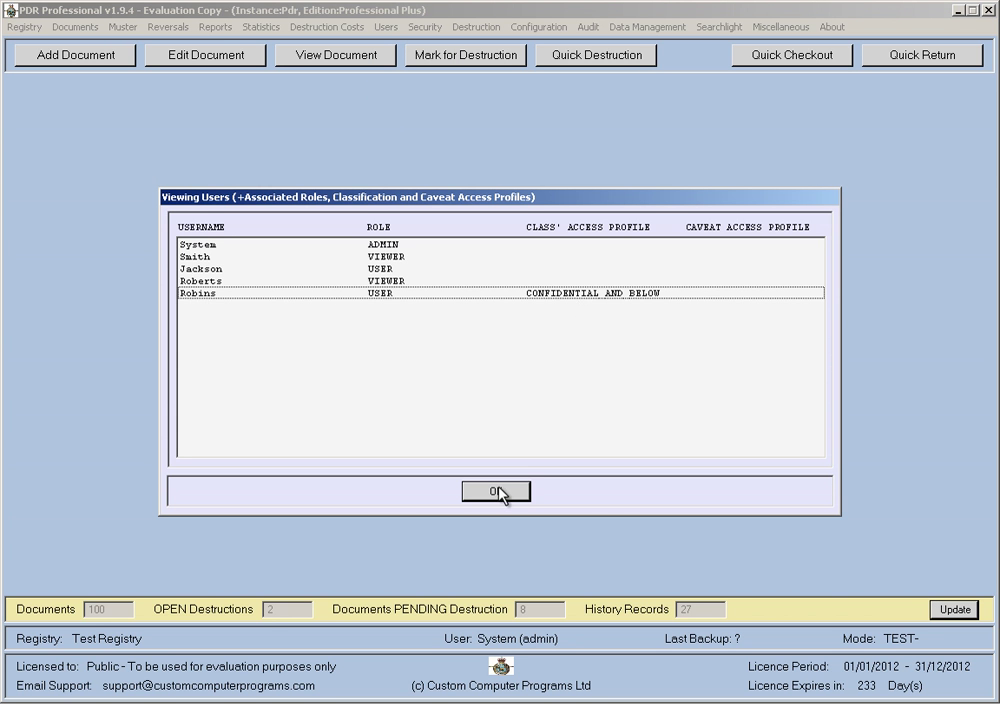
left_click(498, 491)
left_click(25, 27)
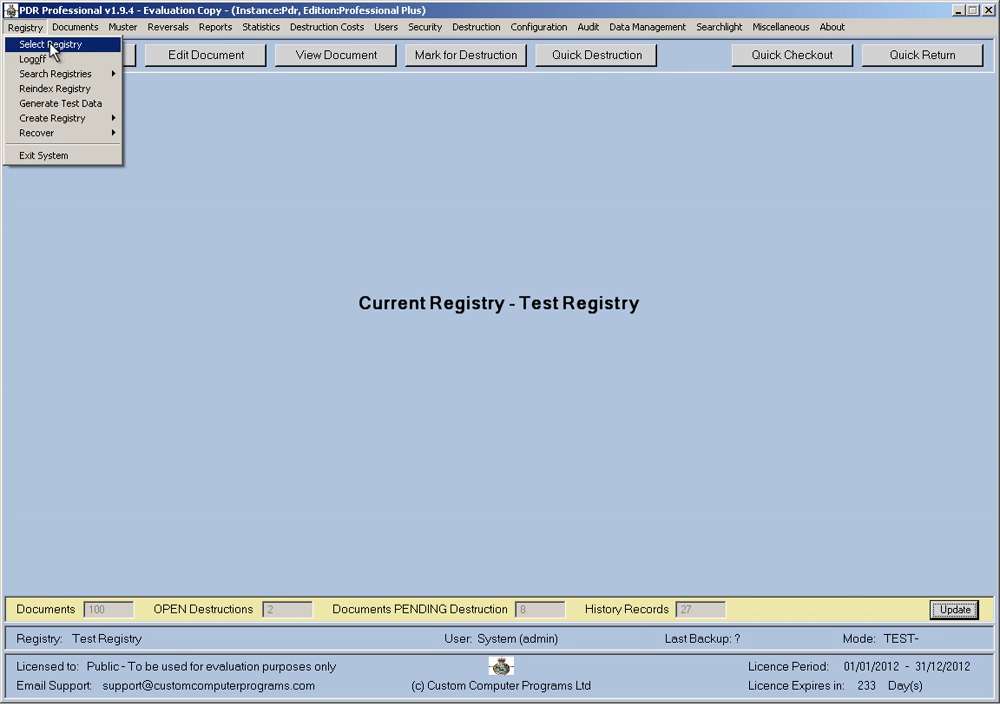
left_click(49, 42)
double_click(348, 304)
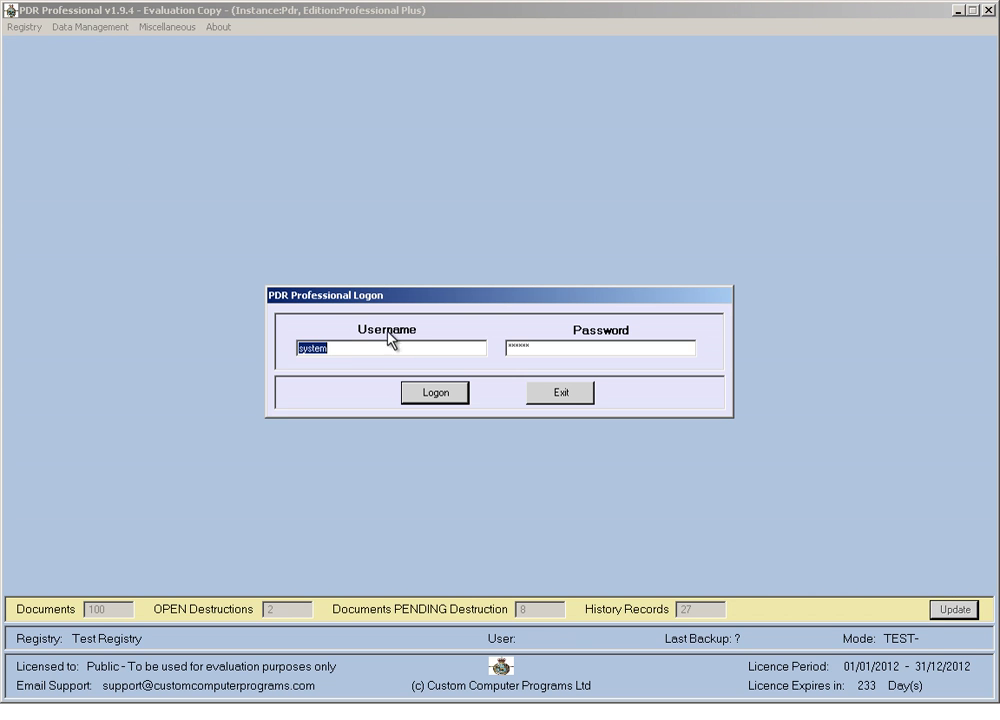
type("robins")
key("Tab")
type("**")
left_click(434, 394)
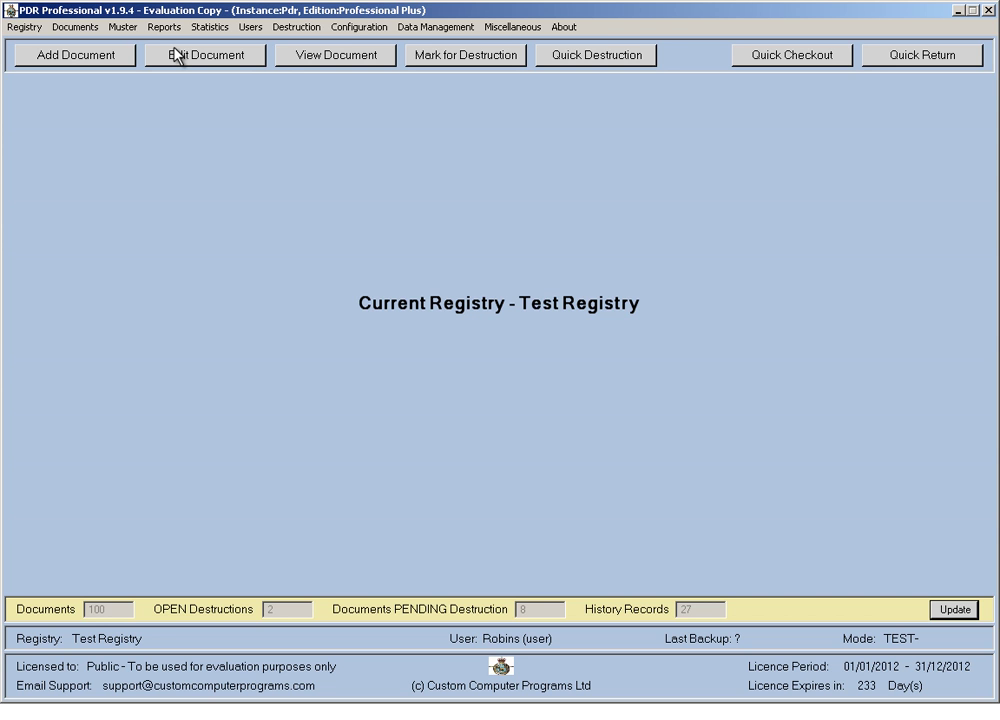
List all 71 documents this user can view, browse the rows, then return to the blank search form.
left_click(290, 57)
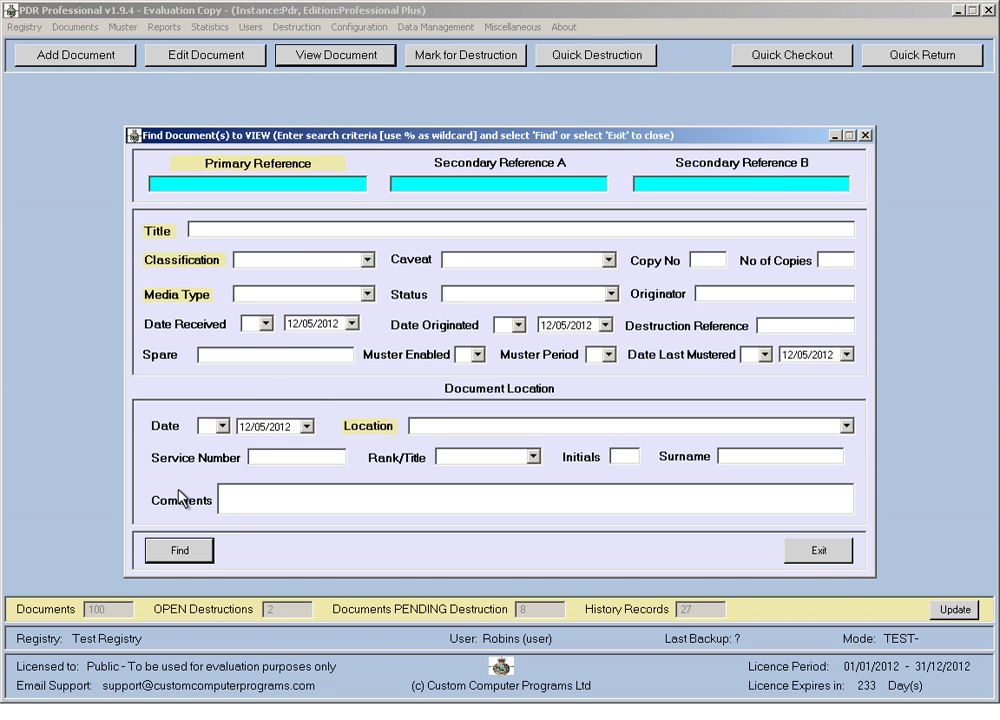
left_click(177, 551)
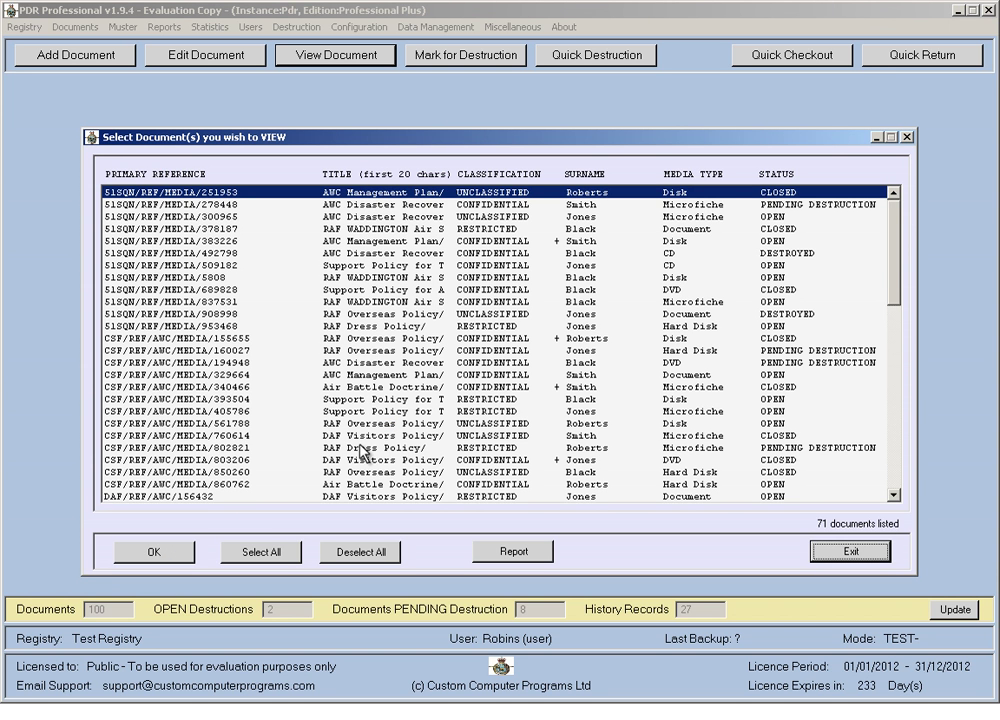
left_click(491, 206)
left_click_drag(490, 208, 491, 306)
left_click(491, 314)
left_click(491, 388)
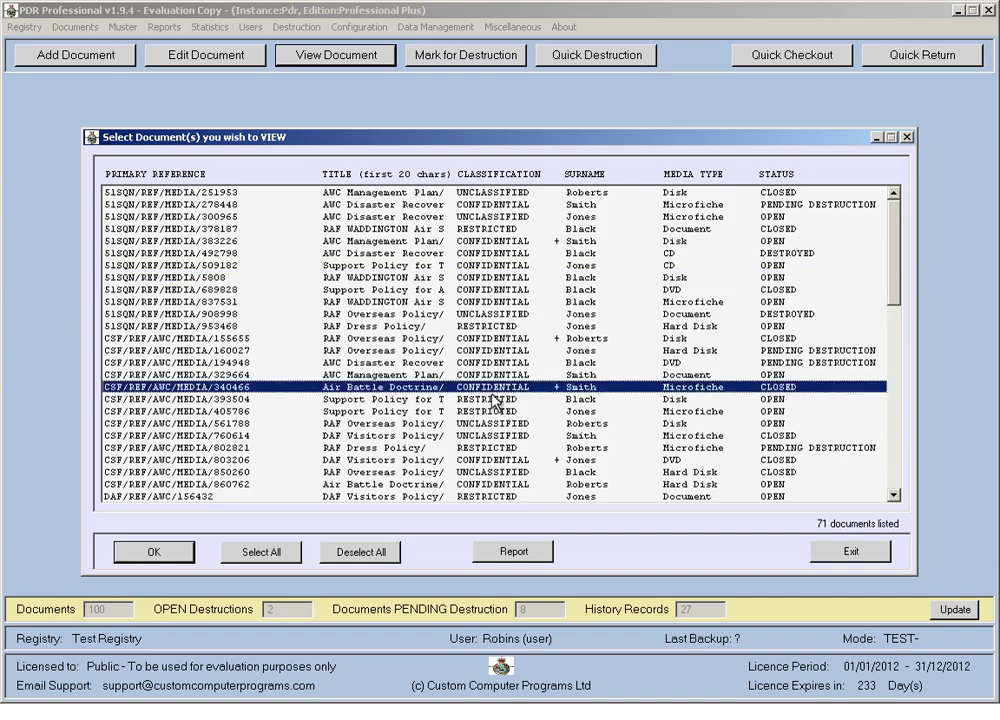
left_click_drag(491, 401, 492, 411)
left_click_drag(891, 272, 896, 393)
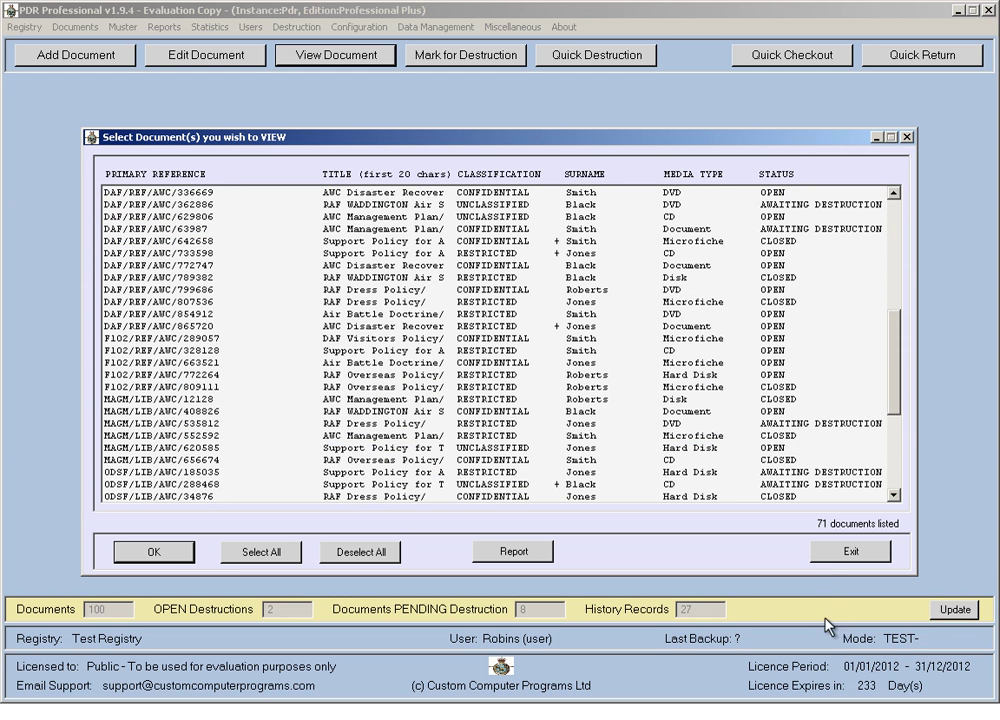
left_click(823, 553)
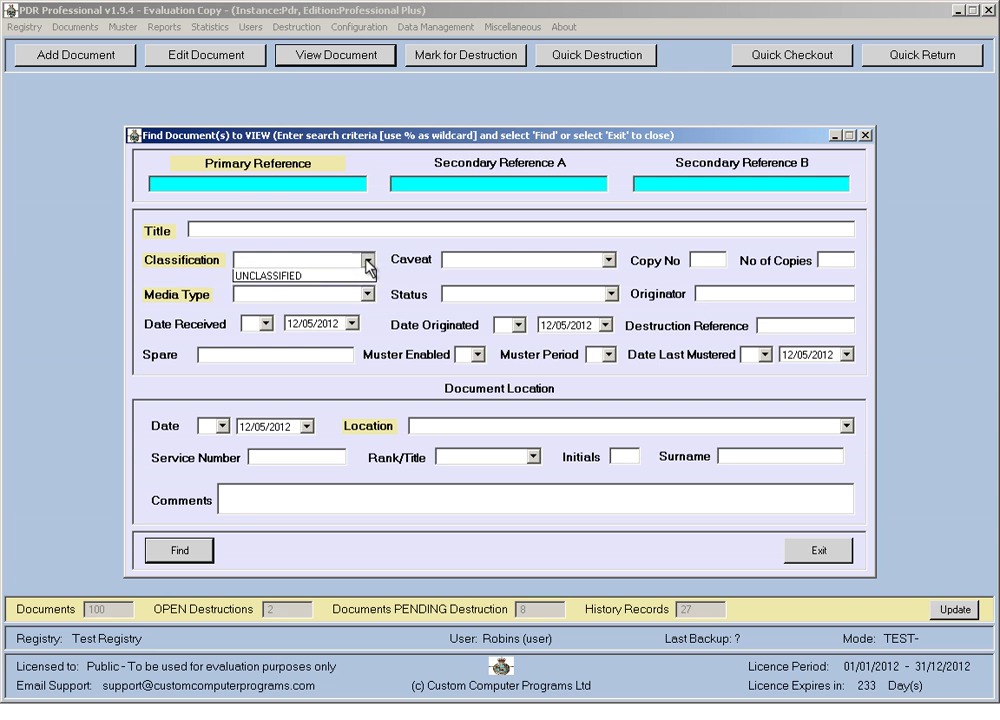
Search for SECRET-classified documents, dismiss the no-records message, and close the search form.
left_click(366, 259)
left_click(266, 299)
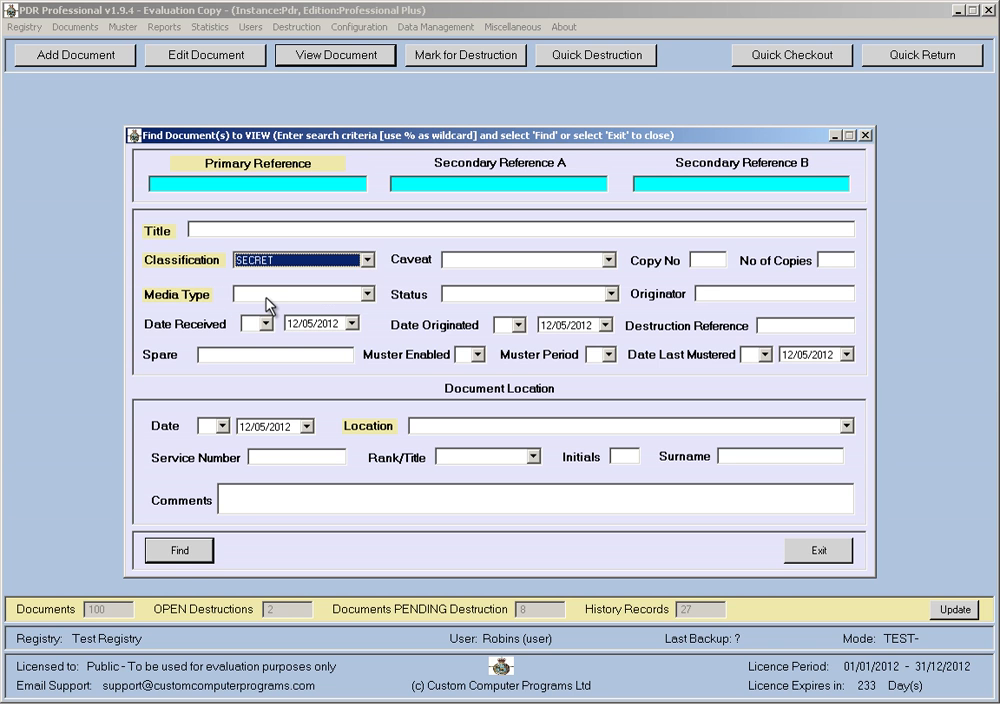
left_click(179, 550)
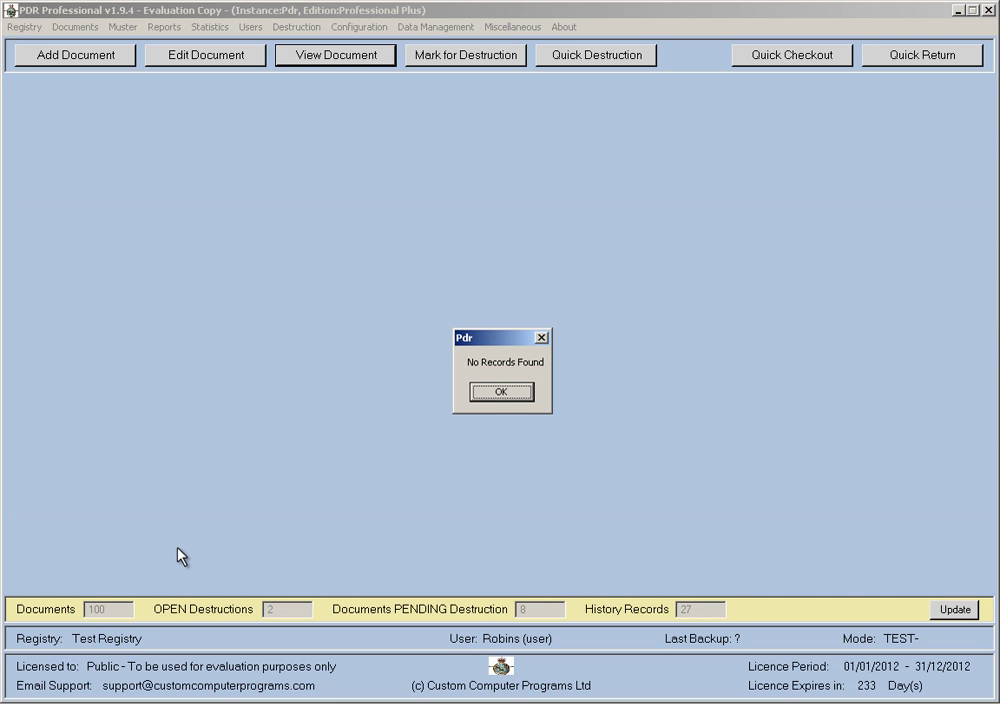
left_click(502, 392)
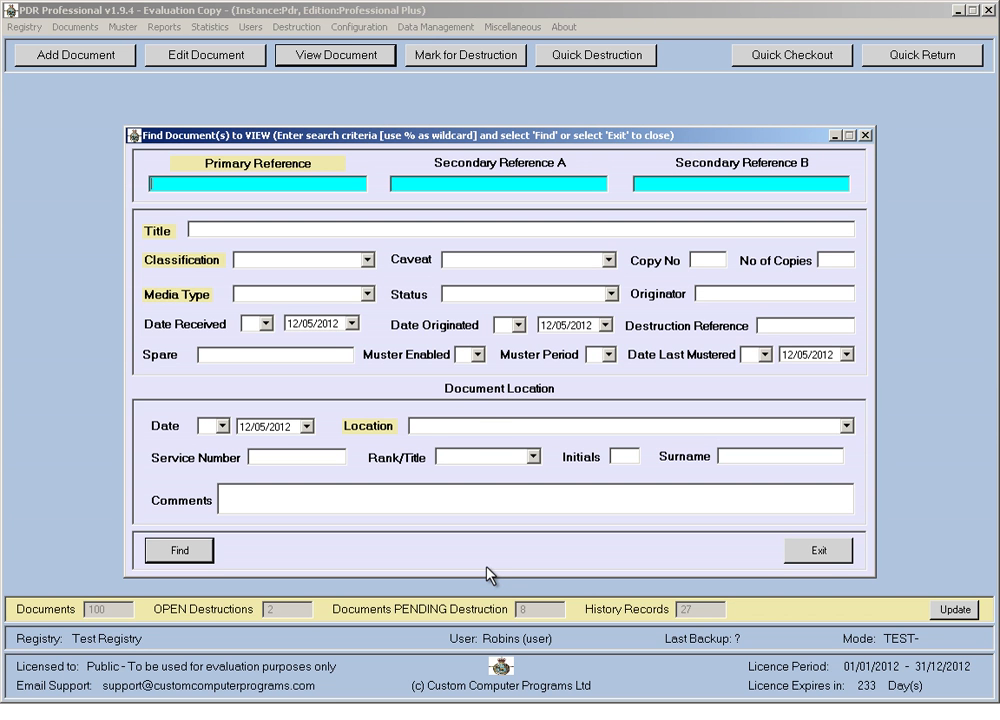
left_click(821, 553)
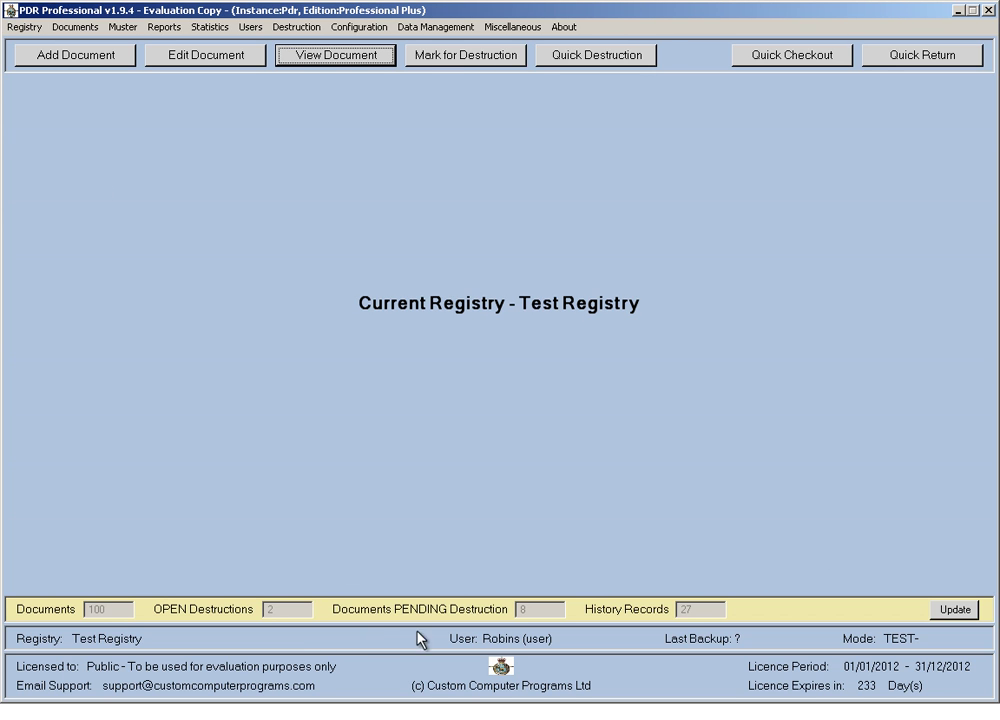
Log back on to Test Registry as the administrator.
left_click(38, 27)
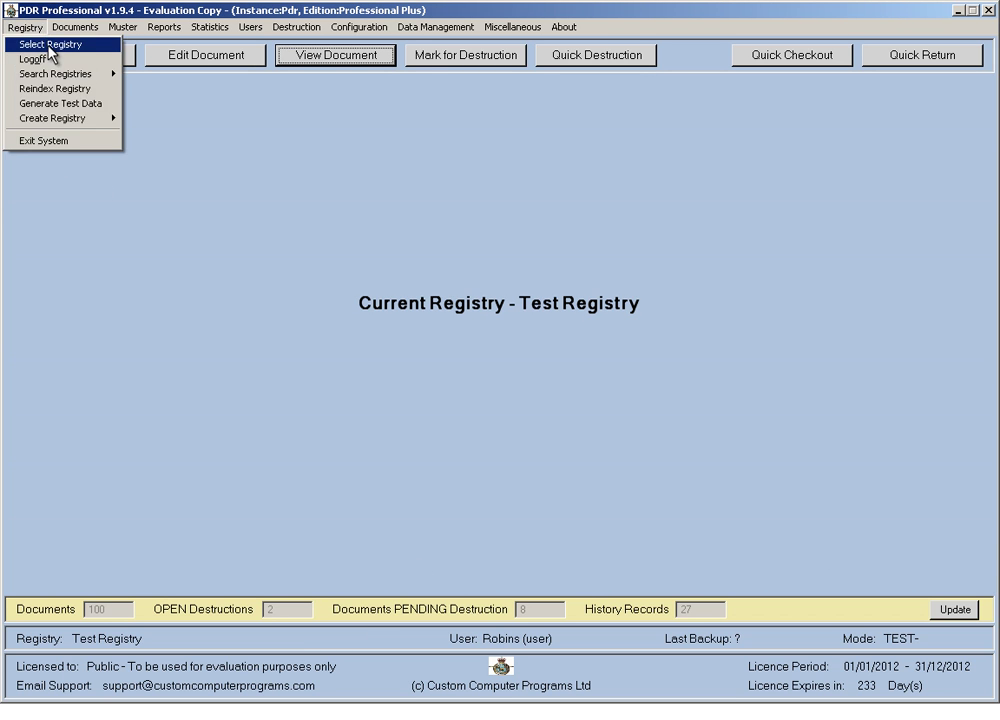
left_click(48, 45)
double_click(319, 308)
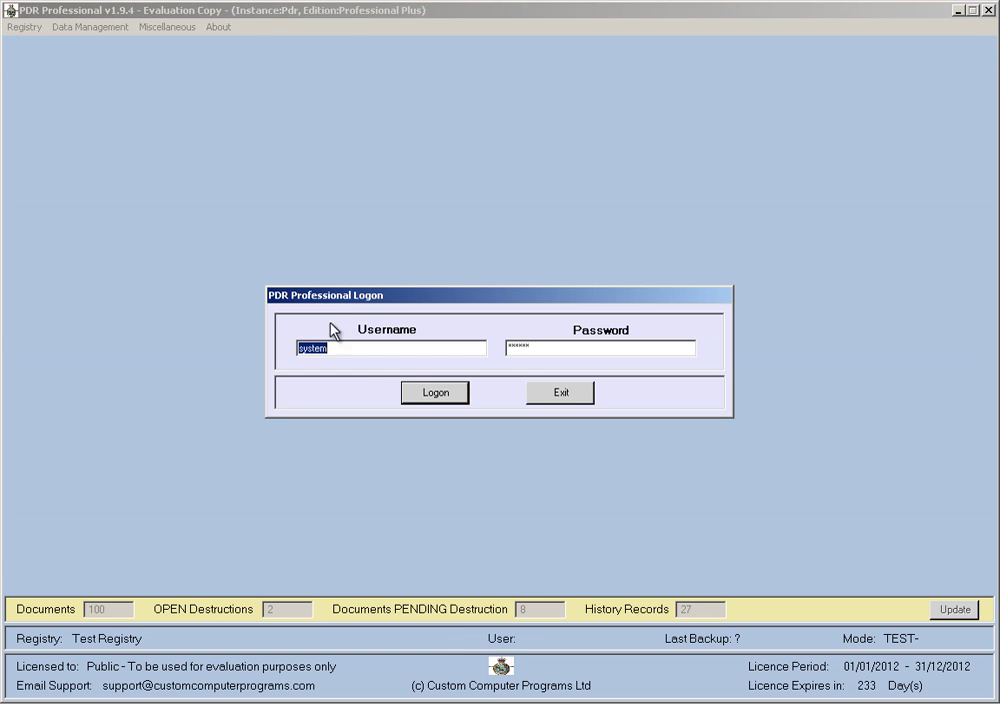
left_click(430, 393)
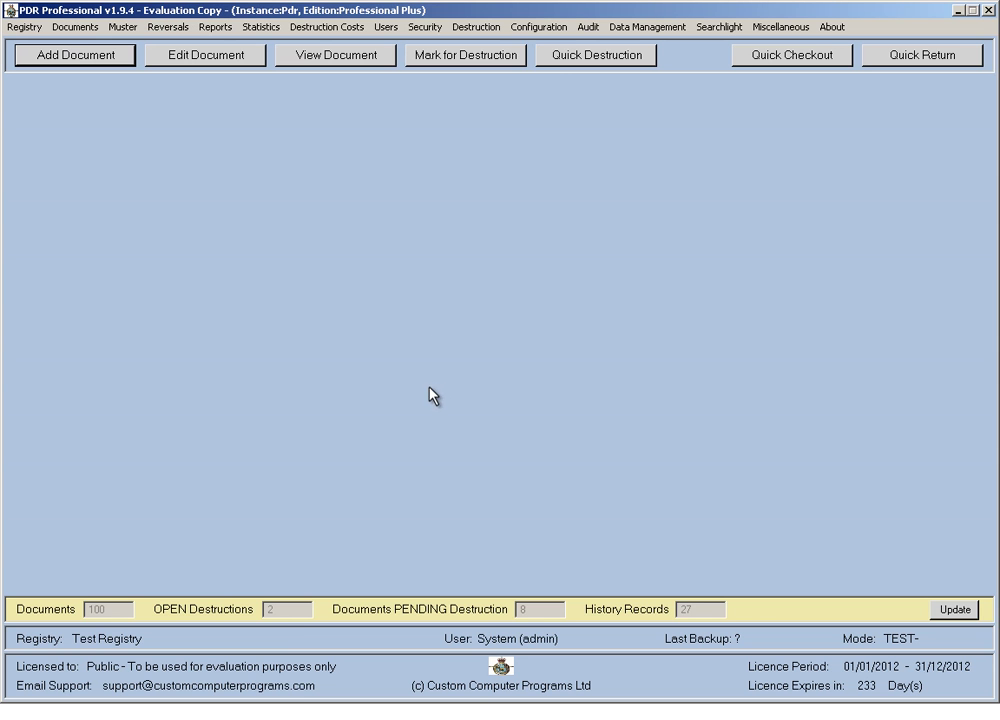
Untick Enable Access Profiles in the registry settings and save them to disk.
left_click(539, 27)
mouse_move(574, 89)
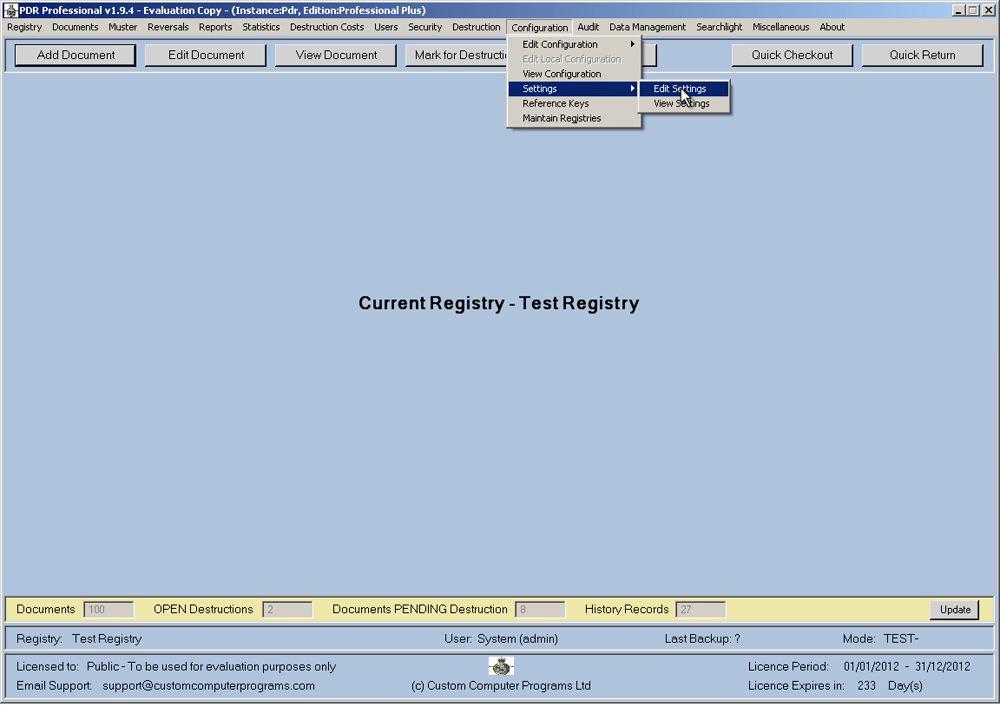
left_click(678, 90)
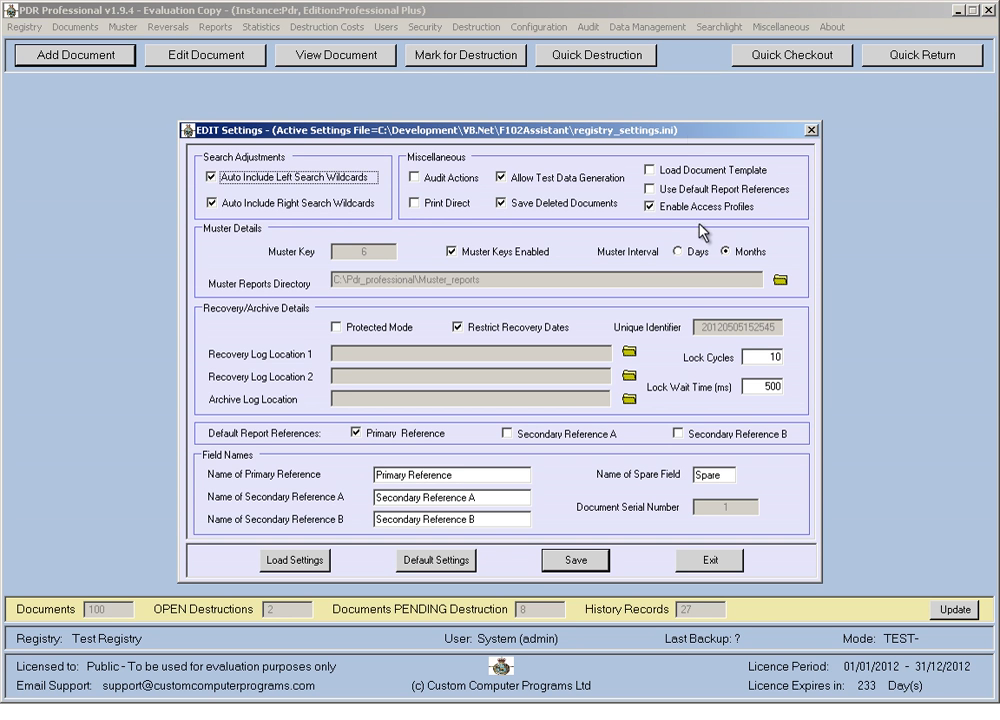
left_click(652, 207)
left_click(651, 207)
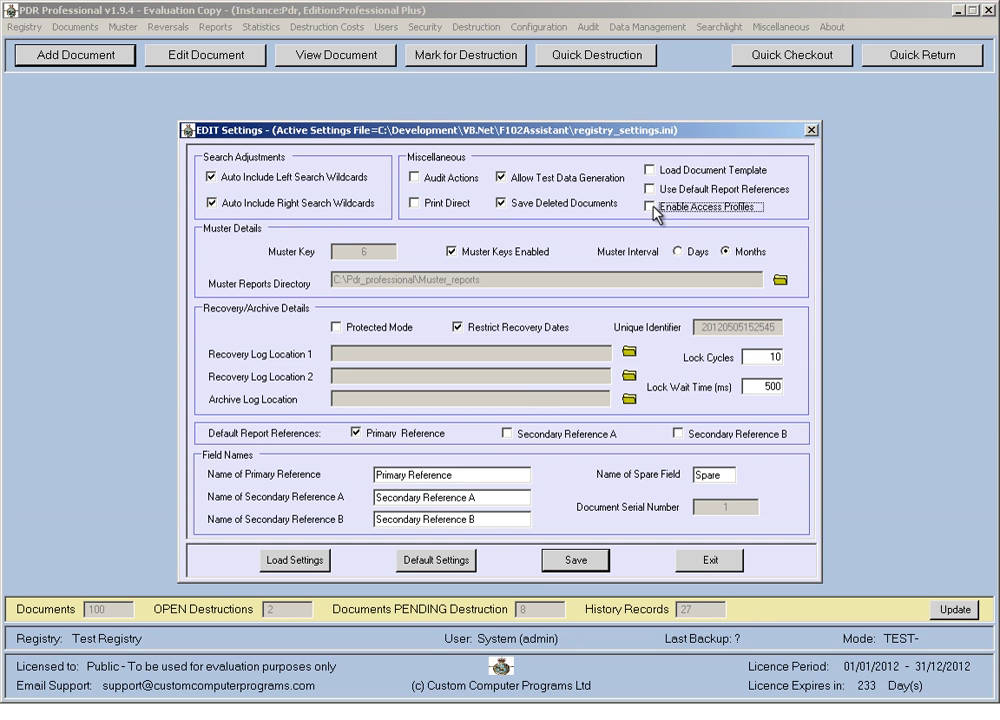
left_click(576, 561)
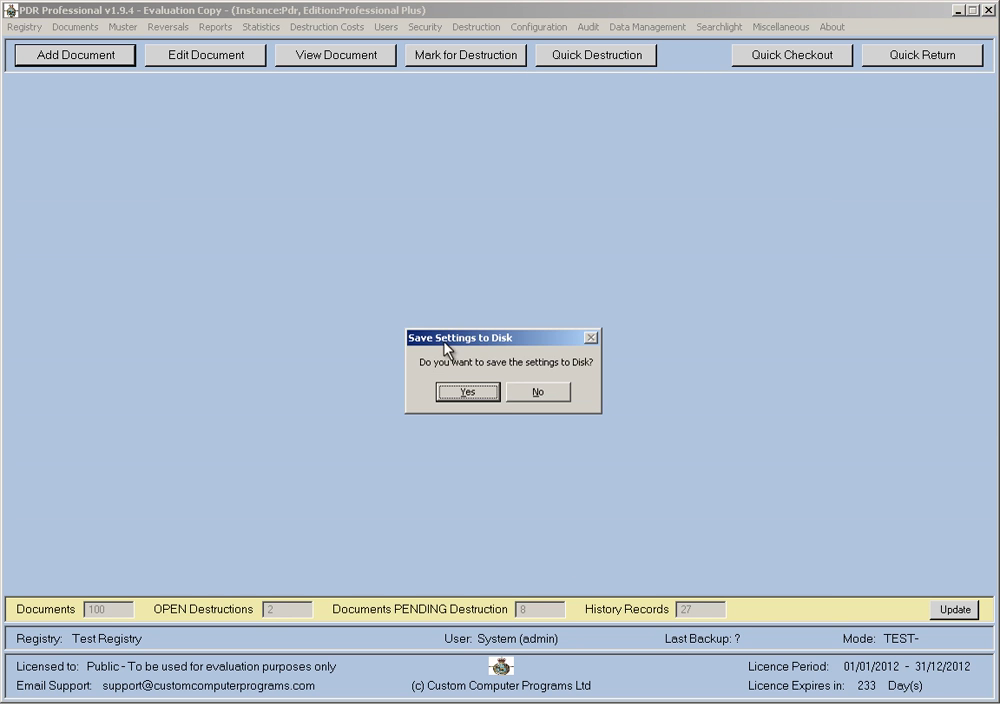
left_click(487, 395)
left_click(487, 395)
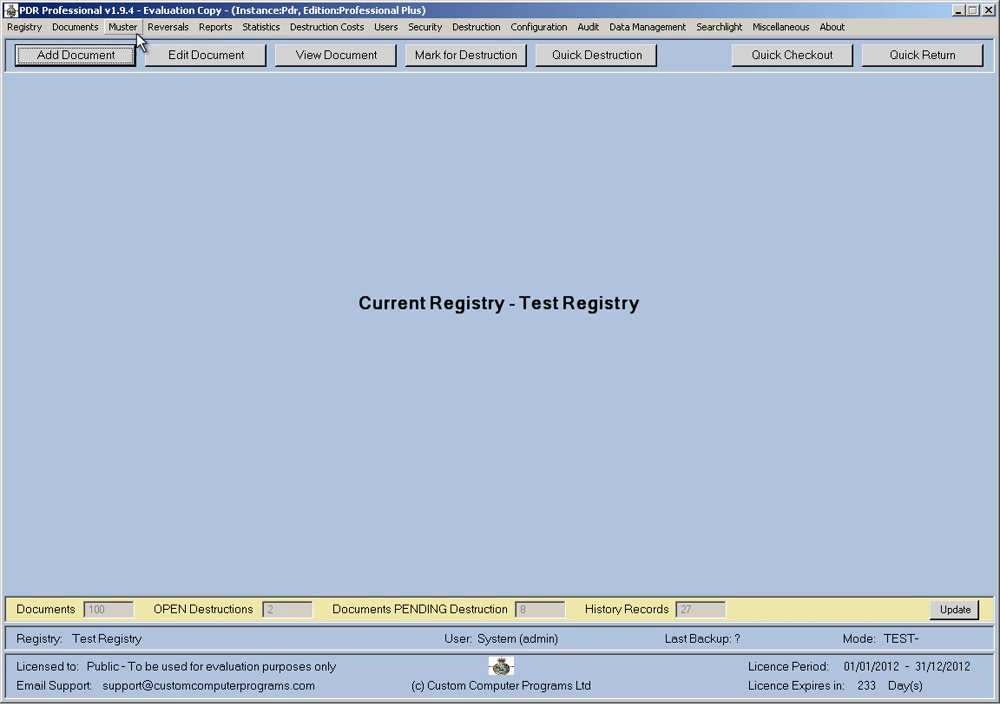
left_click(38, 28)
Log on to Test Registry with the viewer account's username and password.
left_click(62, 43)
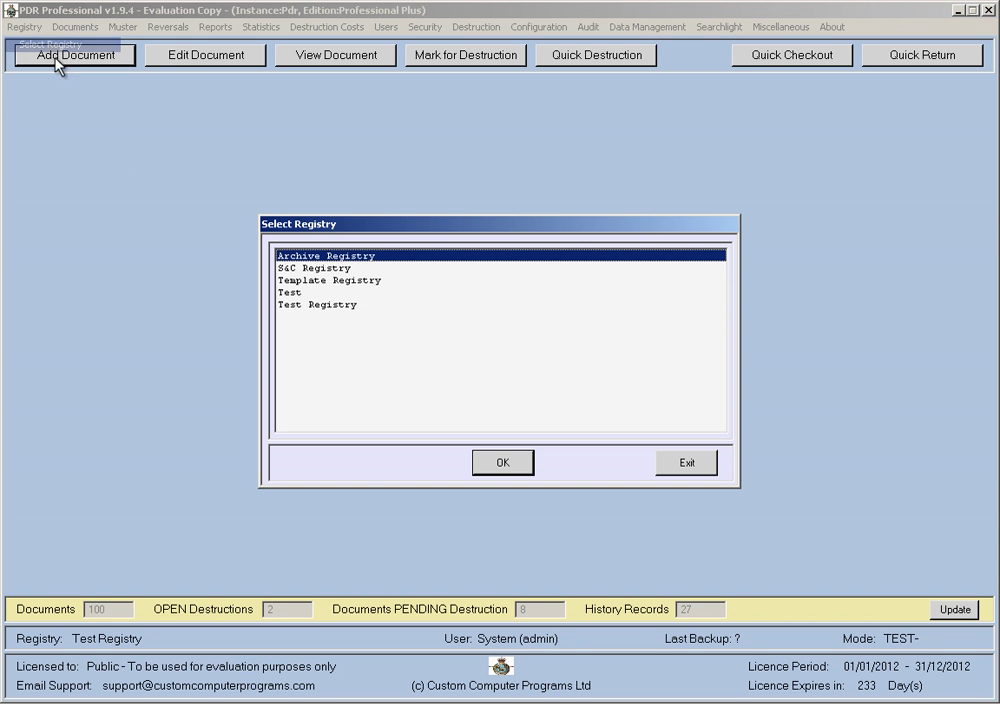
double_click(322, 307)
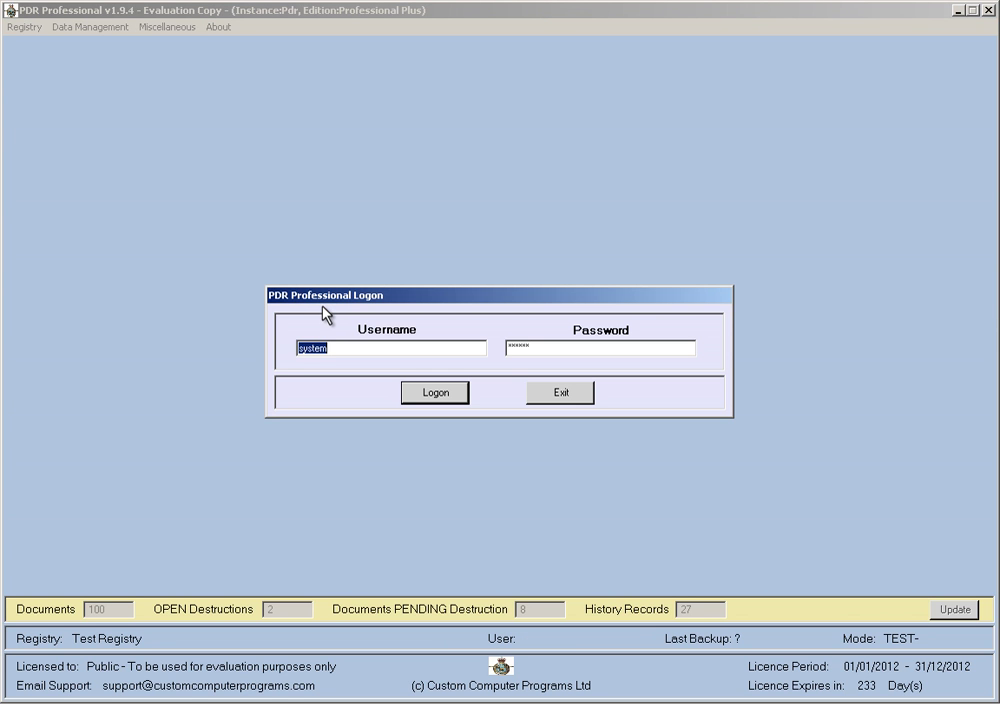
type("smith")
key("Tab")
type("***")
left_click(428, 395)
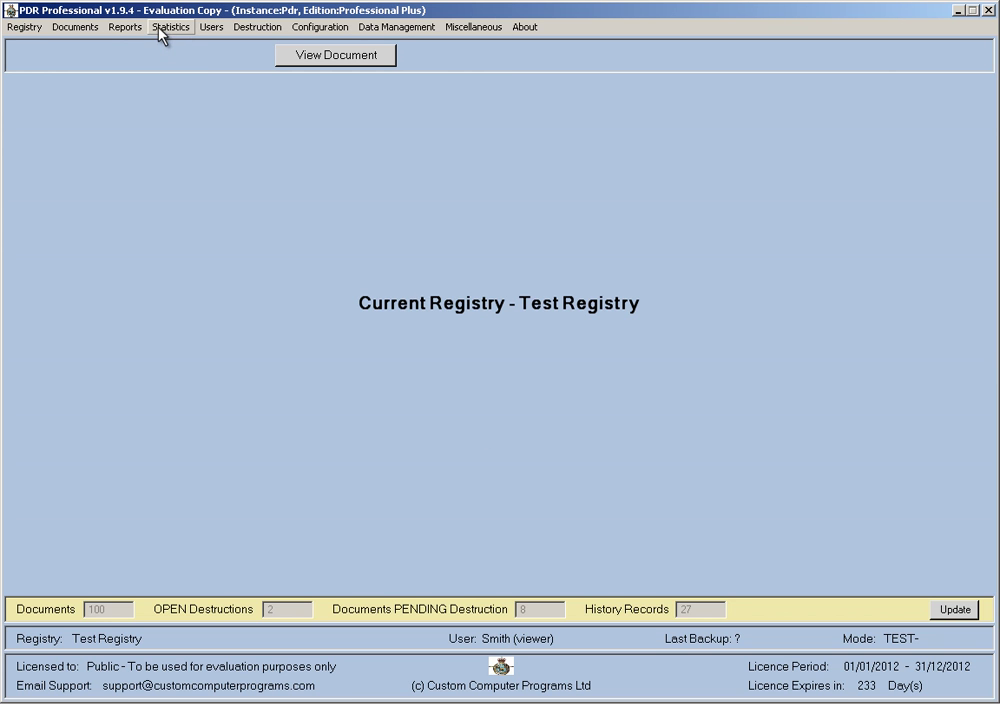
Browse the unfiltered list of all 100 documents, SECRET included, then display the users overview.
left_click(74, 29)
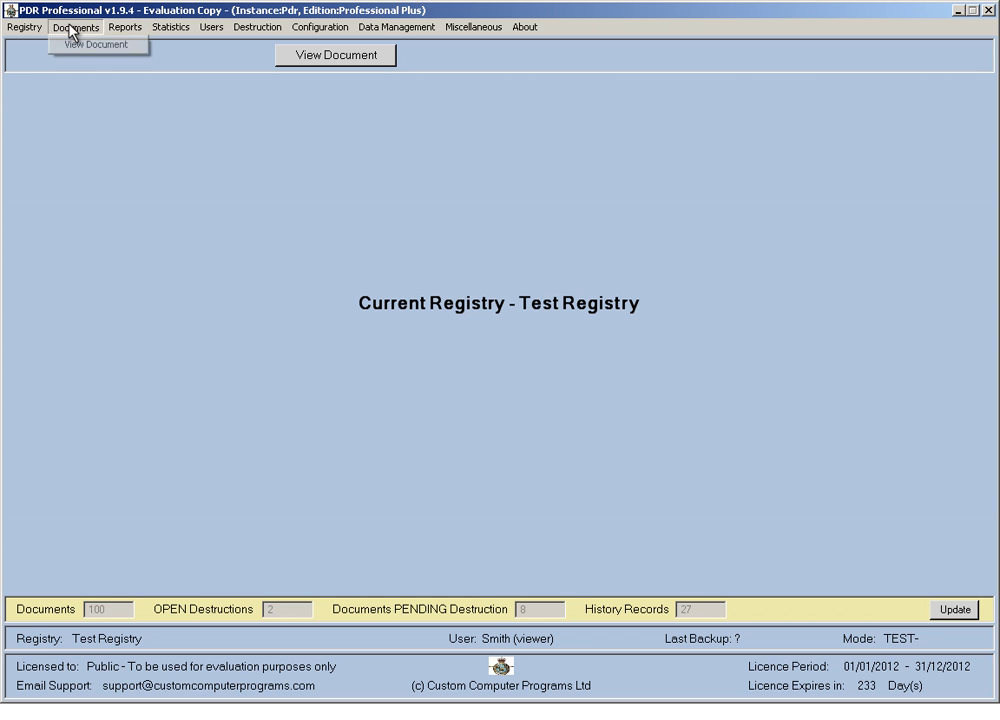
left_click(93, 44)
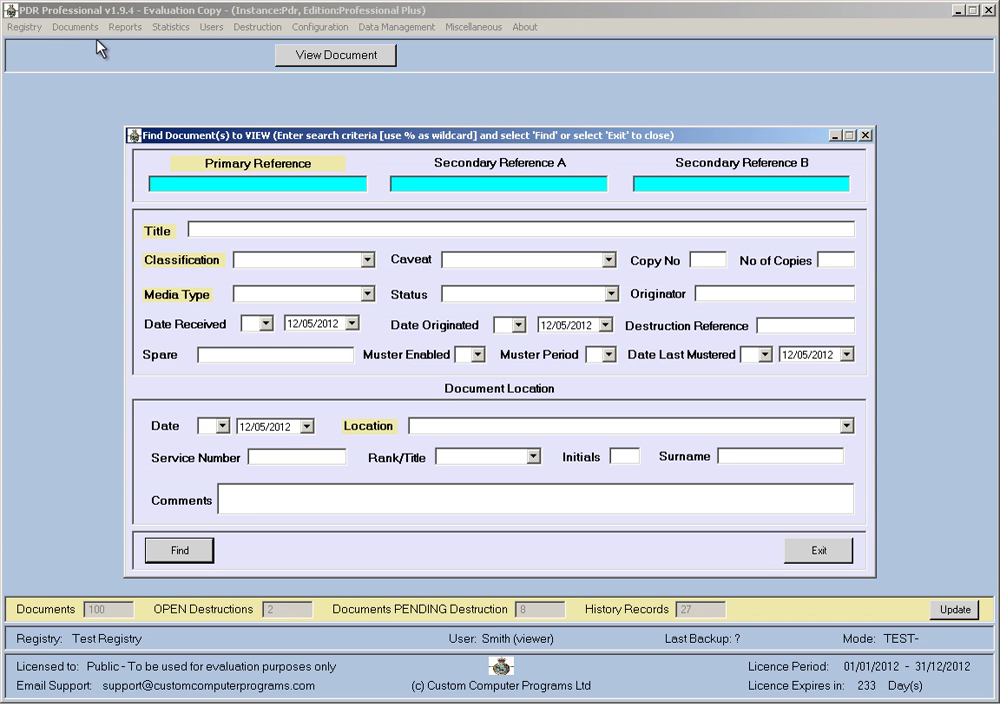
left_click(190, 543)
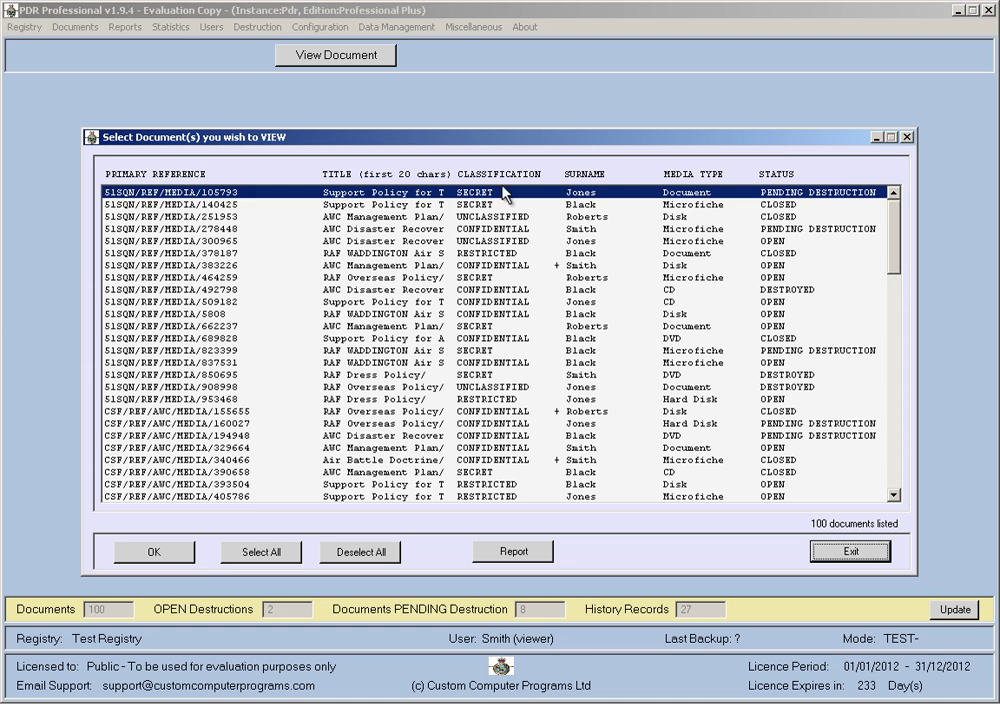
left_click(484, 282)
left_click(488, 205)
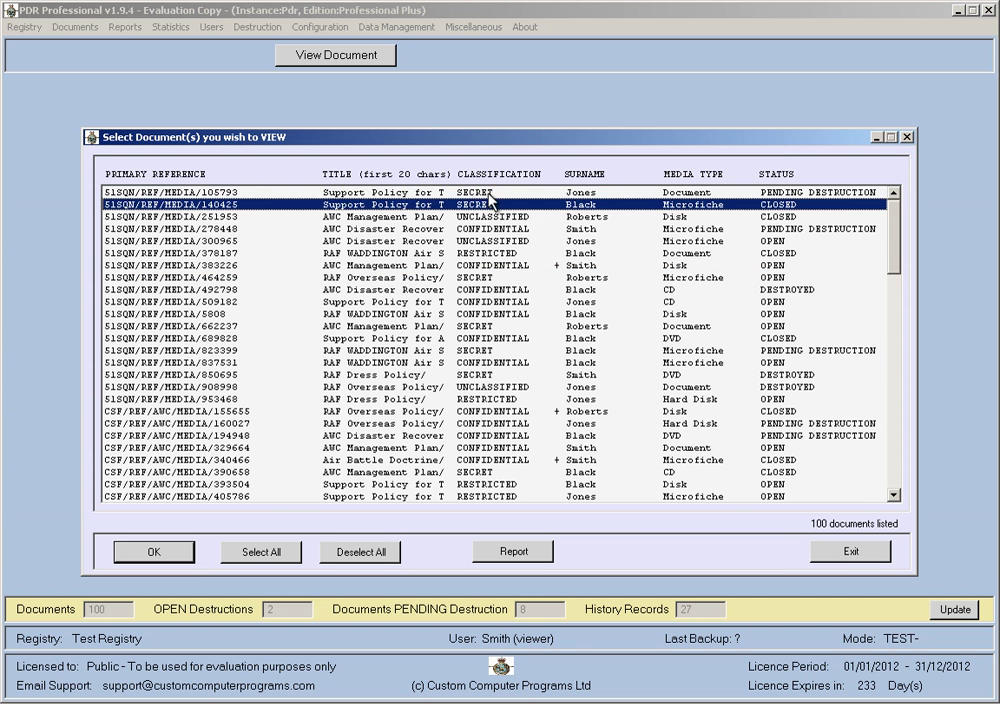
left_click(488, 194)
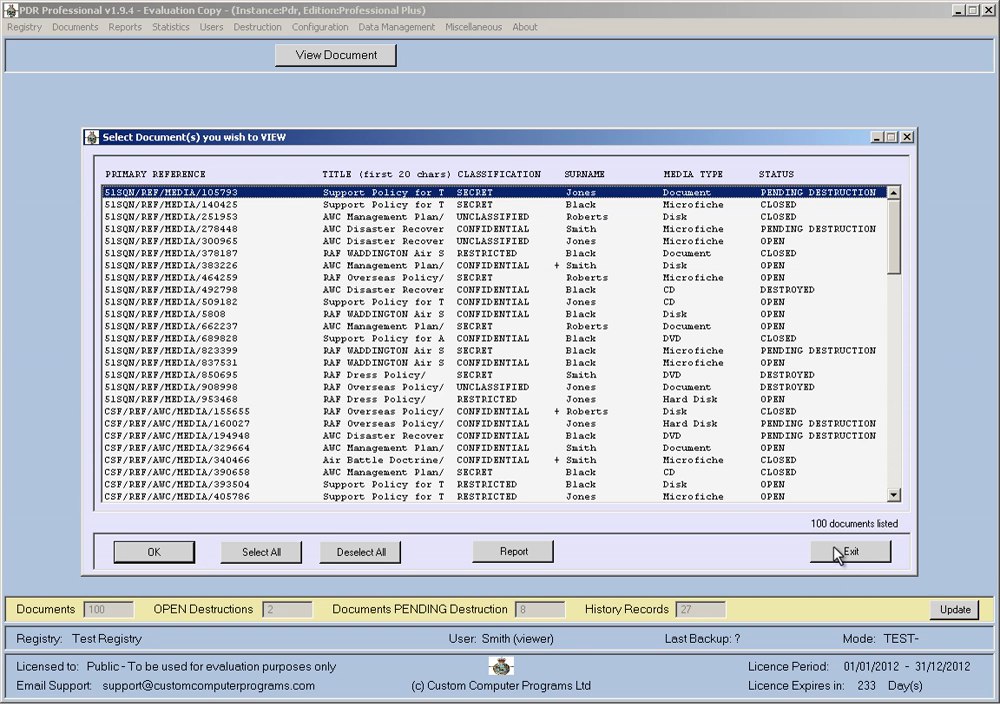
left_click(838, 553)
left_click(826, 556)
left_click(211, 27)
left_click(236, 45)
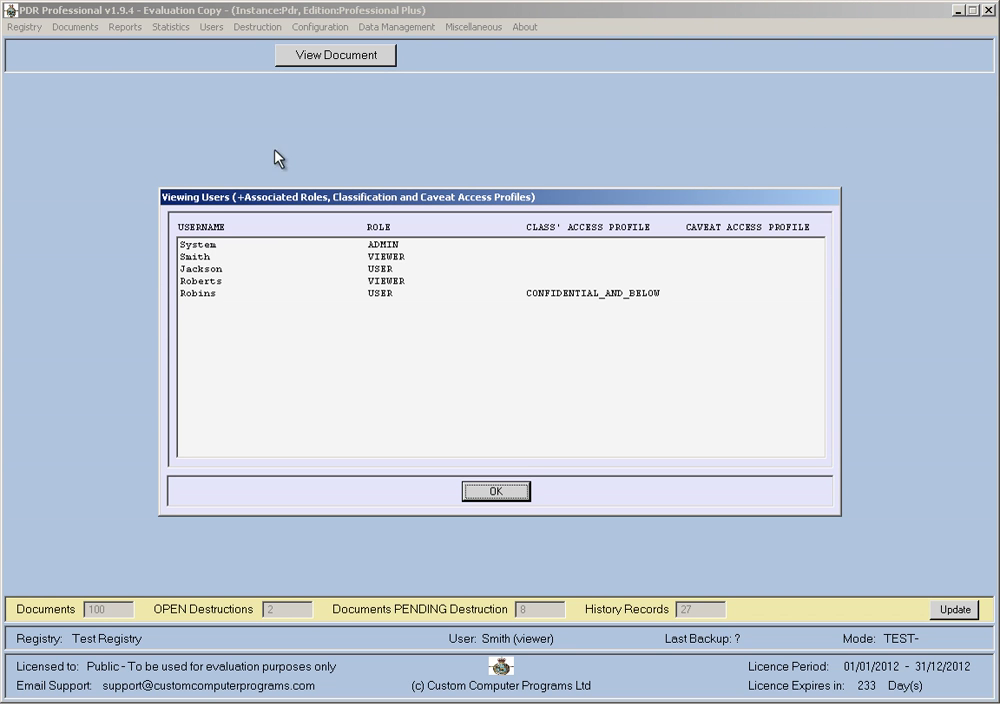
Close the user list and log on to Test Registry as the standard user account.
left_click(201, 295)
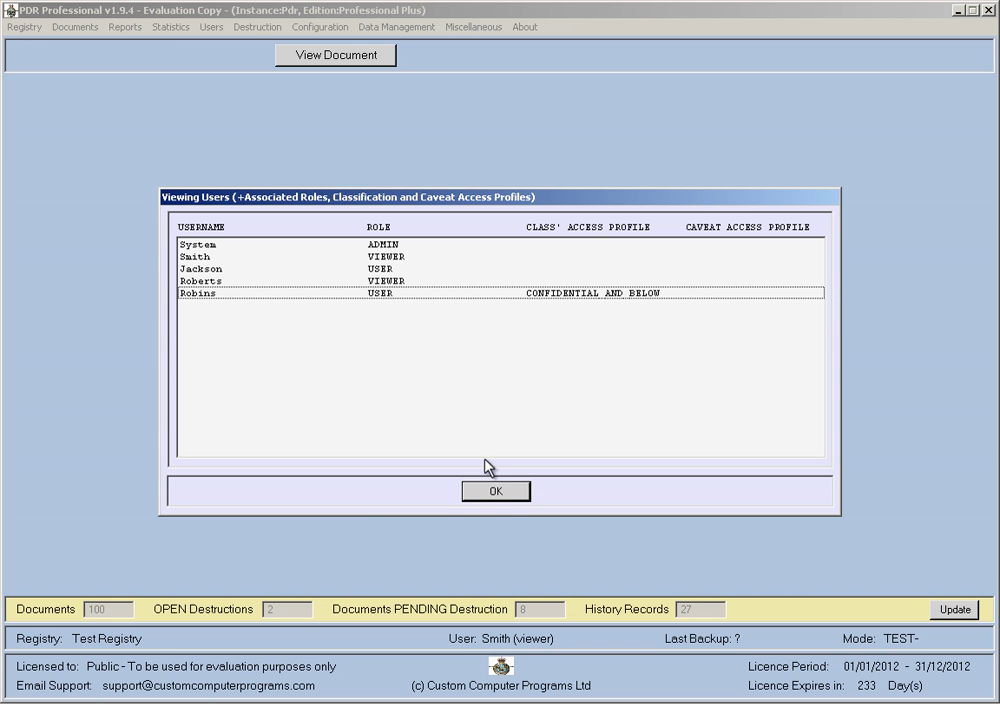
left_click(502, 494)
left_click(24, 27)
left_click(41, 38)
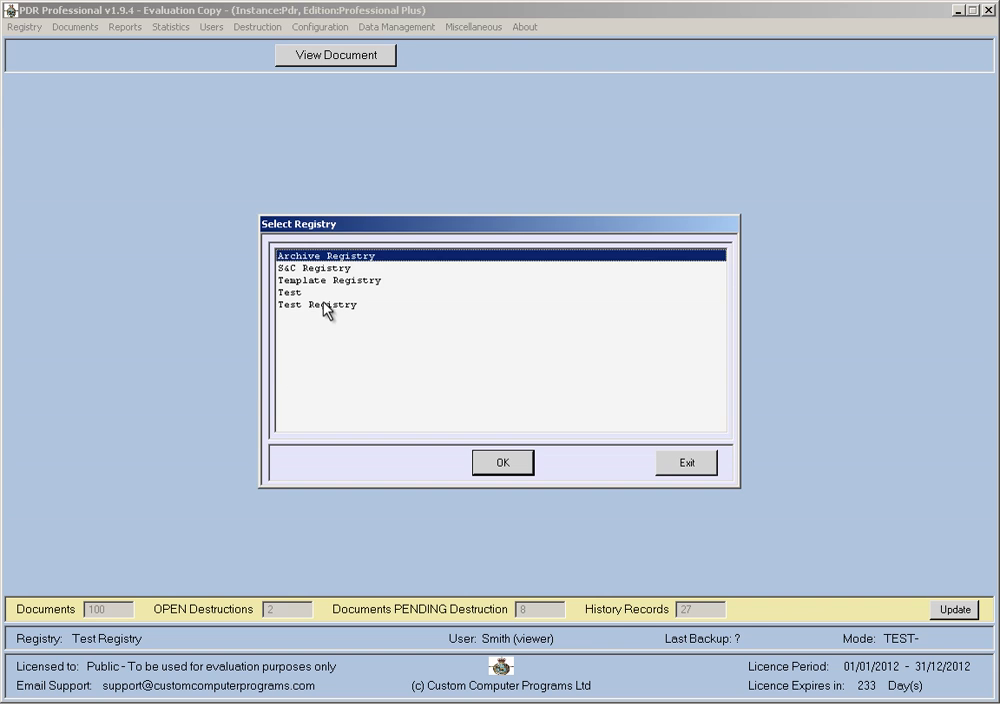
double_click(322, 305)
key("Tab")
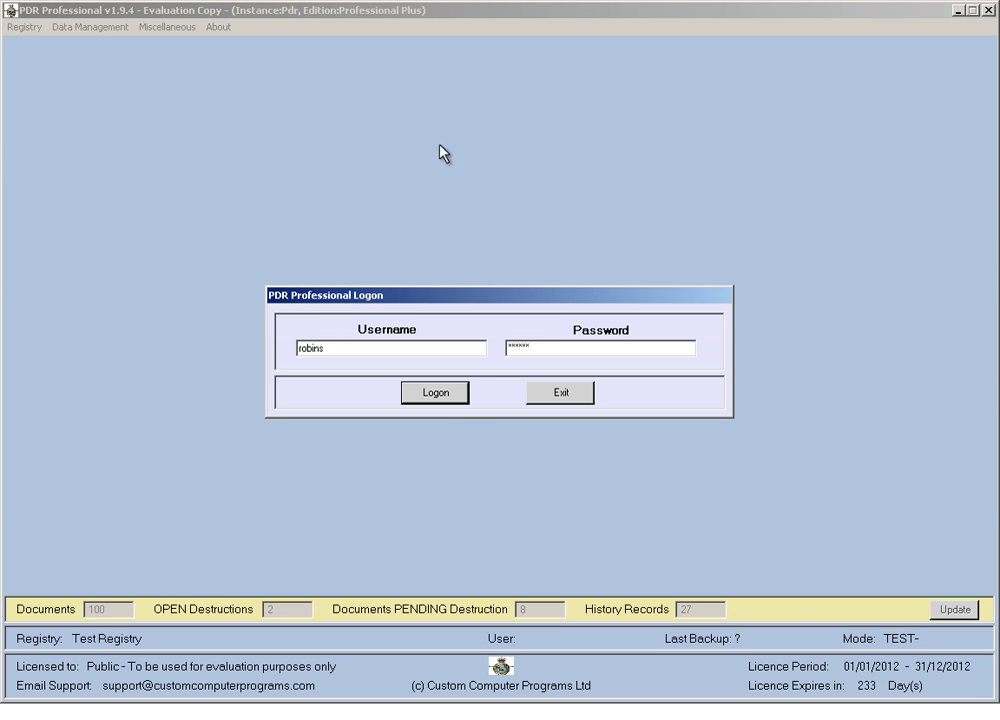
left_click(456, 400)
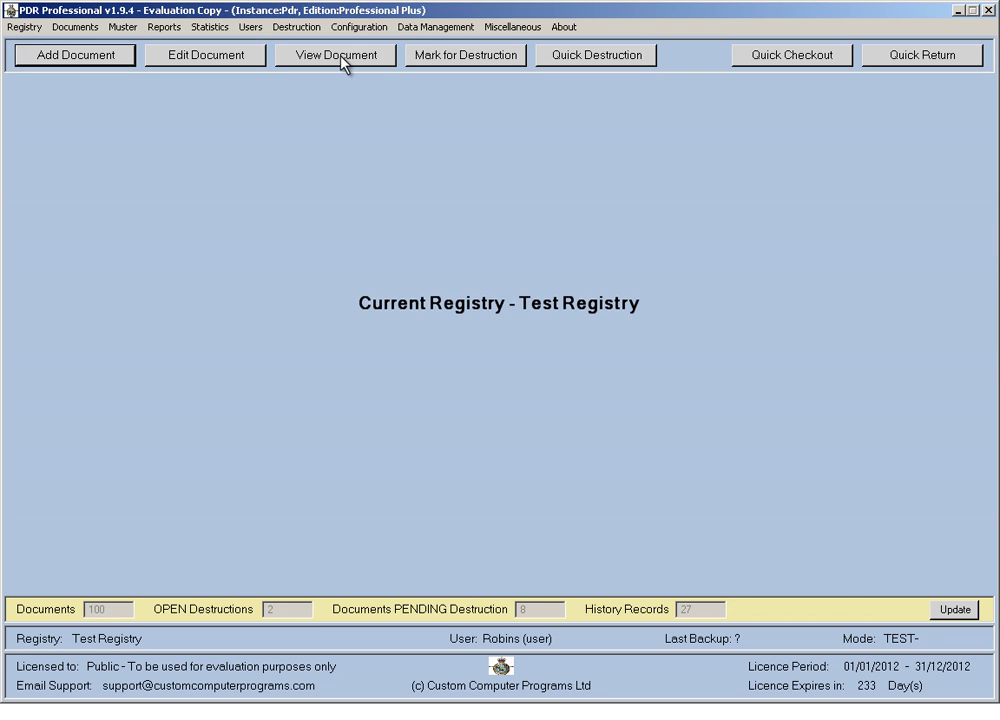
List all 100 documents as the standard user, browsing SECRET and CSF/REF/AWC/MEDIA/390658 rows, then close.
left_click(355, 52)
left_click(185, 556)
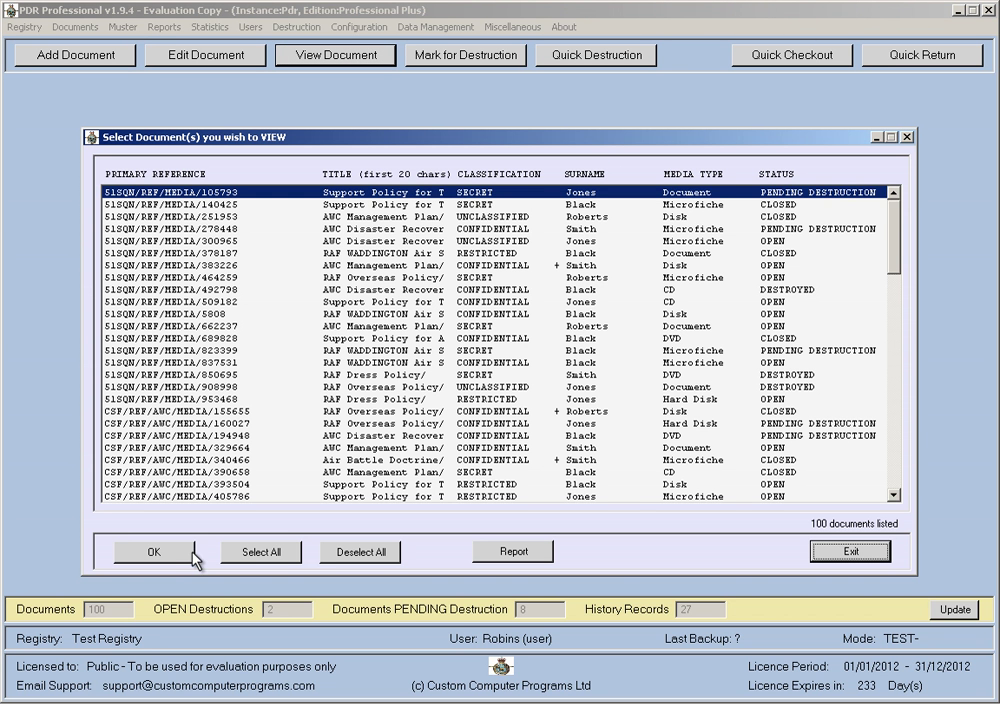
left_click(490, 326)
left_click(480, 279)
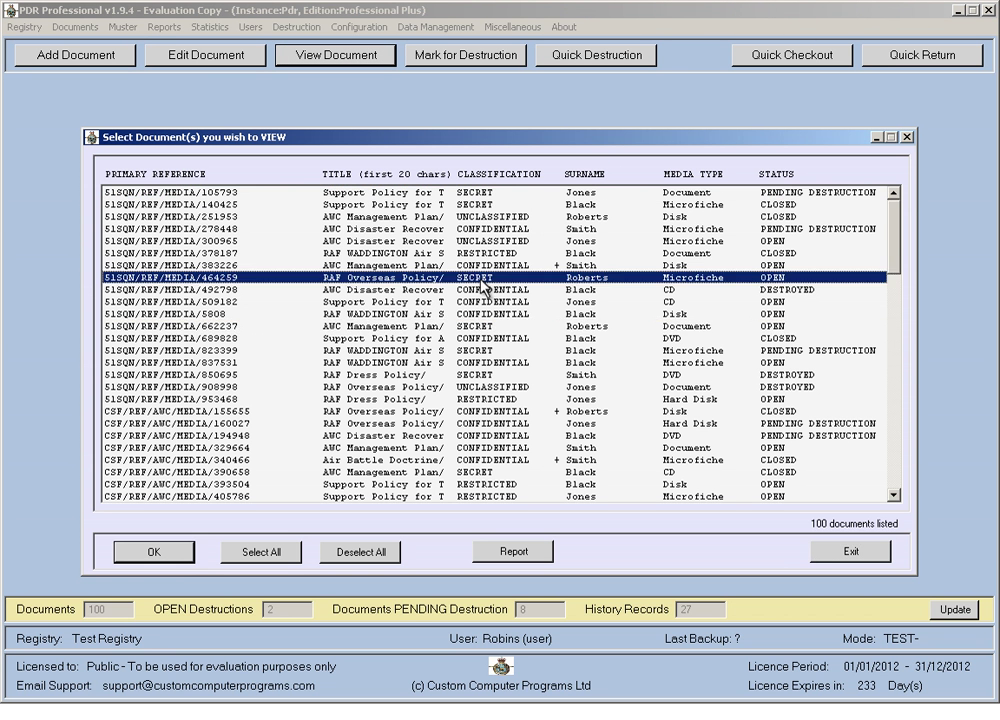
left_click(482, 193)
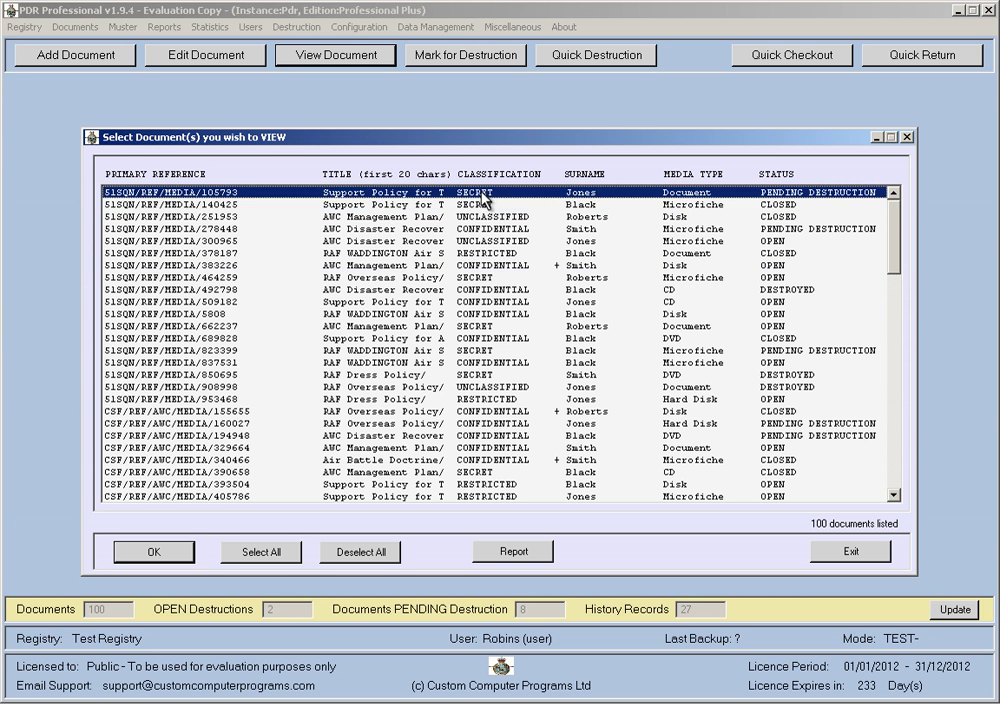
left_click(482, 375)
left_click(486, 472)
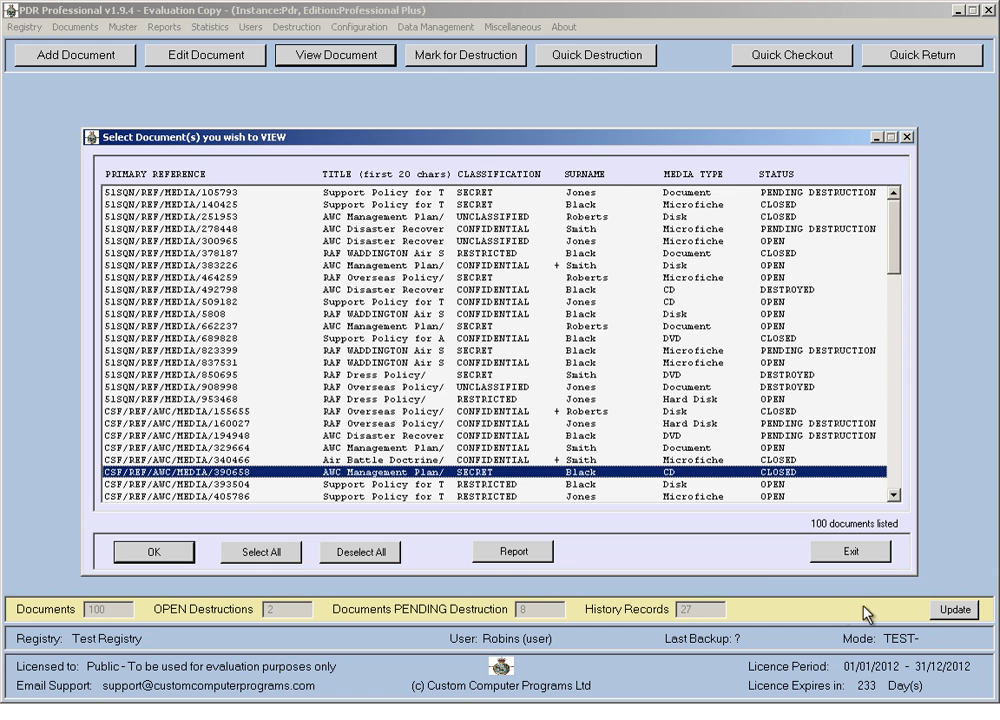
left_click(821, 556)
left_click(820, 556)
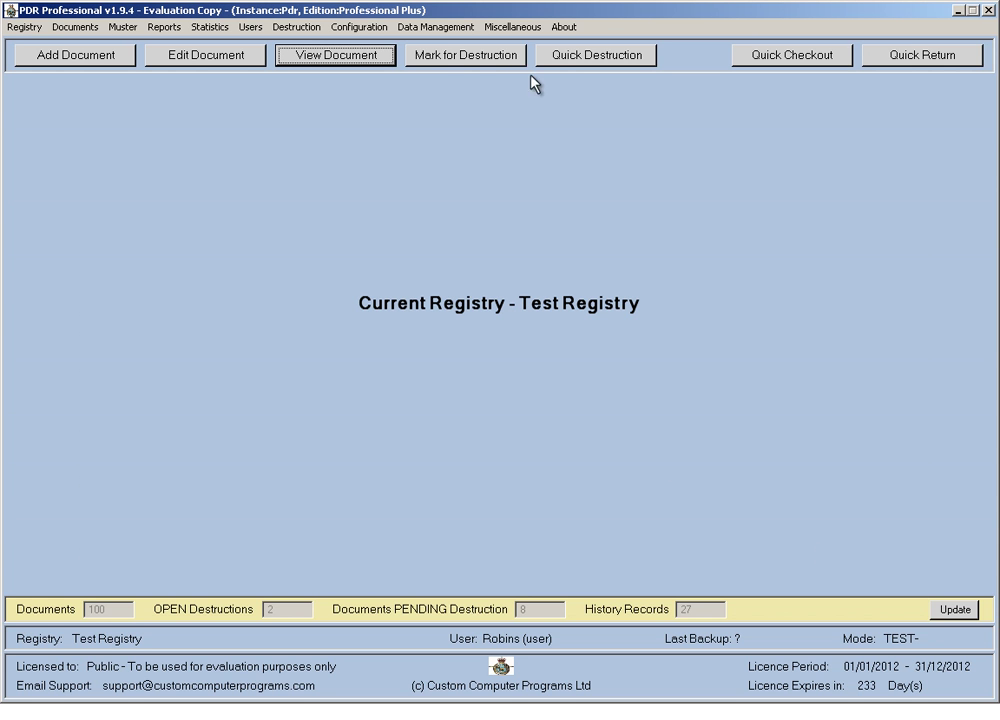
left_click(360, 27)
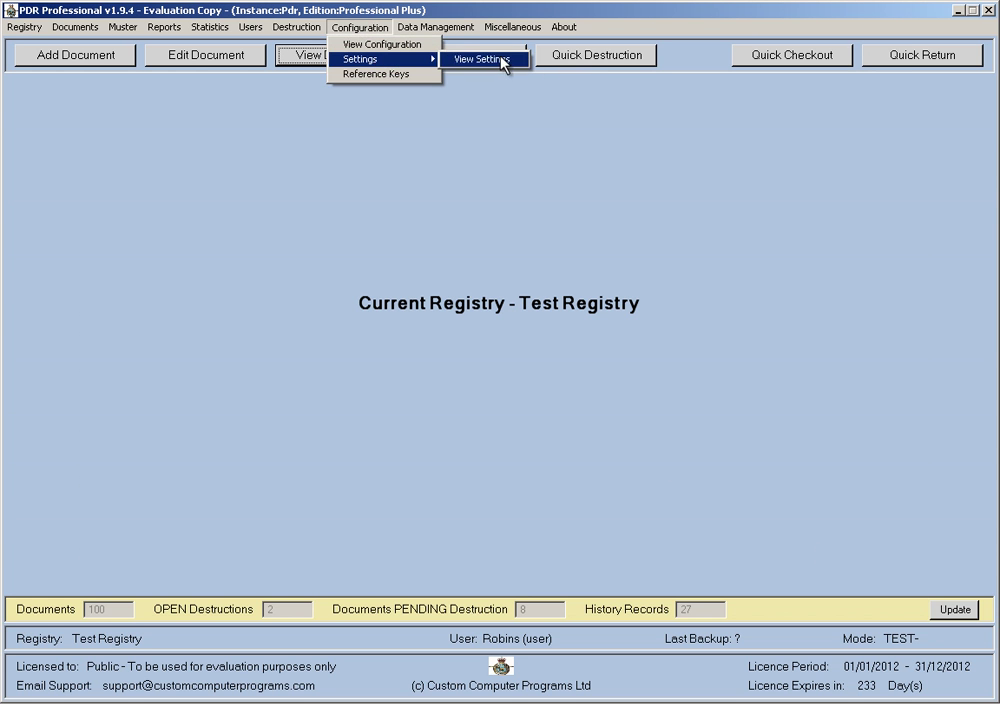
Check the current settings read-only, then log back on to Test Registry as administrator.
left_click(490, 60)
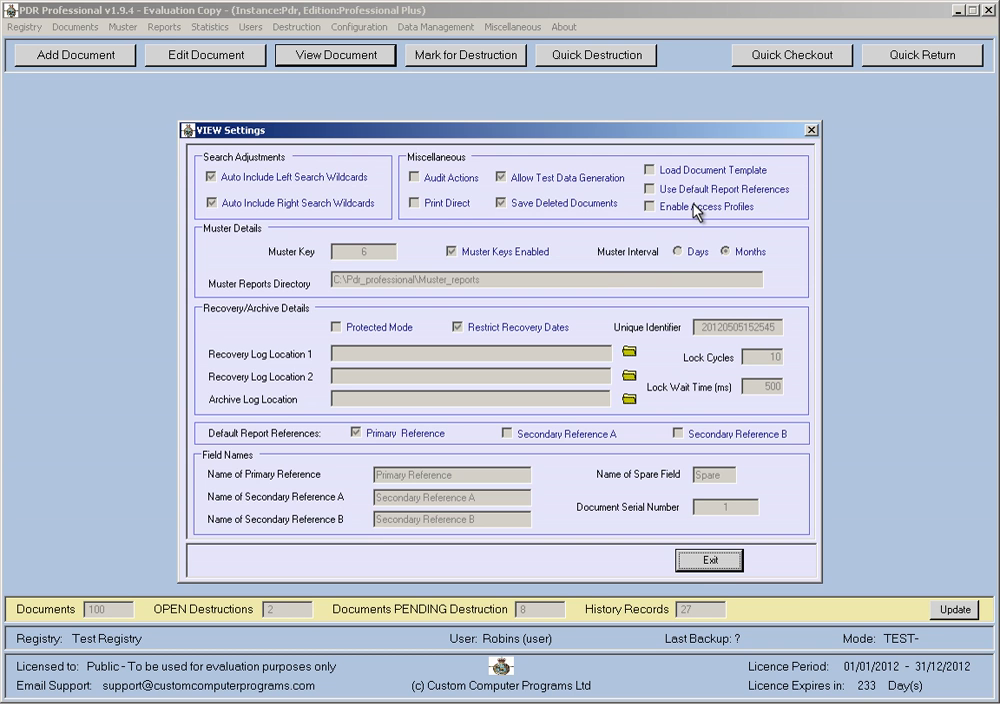
left_click(709, 560)
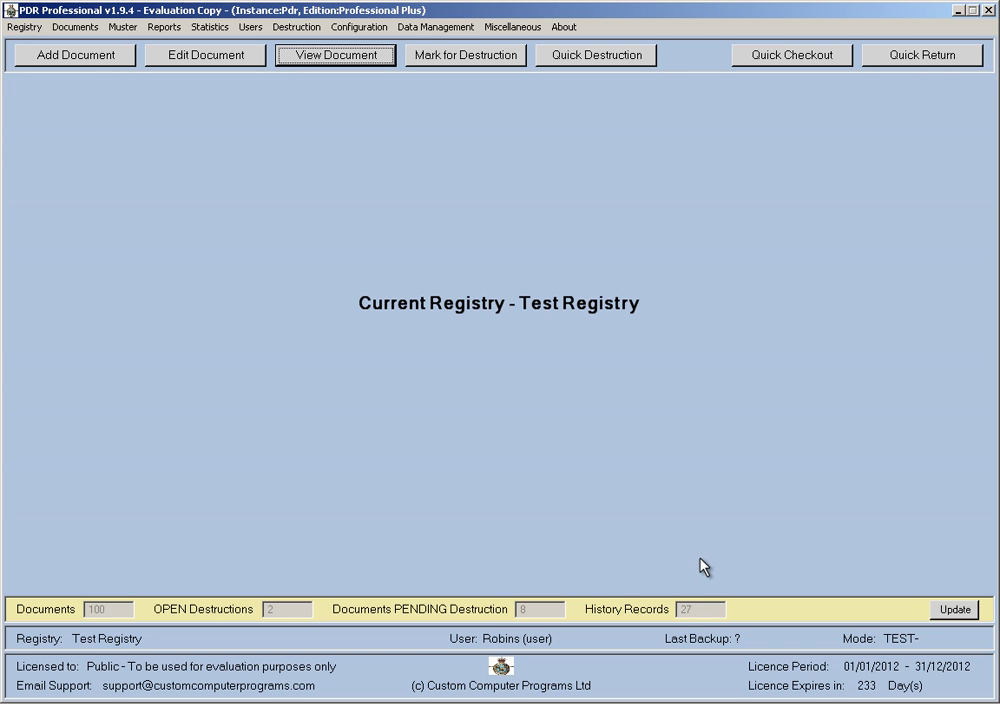
left_click(25, 27)
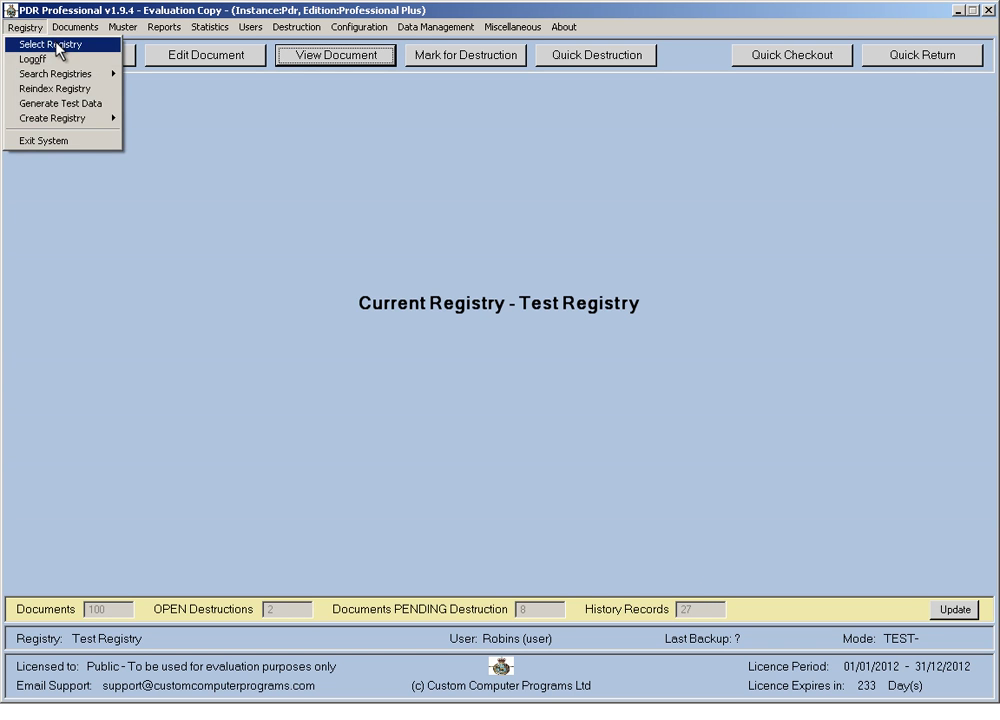
left_click(28, 40)
left_click(328, 304)
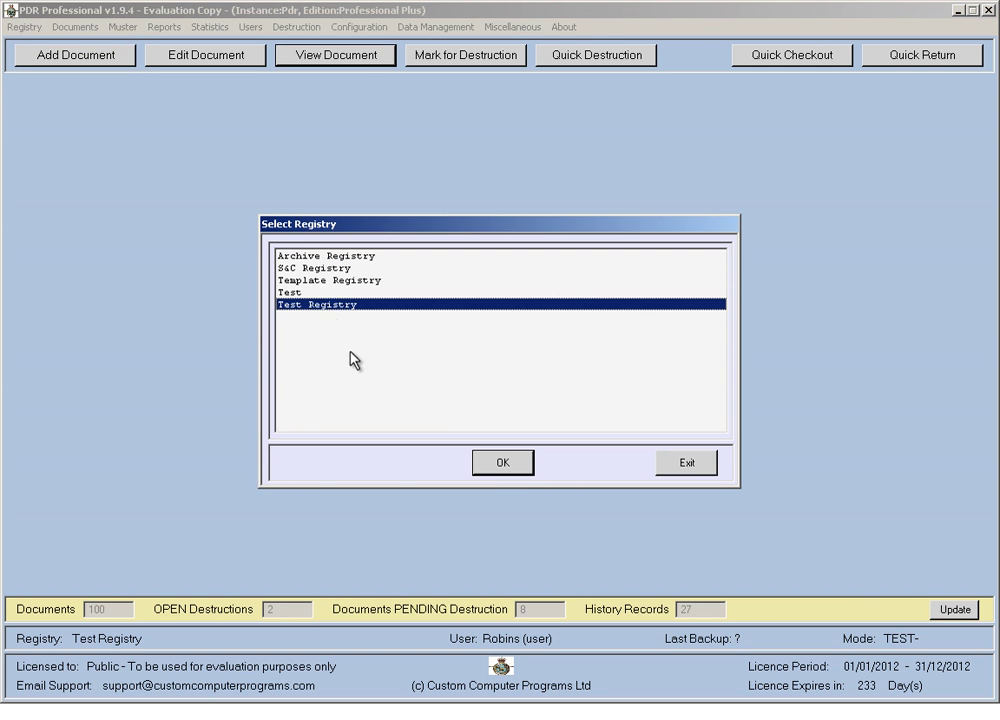
double_click(345, 305)
left_click(432, 398)
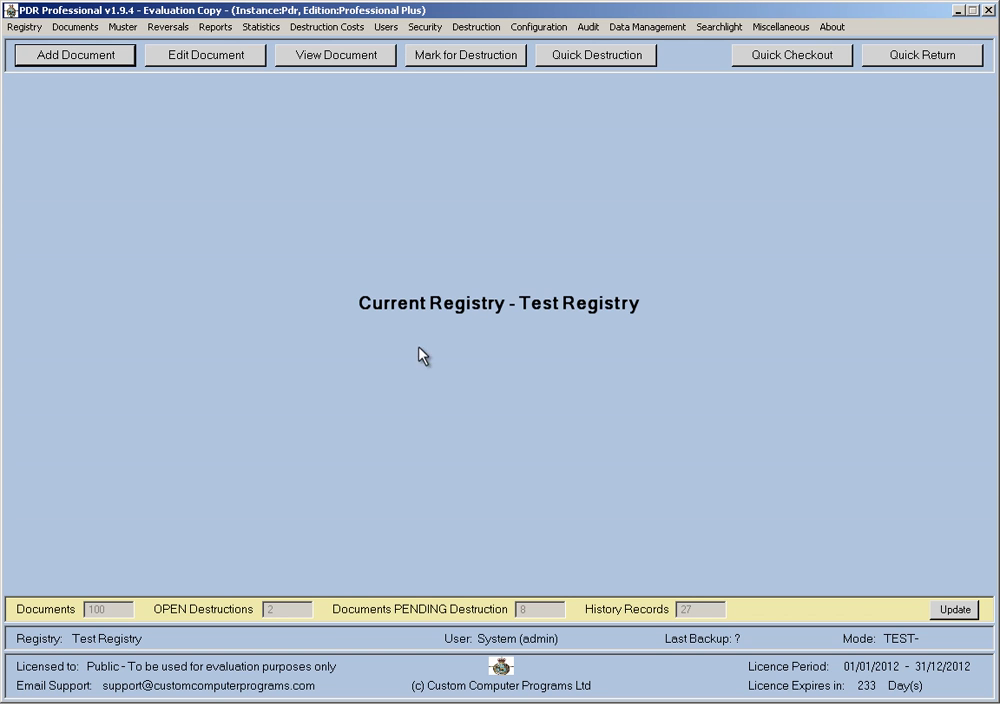
Assign the UK EYES ONLY key to caveat profile CAVEAT_AP1 and save it.
left_click(431, 29)
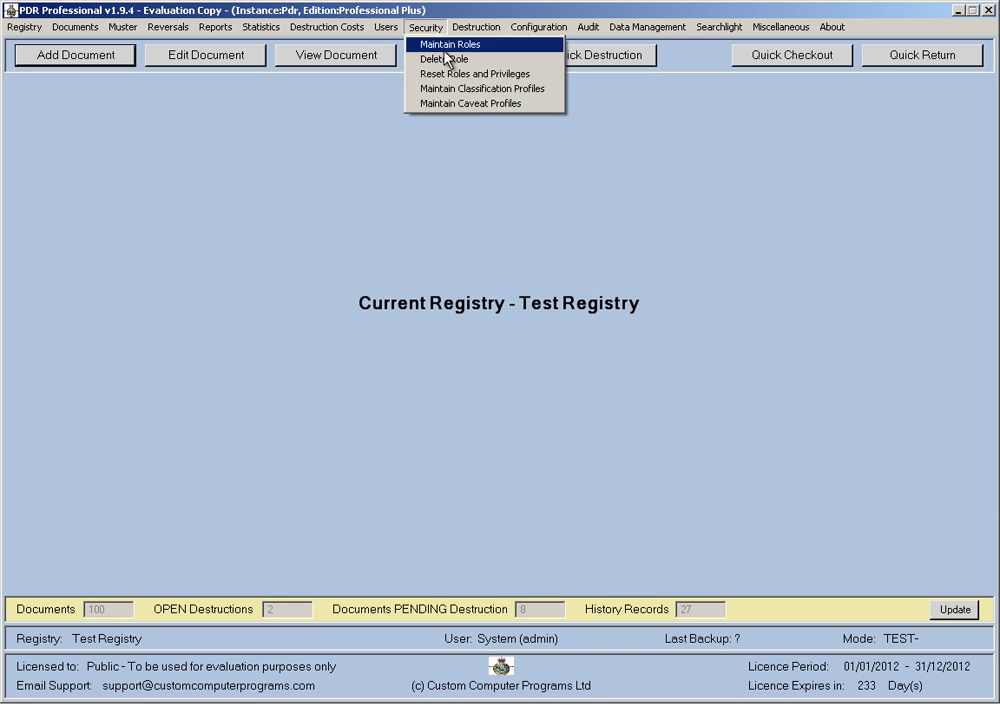
left_click(497, 105)
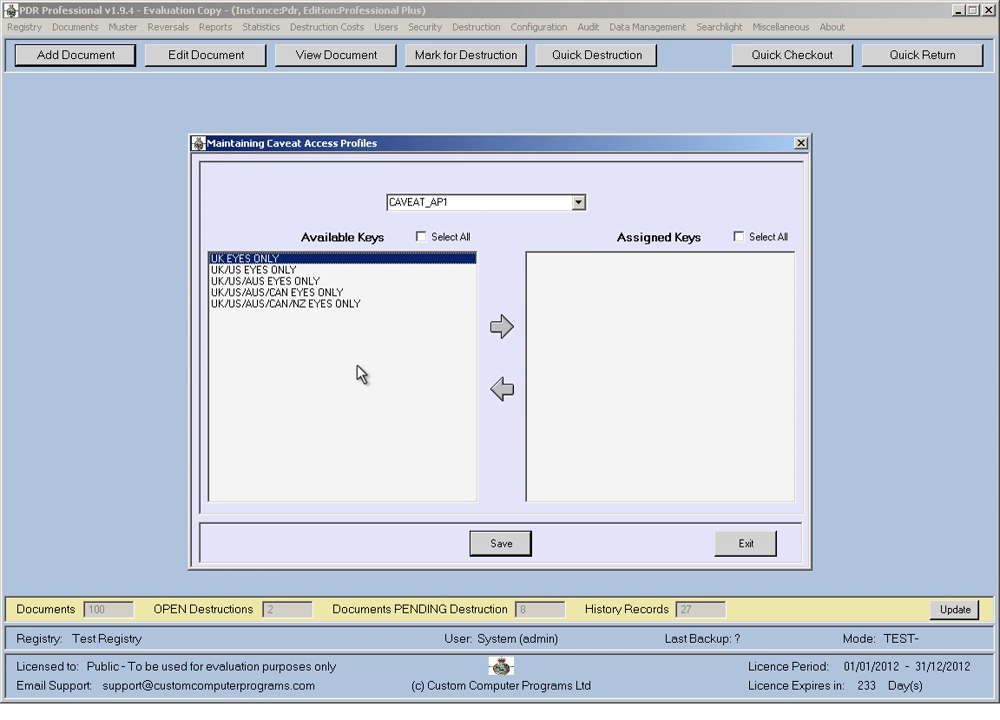
left_click(578, 202)
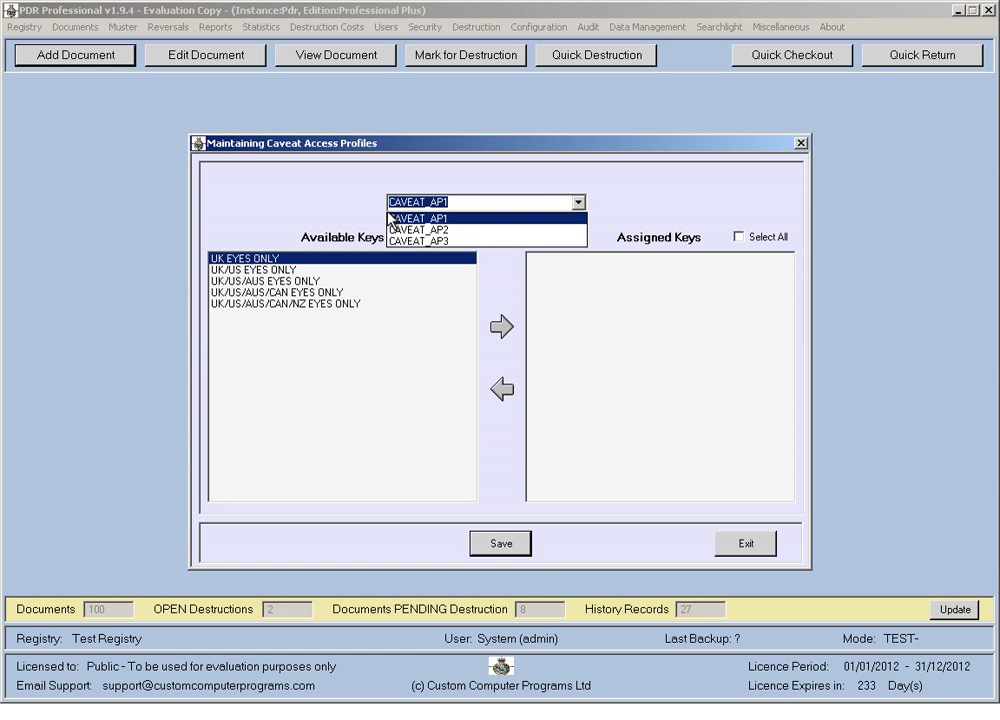
left_click(479, 231)
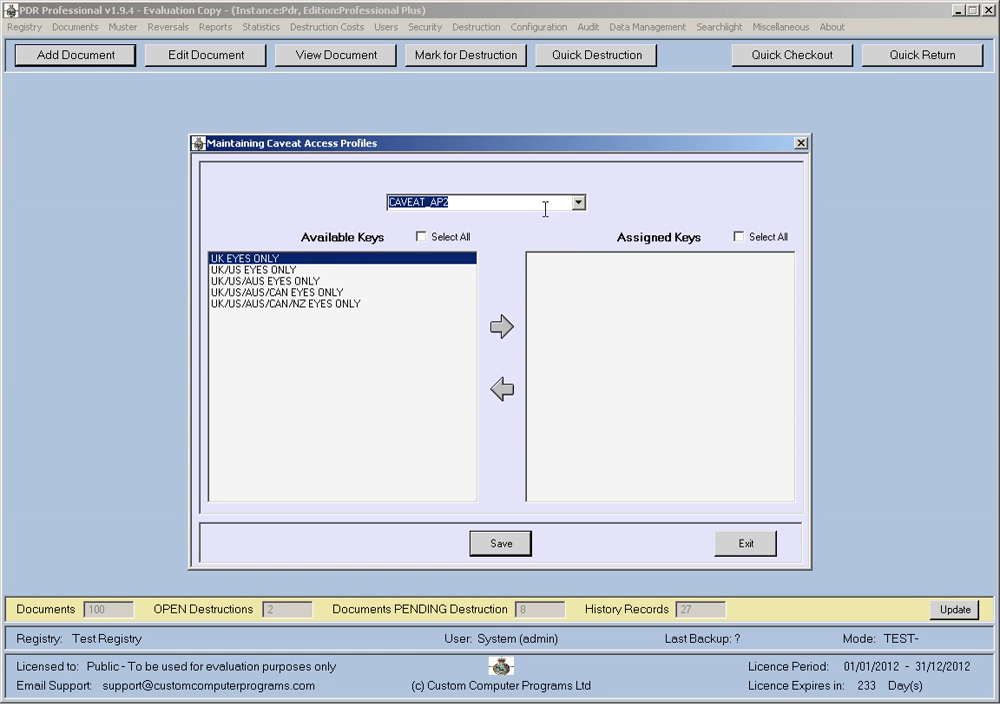
left_click(579, 203)
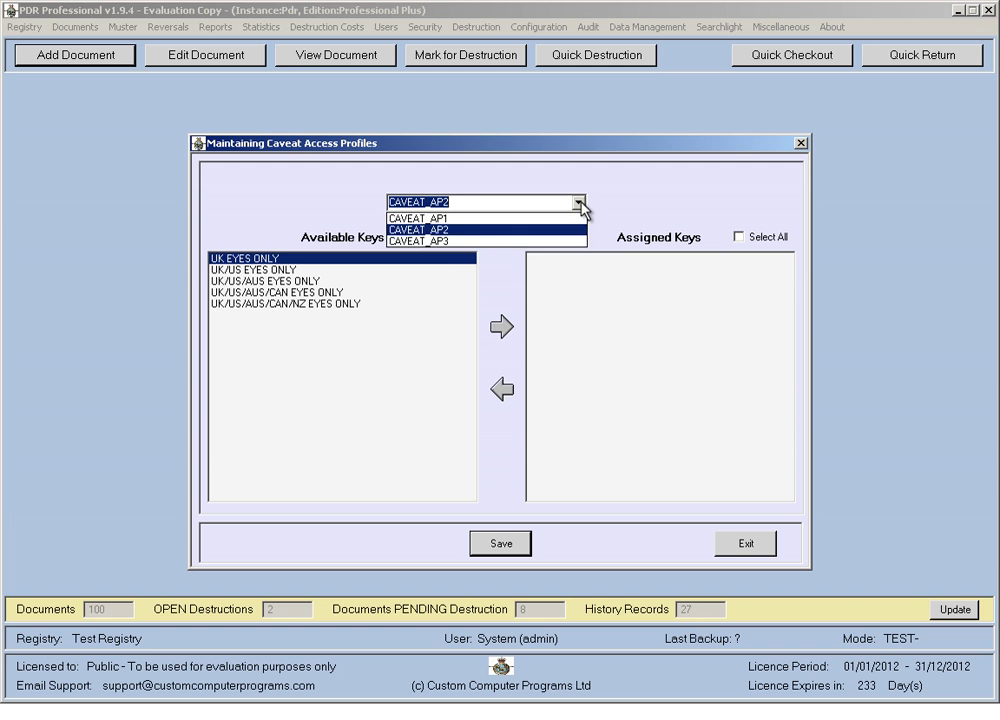
left_click(440, 215)
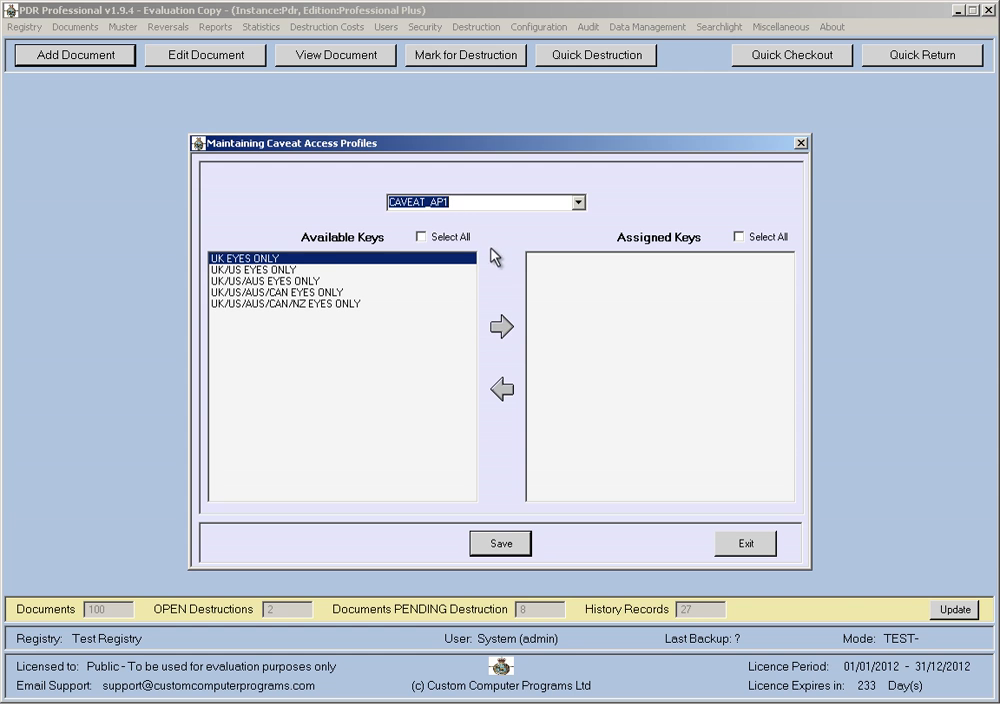
left_click(503, 329)
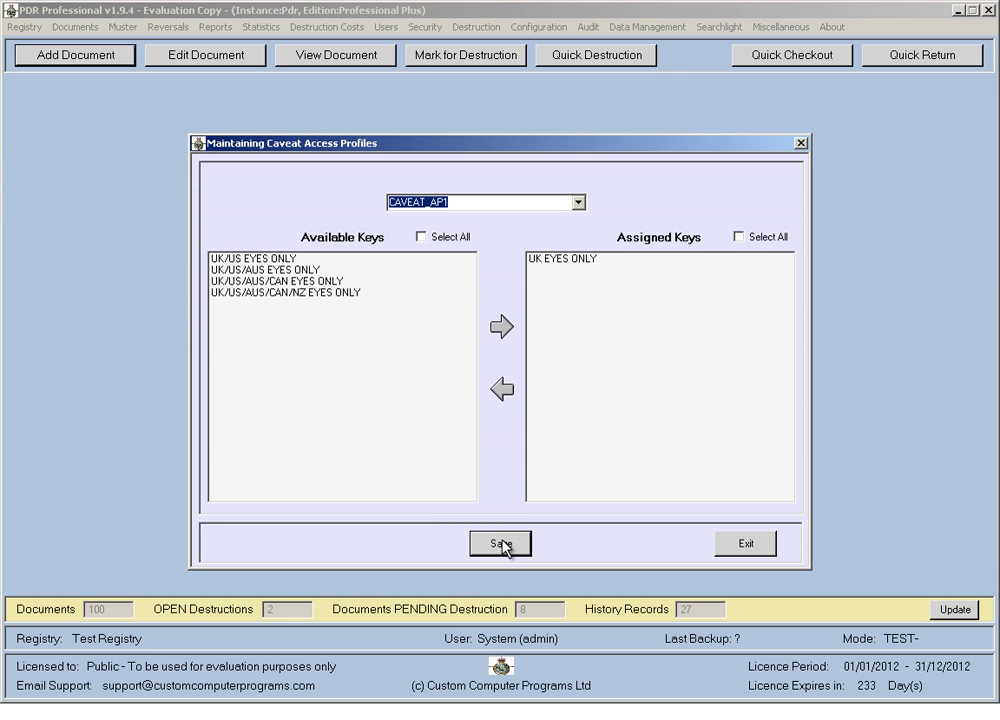
left_click(503, 543)
left_click(508, 396)
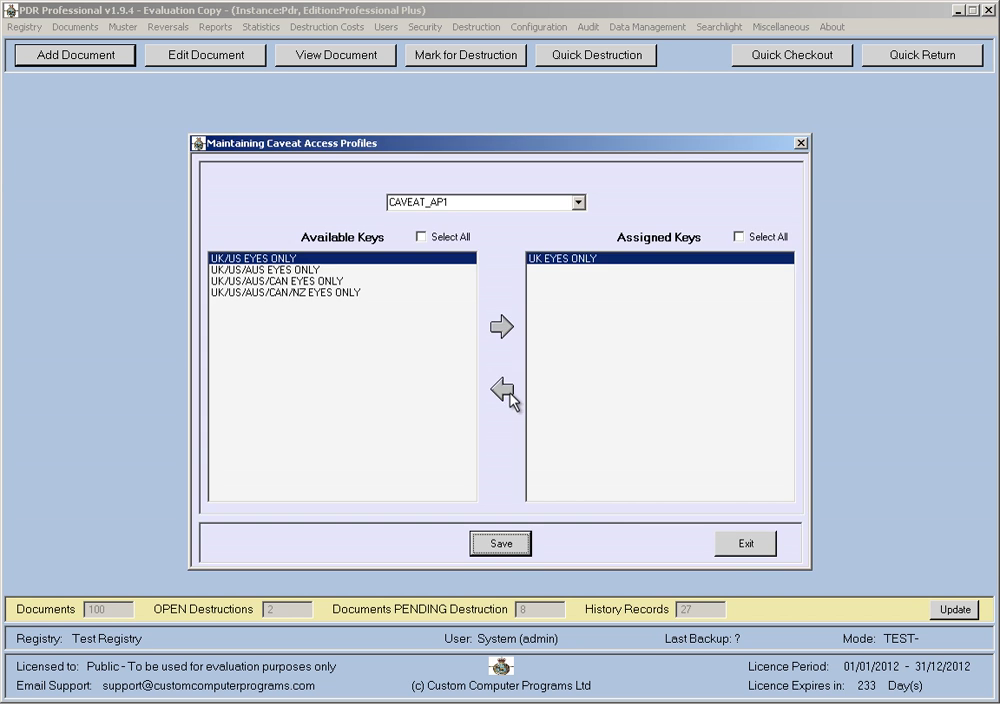
left_click(746, 546)
Review the user list and access profiles, singling out the restricted user's row.
left_click(386, 27)
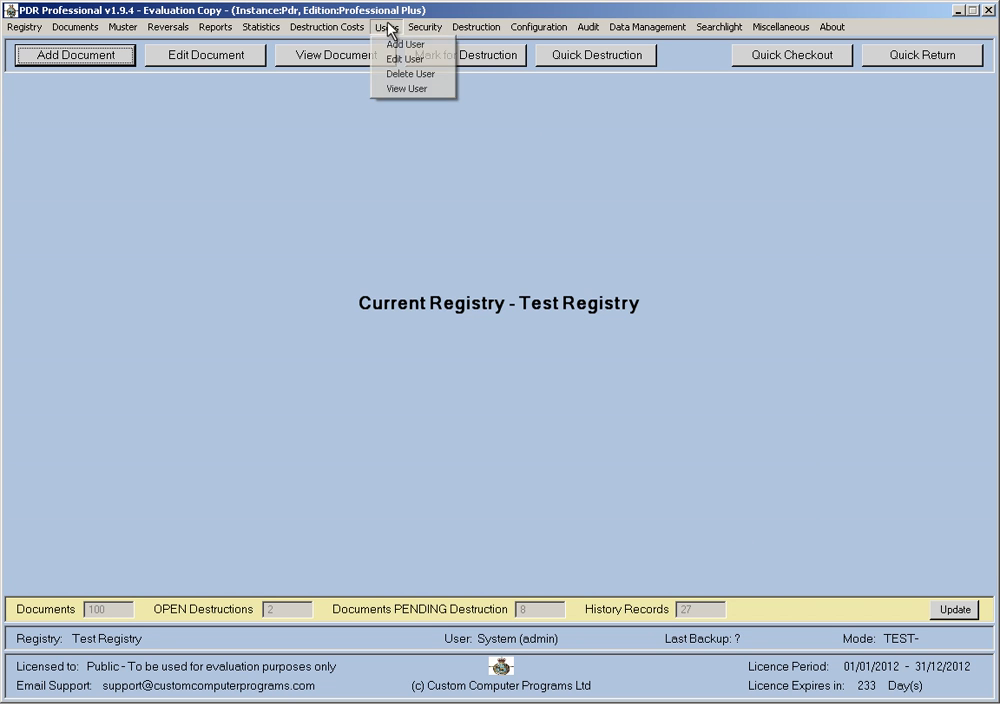
left_click(412, 90)
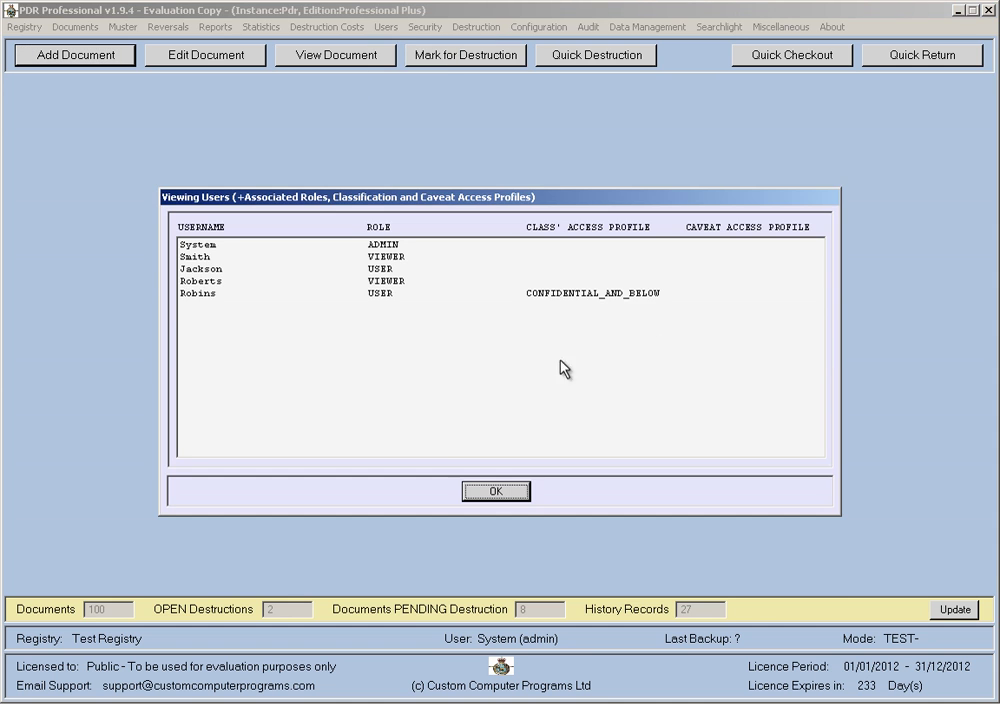
left_click(384, 292)
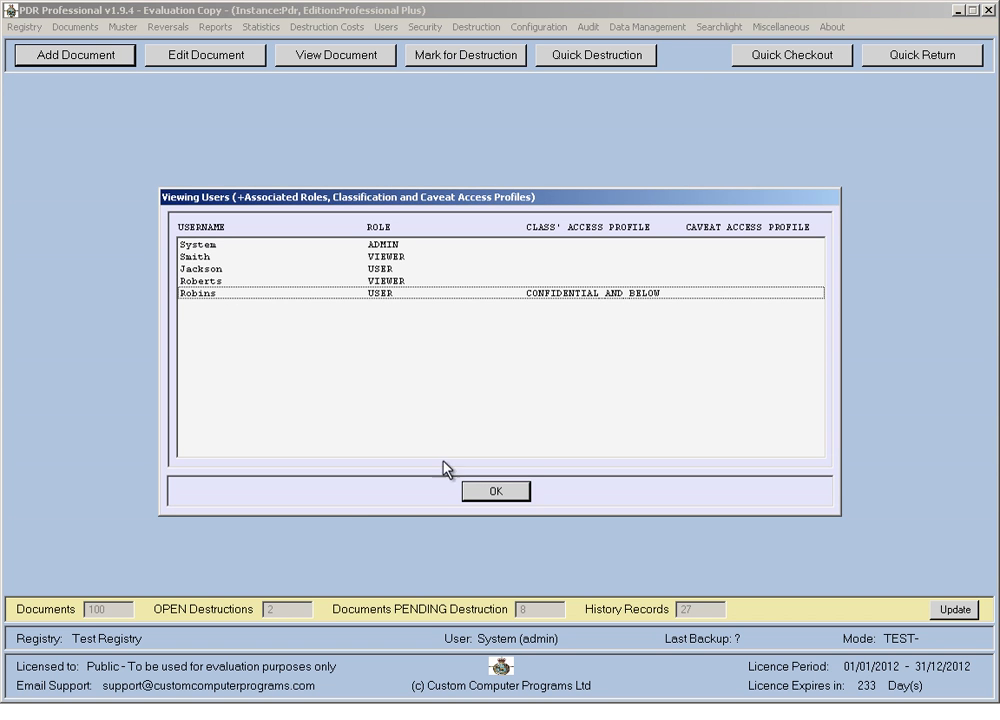
left_click(495, 491)
Set the restricted user's caveat access profile to CAVEAT_AP1, update, and verify the change.
left_click(387, 27)
left_click(395, 59)
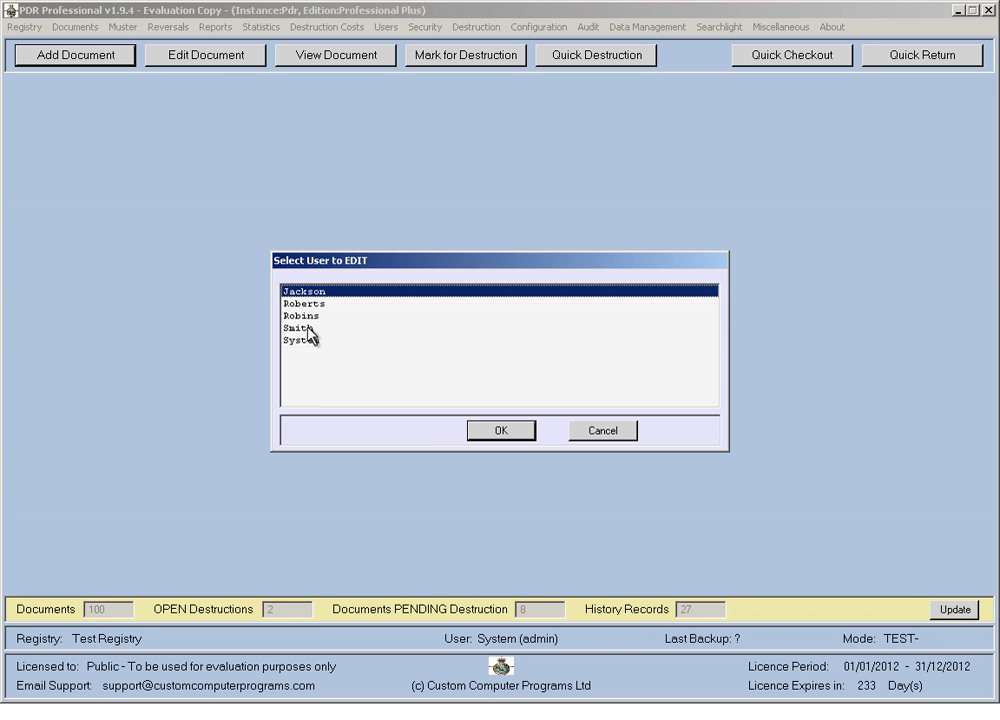
double_click(306, 316)
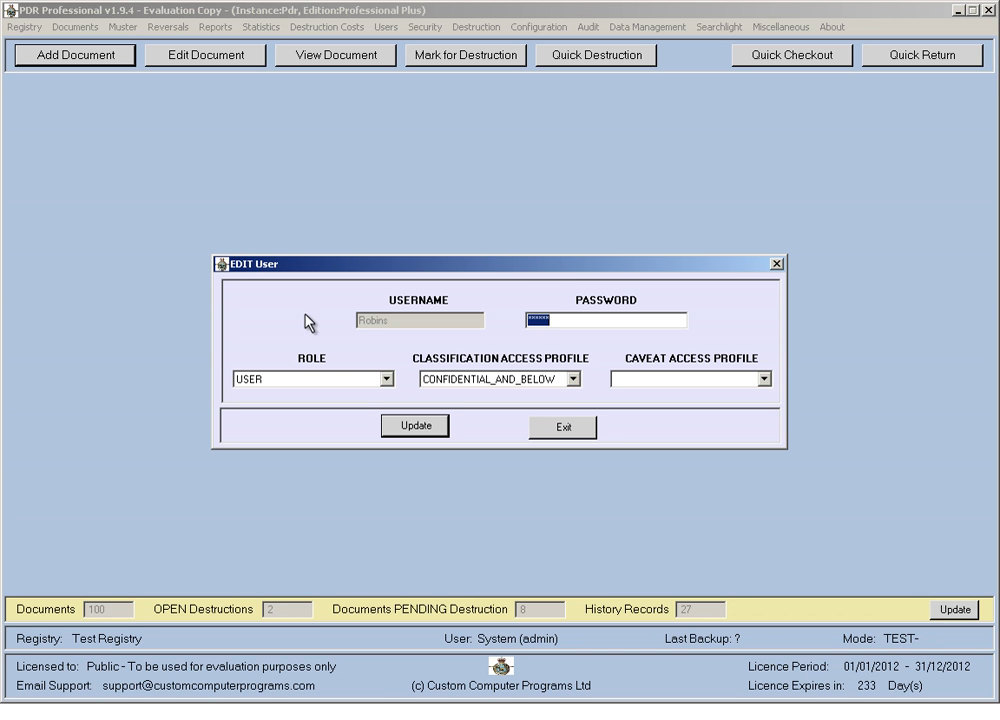
left_click(764, 379)
left_click(668, 407)
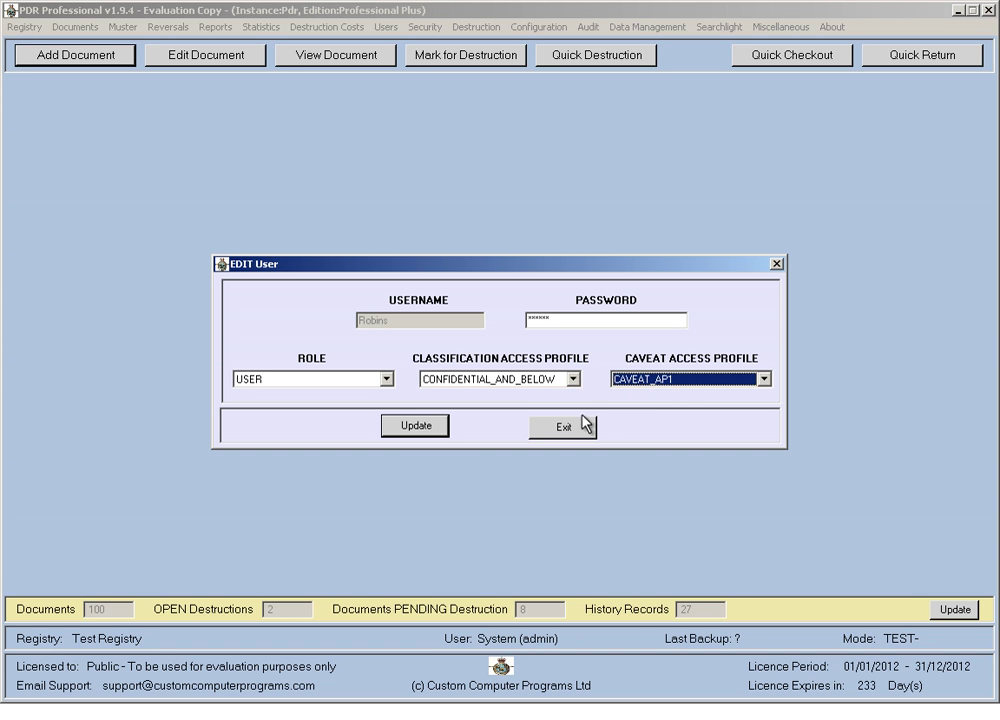
left_click(416, 426)
left_click(507, 391)
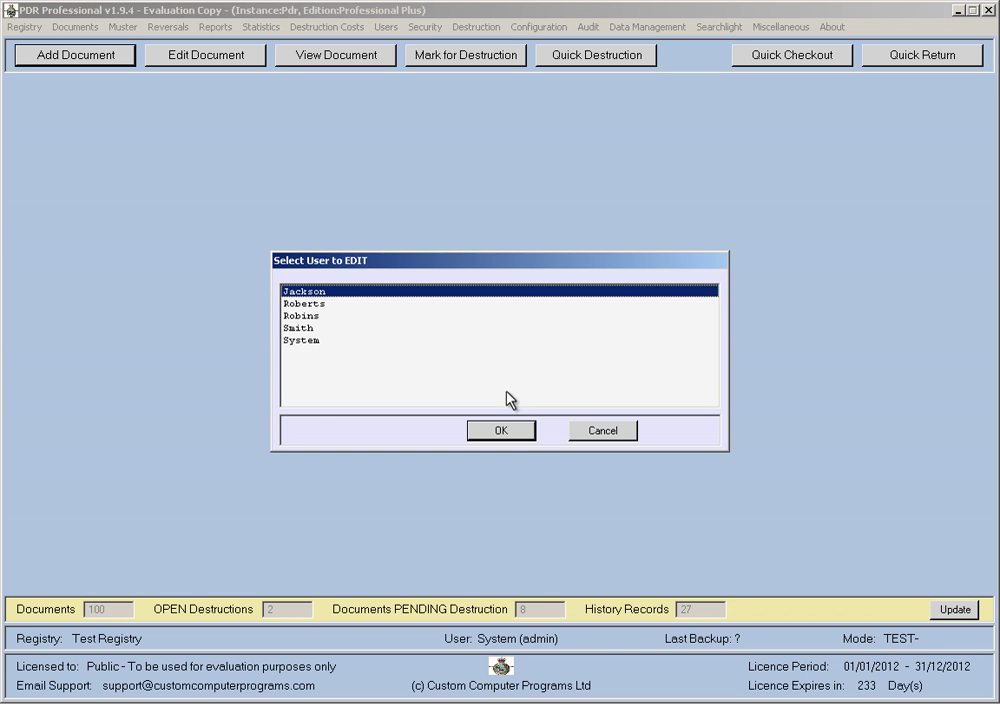
double_click(380, 316)
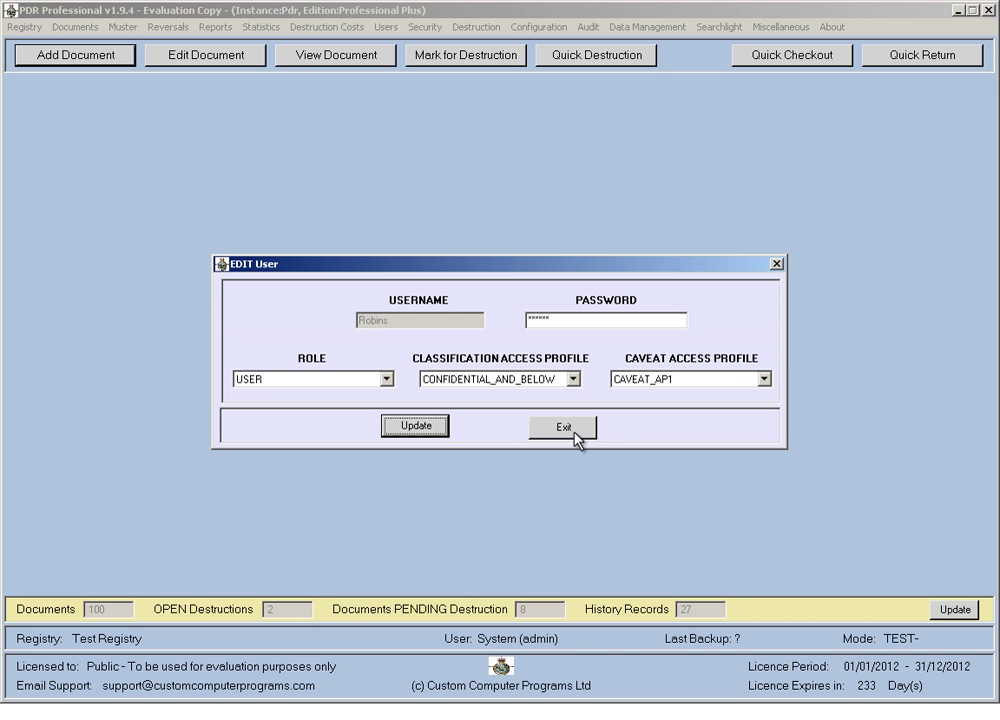
left_click(574, 430)
left_click(599, 432)
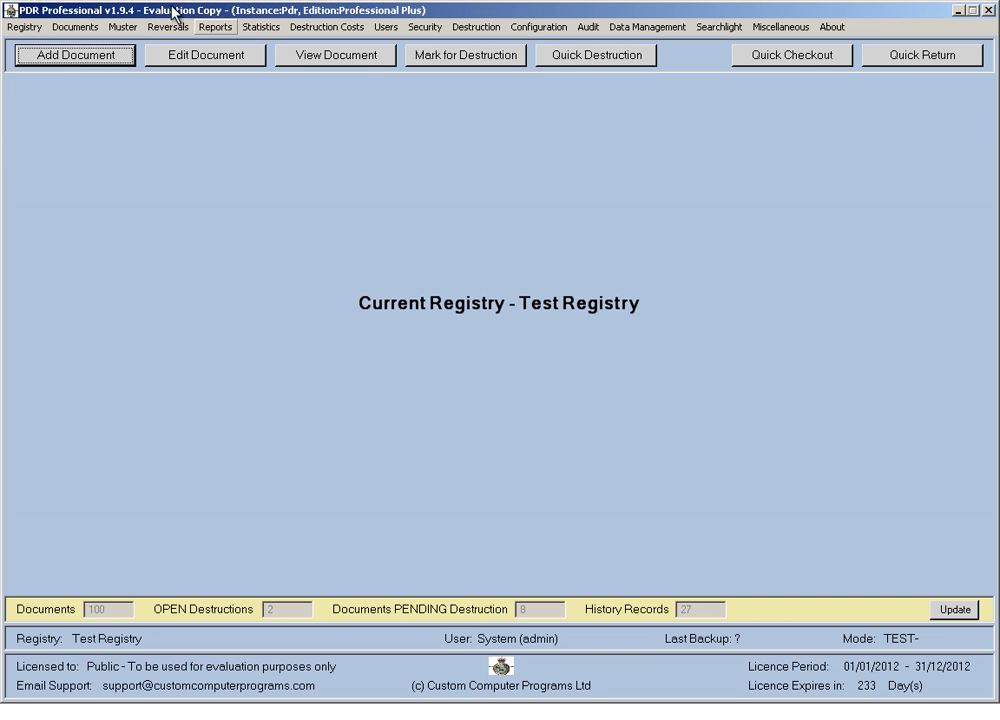
Log on to Test Registry as the restricted user with its username and password.
left_click(25, 27)
left_click(51, 45)
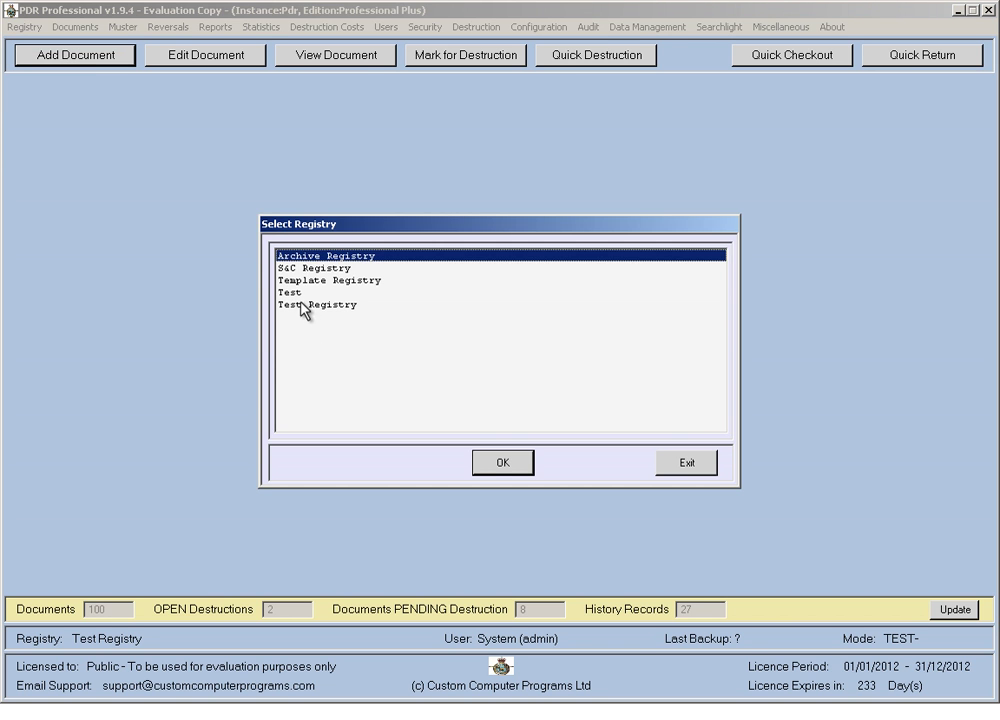
double_click(299, 304)
key("Tab")
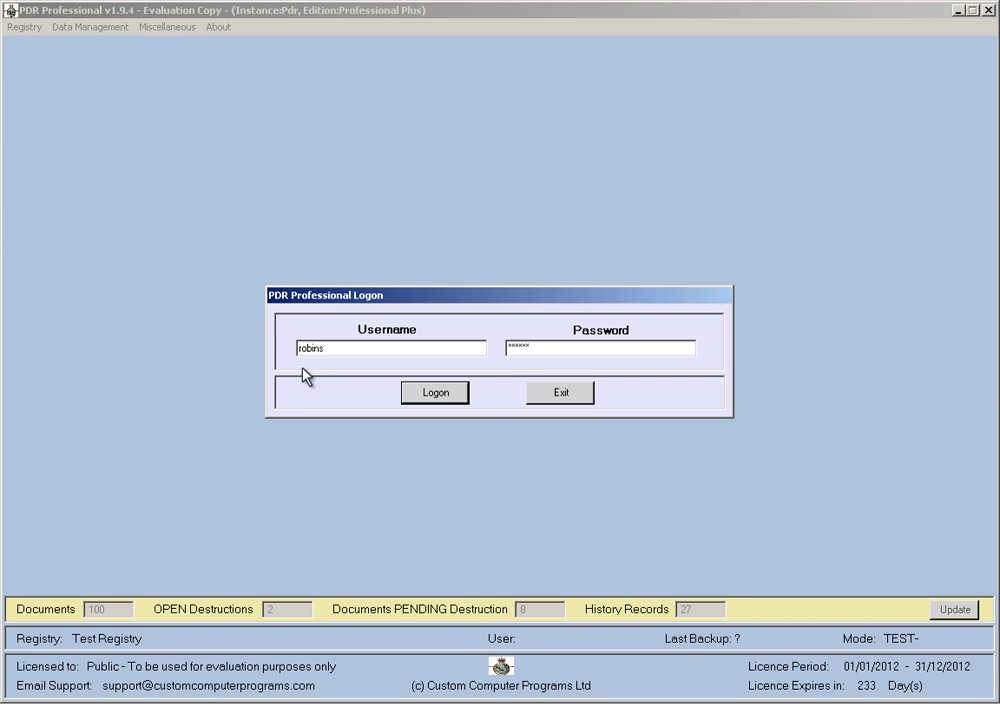
left_click(436, 395)
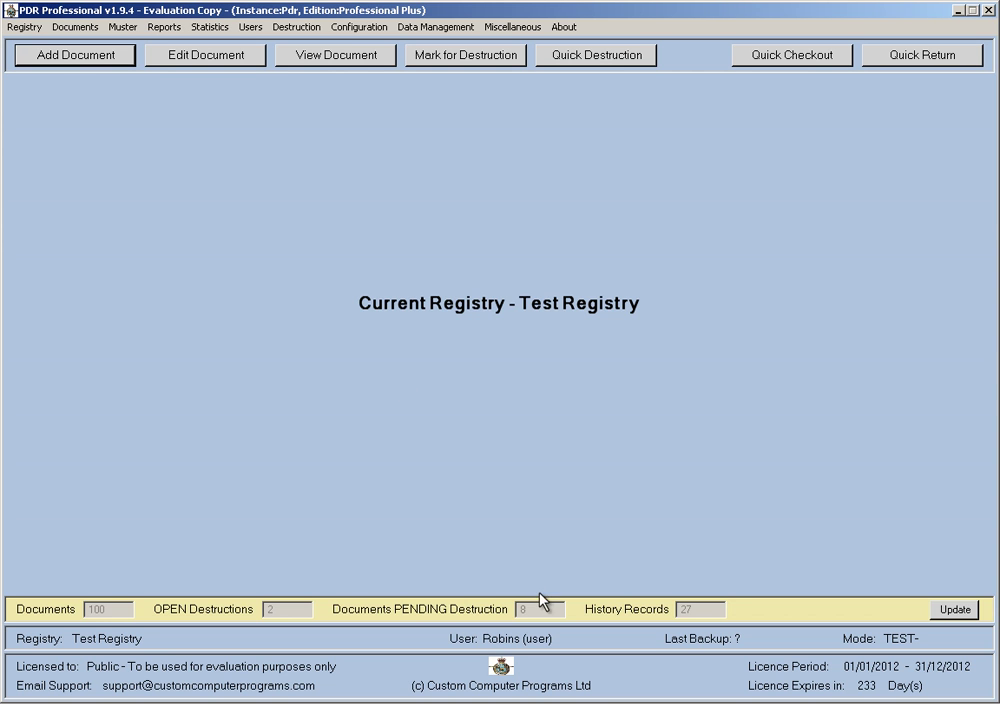
List all documents unfiltered, confirming all 100 including SECRET still appear, then close the search.
left_click(305, 58)
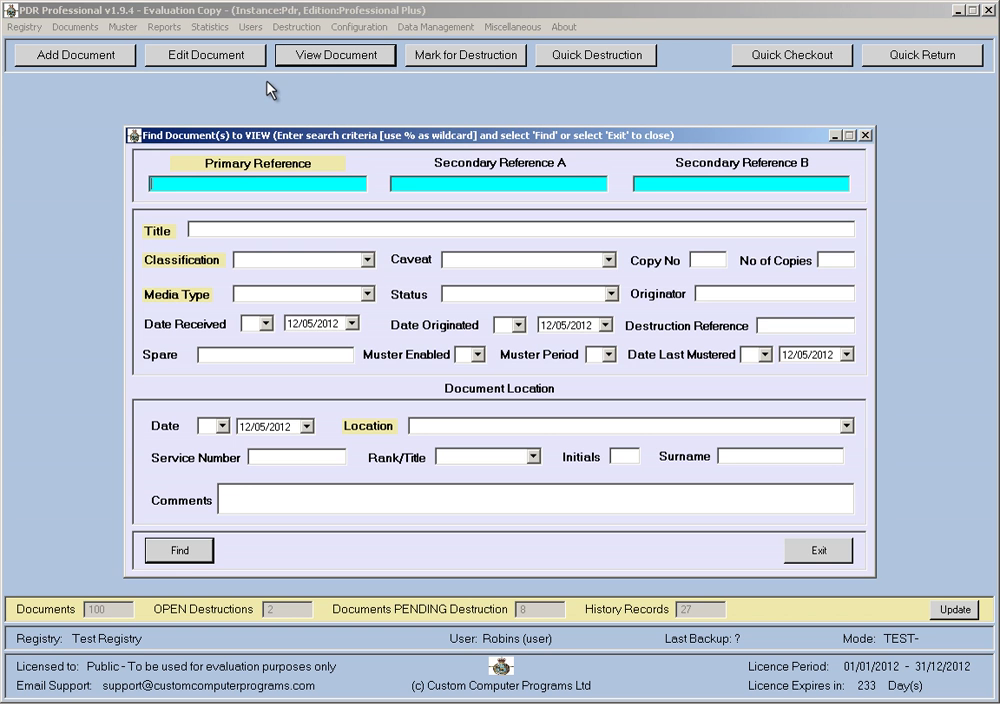
left_click(180, 550)
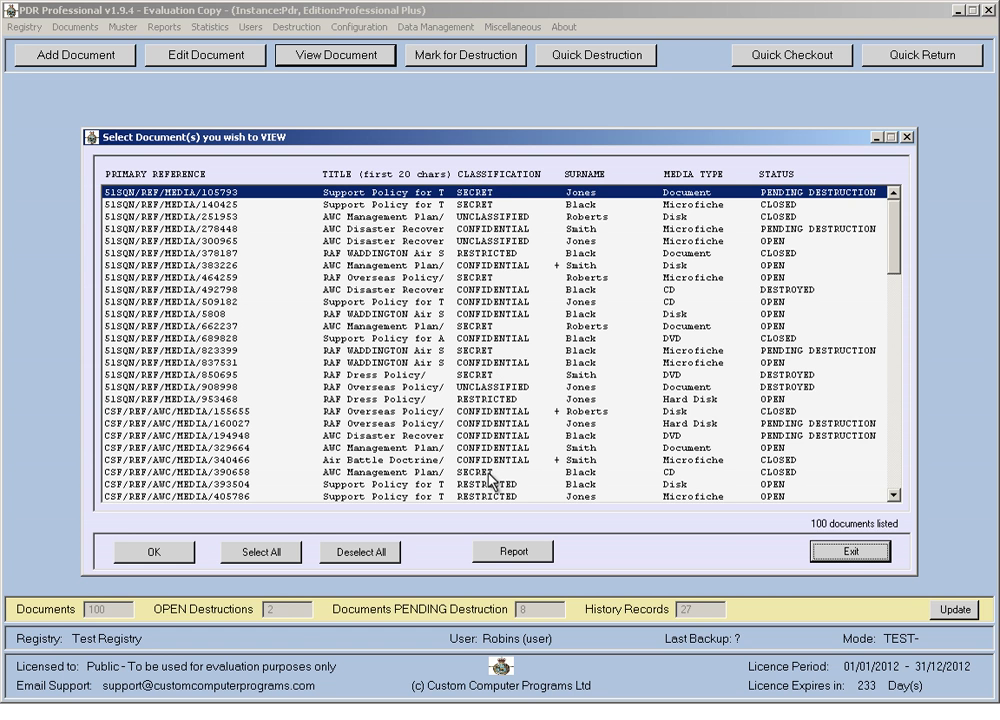
left_click(846, 553)
left_click(822, 551)
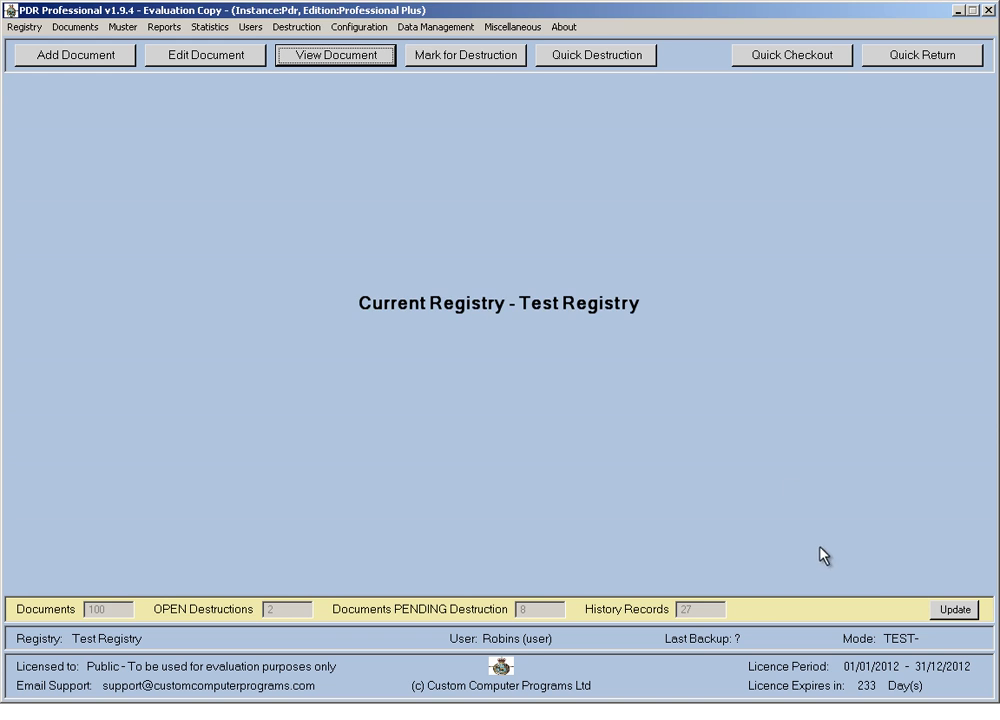
Review the current settings read-only, then log on to Test Registry as administrator.
left_click(360, 27)
mouse_move(425, 60)
left_click(481, 60)
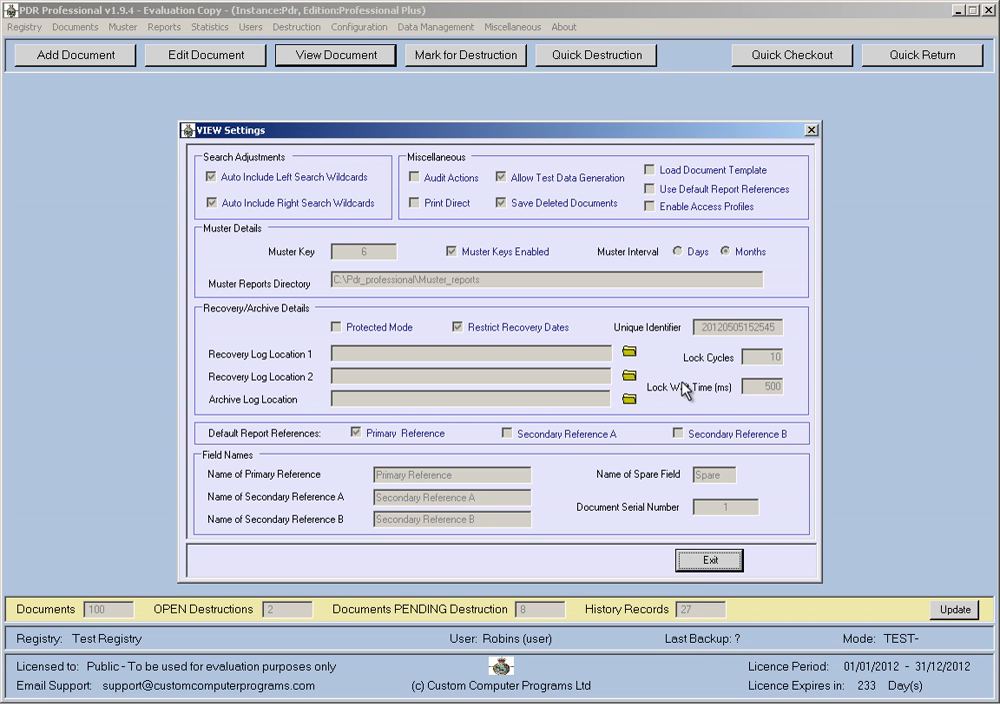
left_click(700, 562)
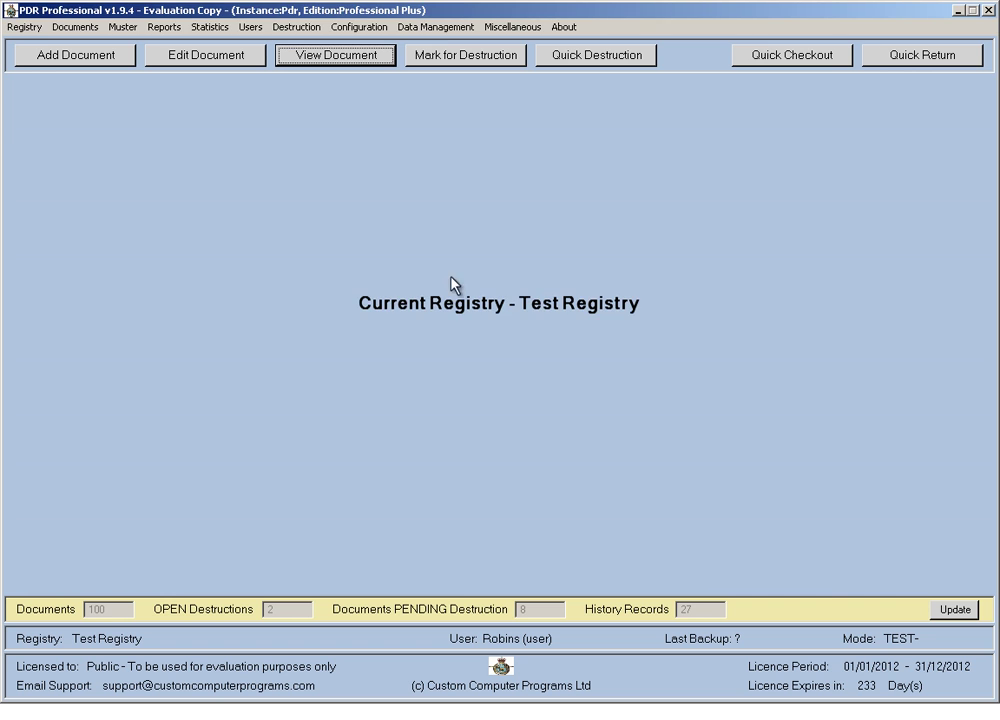
left_click(36, 20)
left_click(38, 38)
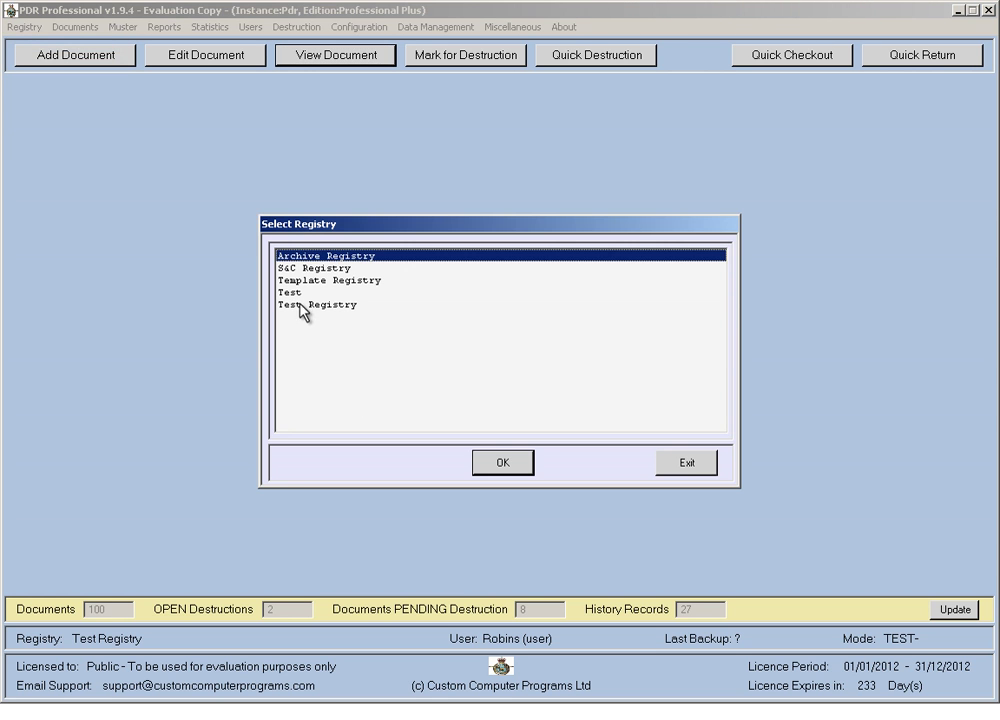
double_click(299, 305)
left_click(437, 393)
Tick Enable Access Profiles in the registry settings and save them to disk.
left_click(539, 27)
mouse_move(547, 88)
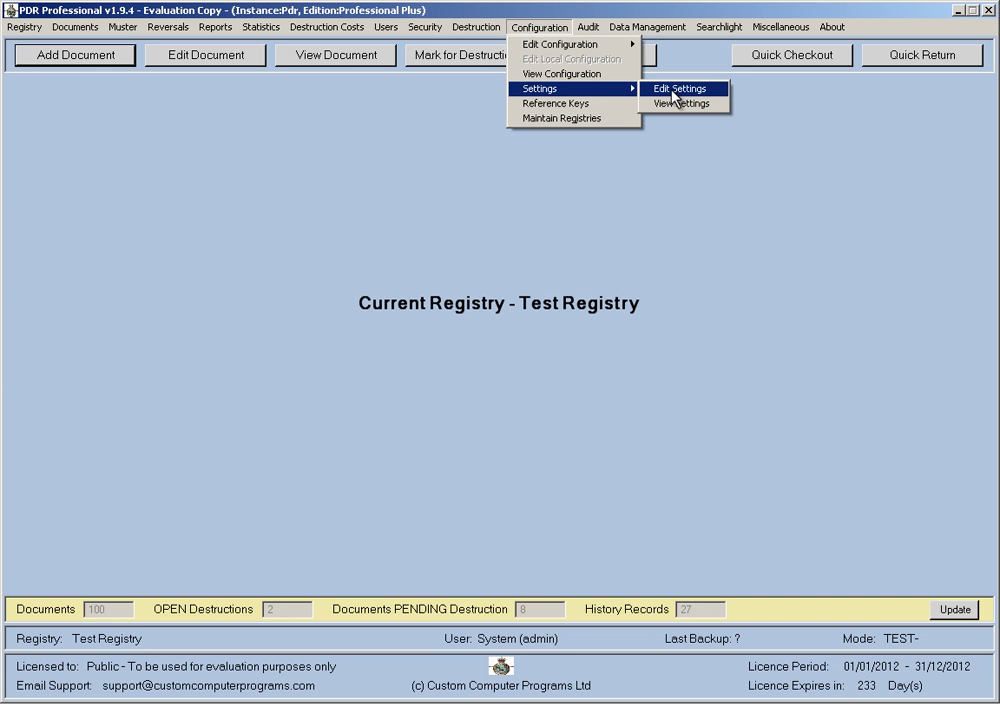
left_click(676, 90)
left_click(650, 206)
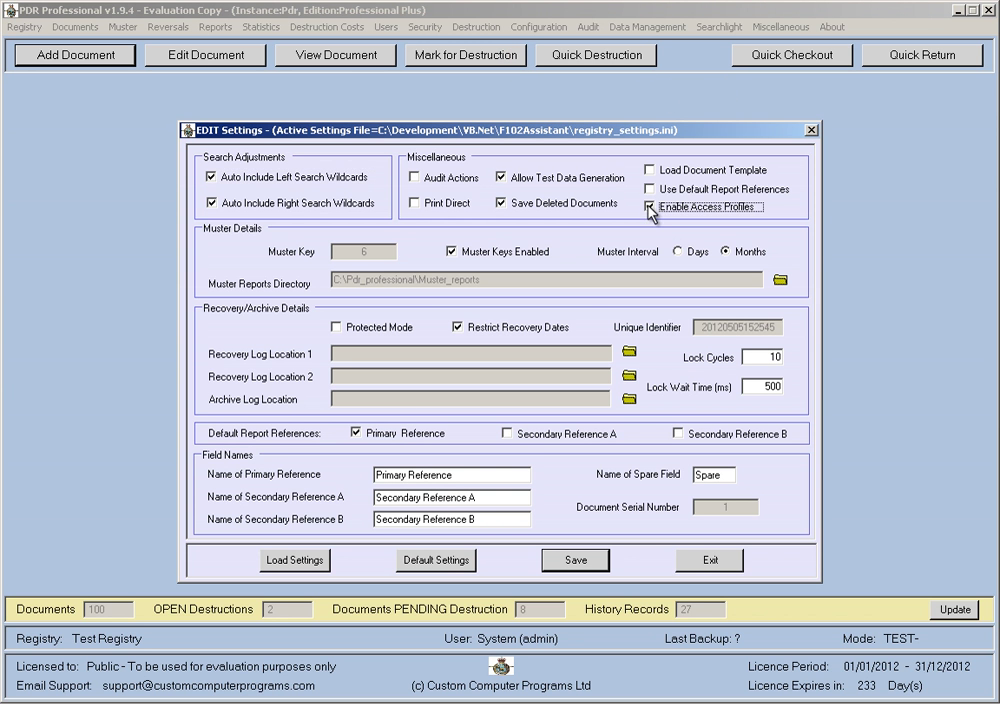
left_click(573, 560)
left_click(475, 392)
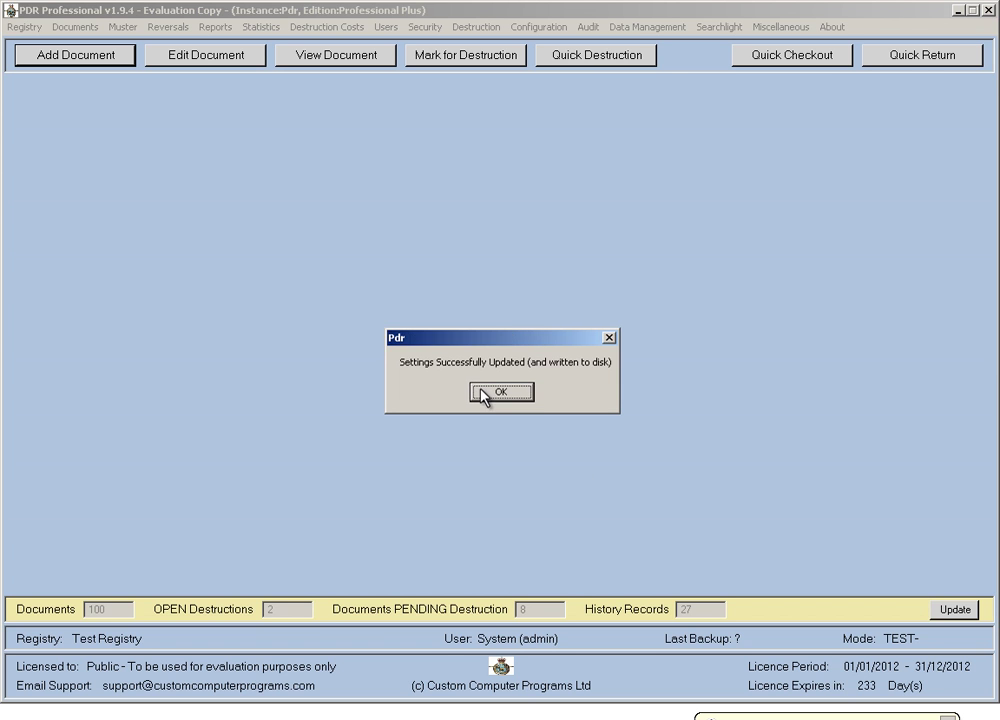
left_click(500, 392)
left_click(22, 27)
left_click(40, 41)
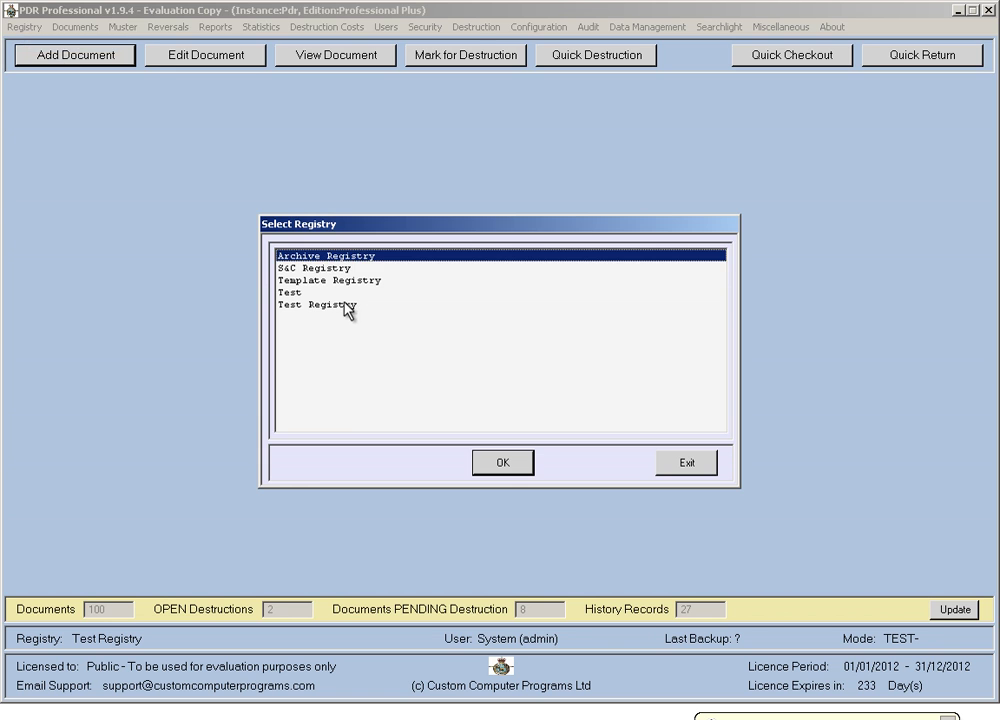
Attempt to log on to Test Registry as the restricted user and dismiss the invalid password error.
double_click(344, 304)
key("Tab")
key("shift+Tab")
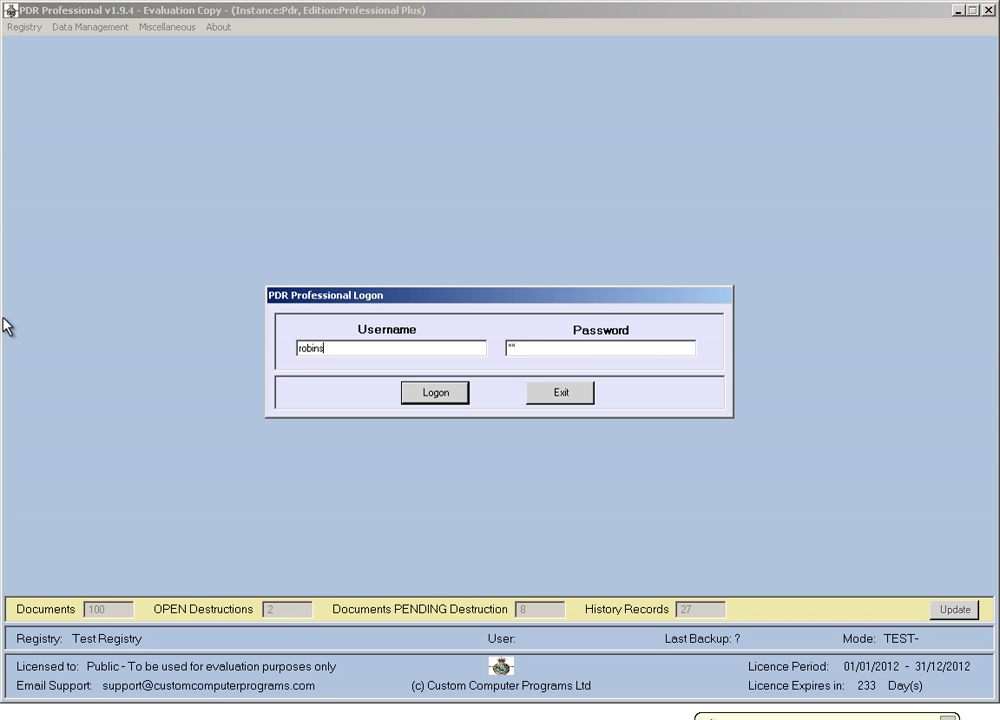
left_click(440, 393)
left_click(502, 398)
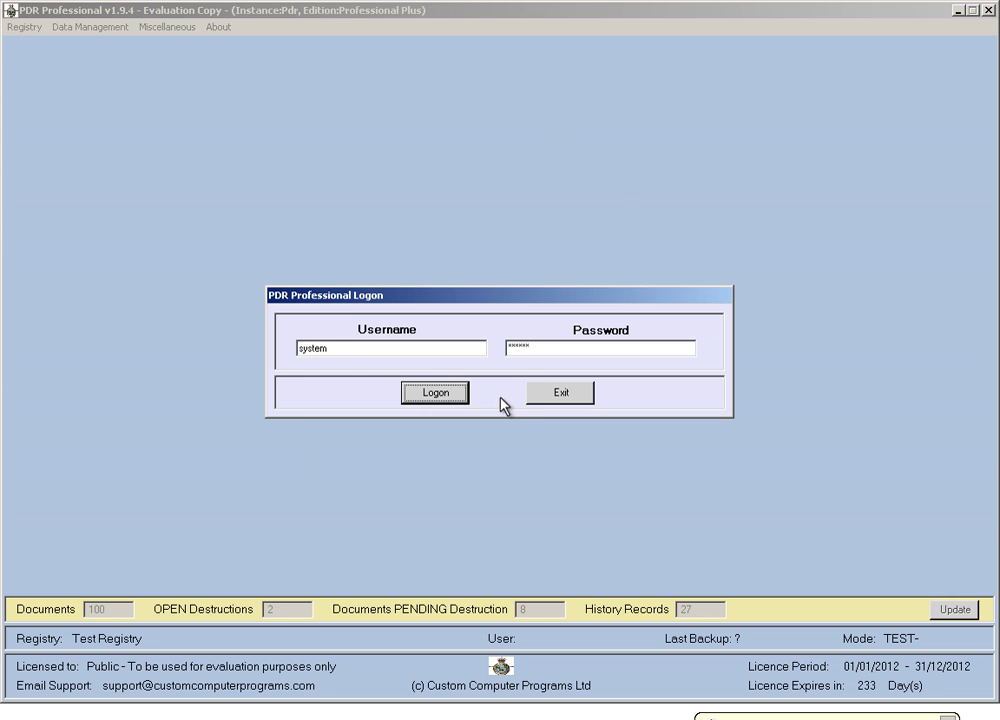
Re-enter the restricted user's username and password and log on successfully.
left_click_drag(346, 350, 299, 340)
type("robins")
key("Tab")
type("****")
left_click(430, 393)
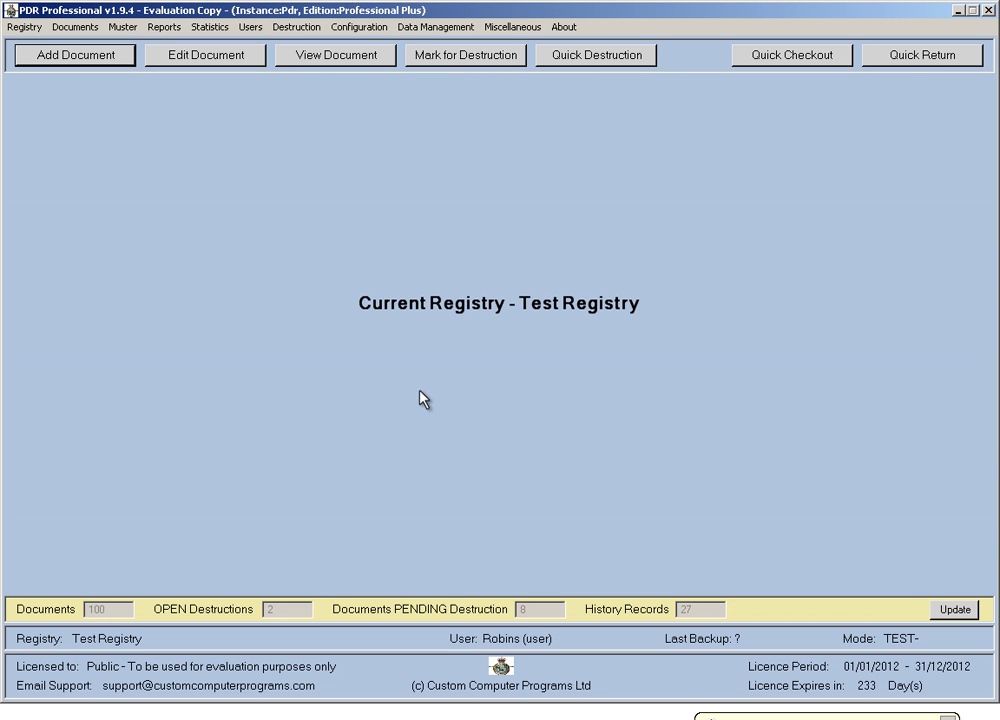
Find, select and open all 13 documents visible to the restricted user.
left_click(360, 31)
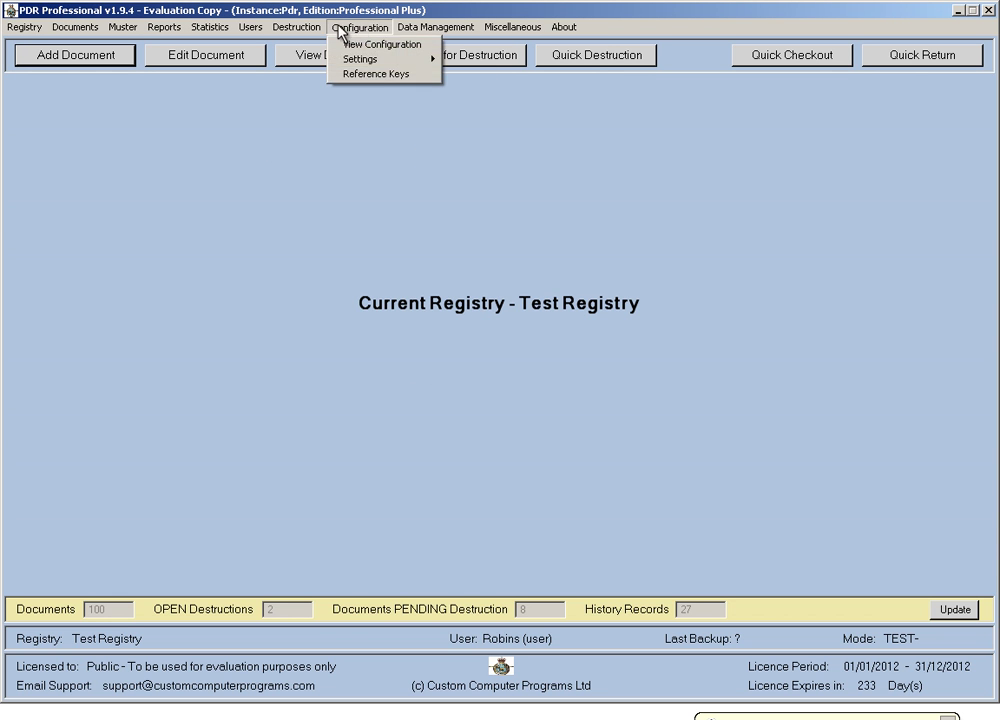
mouse_move(251, 27)
left_click(324, 60)
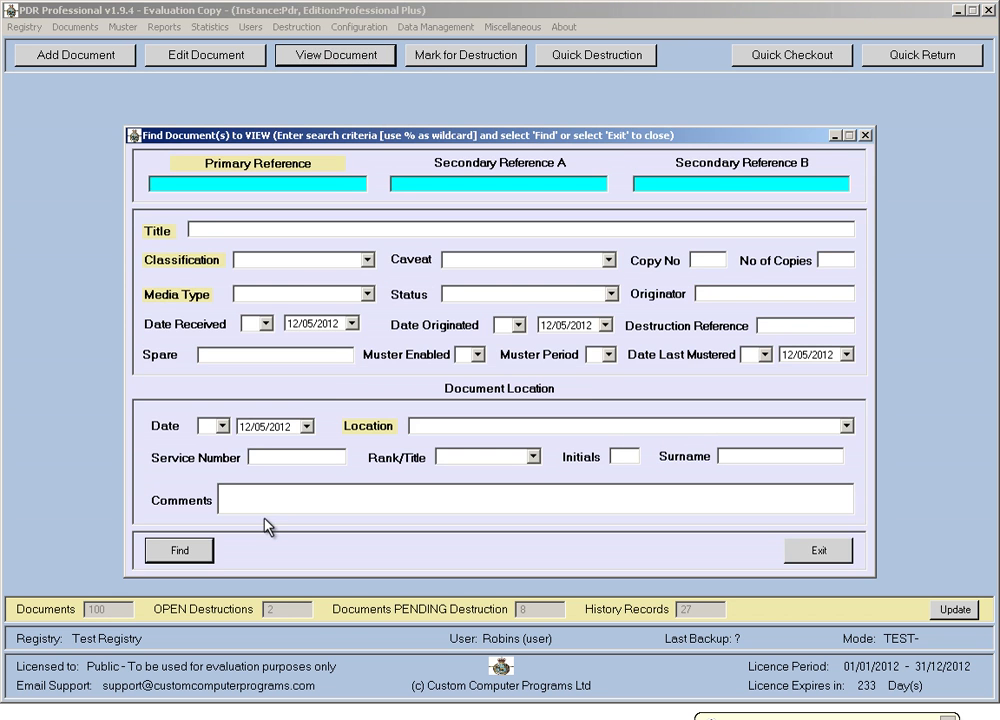
left_click(194, 554)
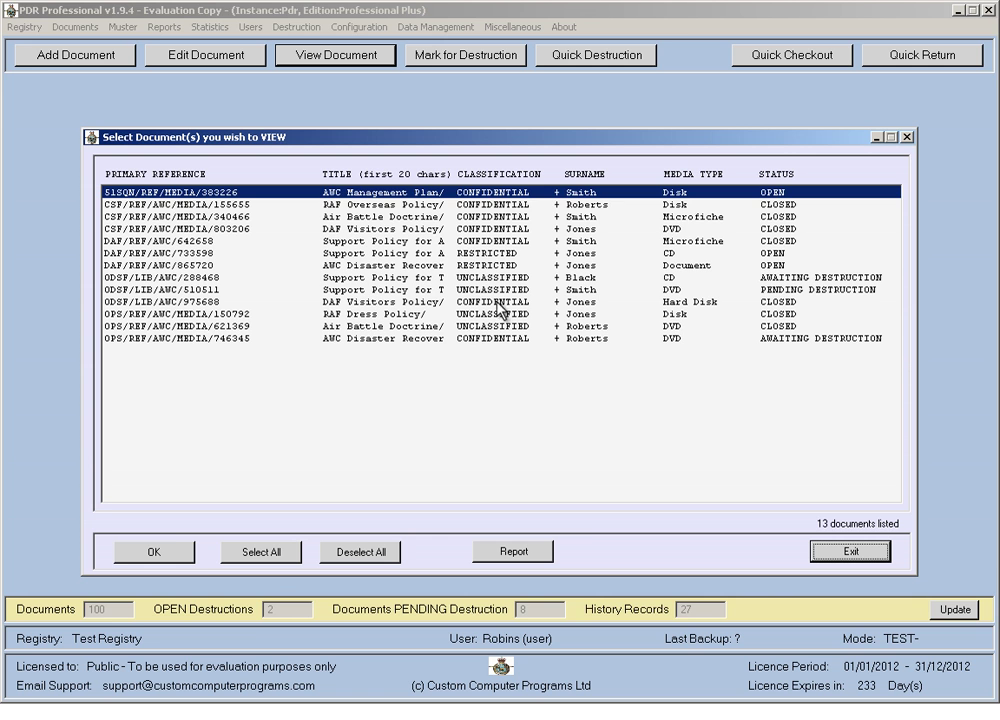
left_click(265, 560)
left_click(177, 554)
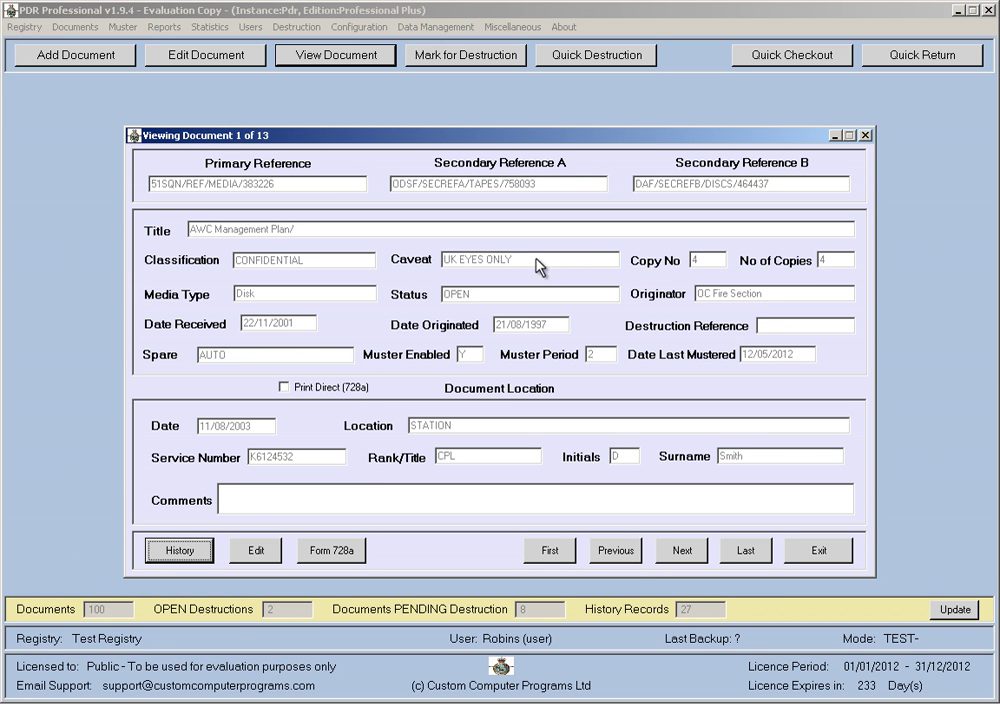
Page through all 13 UK EYES ONLY documents, then close the viewer, list and search.
left_click(677, 553)
left_click(677, 553)
left_click(677, 553)
left_click(677, 553)
left_click(677, 553)
left_click(677, 553)
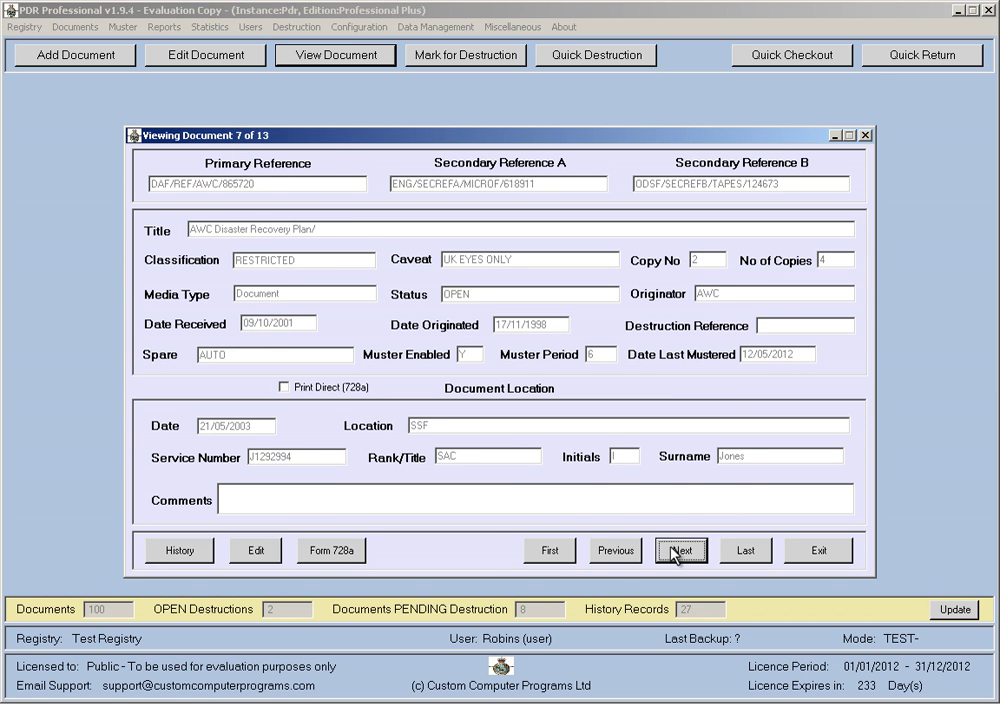
left_click(677, 553)
left_click(677, 553)
left_click(677, 553)
left_click(671, 549)
left_click(671, 549)
left_click(671, 549)
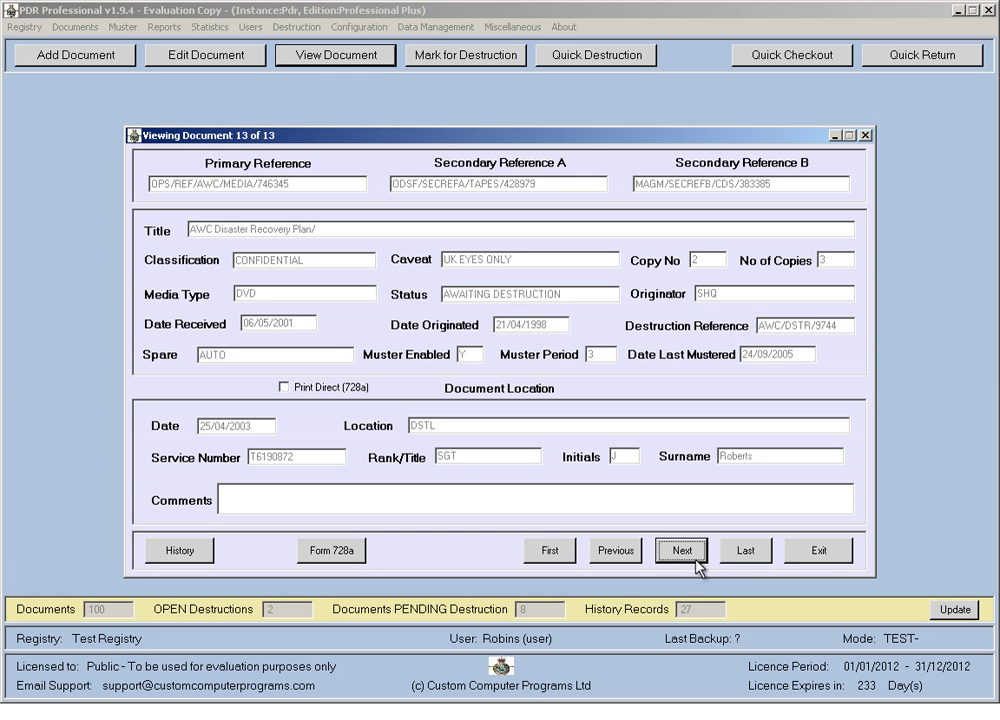
left_click(820, 553)
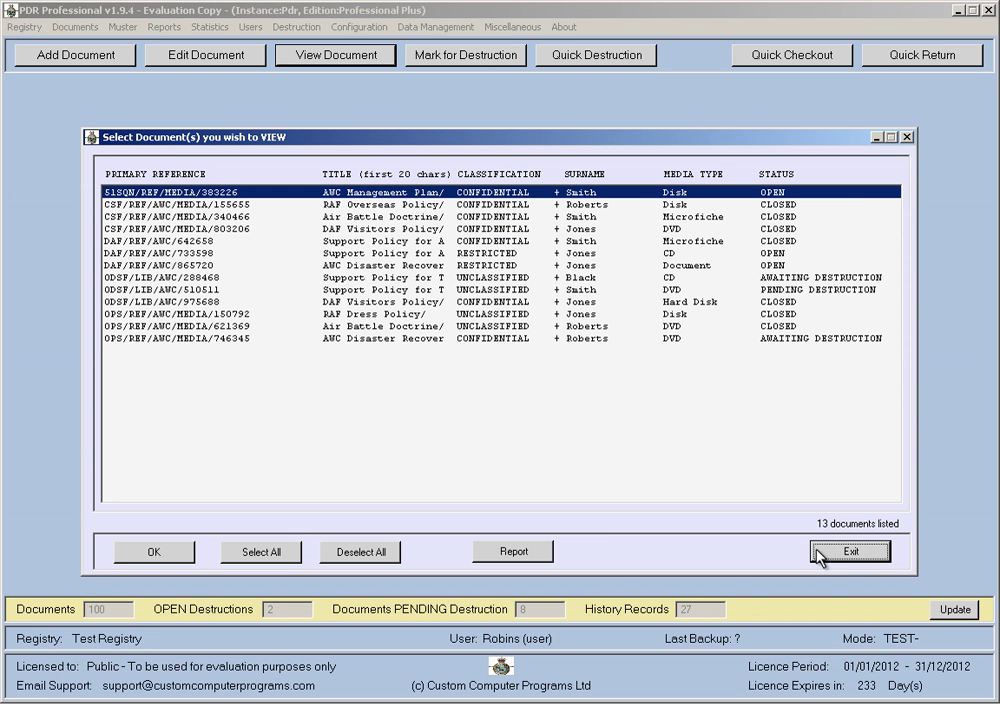
left_click(818, 555)
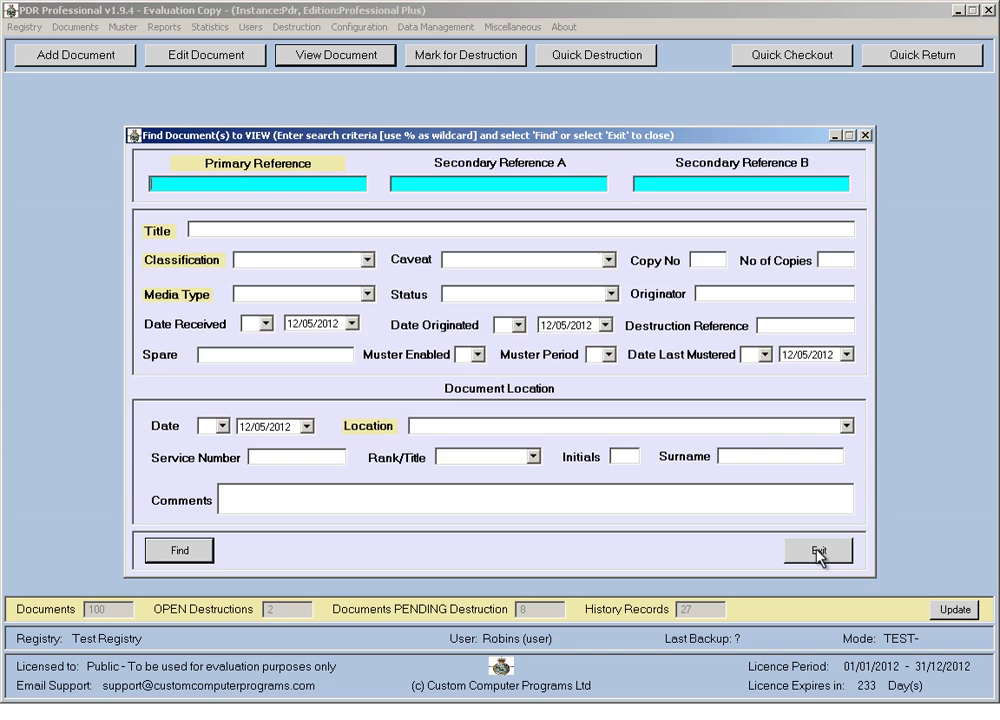
left_click(818, 555)
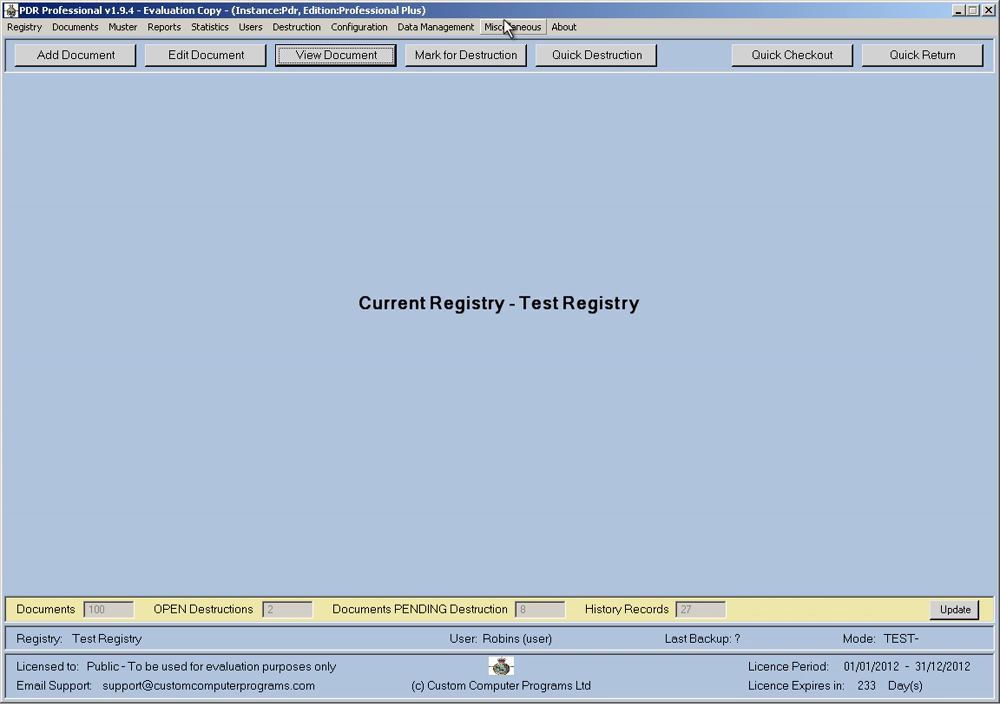
Switch registry and log on to Test Registry as the System administrator.
left_click(25, 27)
left_click(38, 45)
double_click(335, 305)
left_click(440, 400)
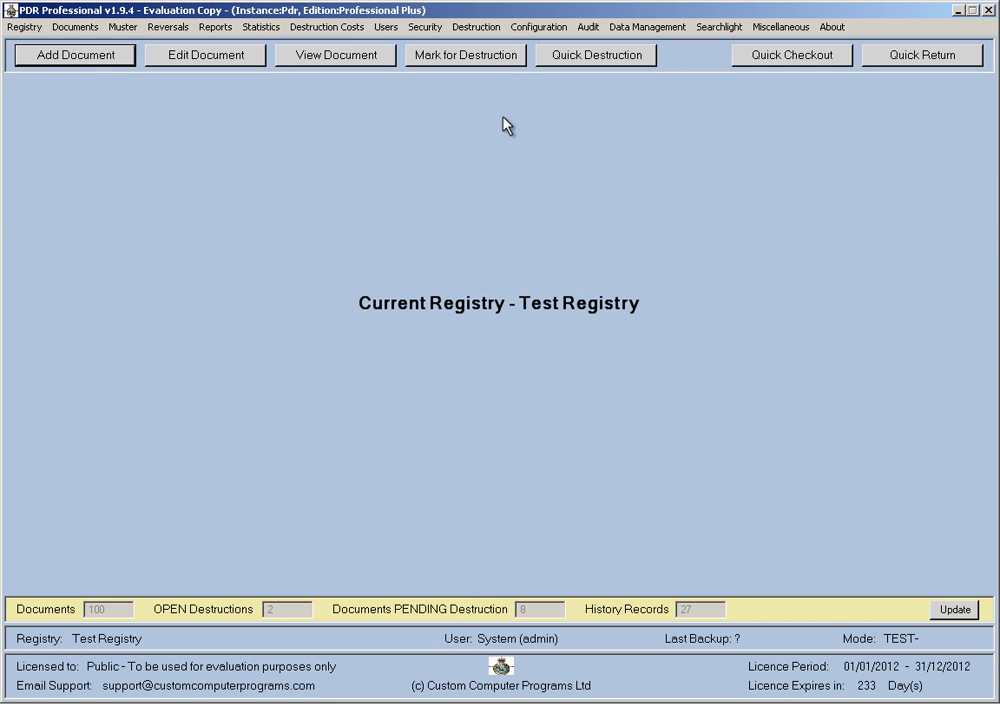
Blank the restricted user's classification and caveat access profiles and save the user.
left_click(538, 27)
mouse_move(387, 27)
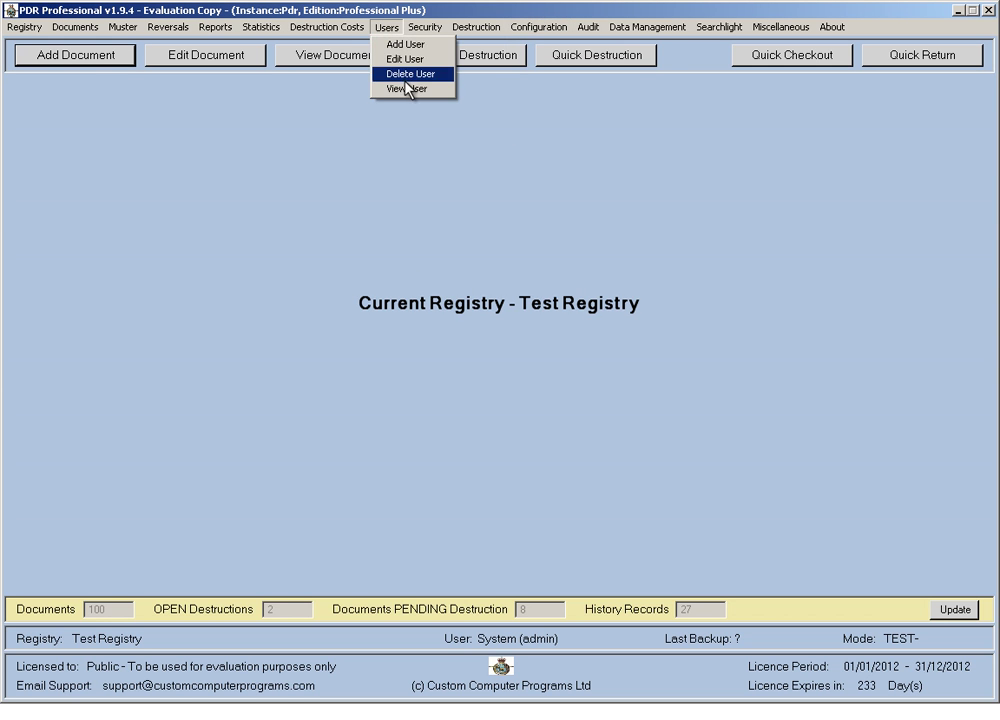
left_click(408, 59)
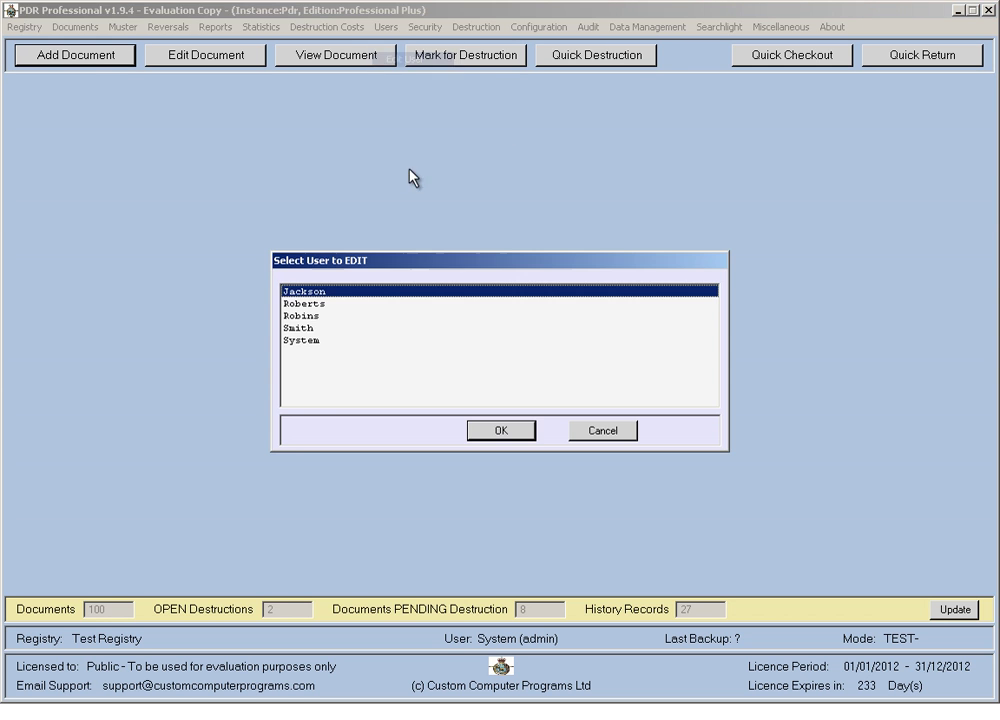
double_click(305, 316)
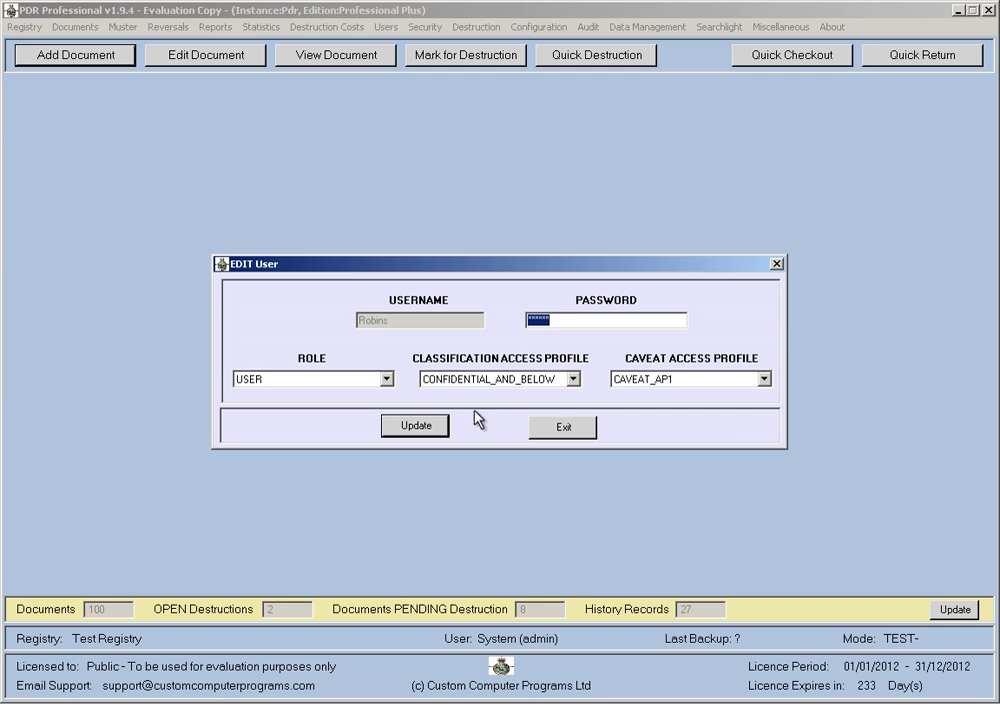
left_click(573, 379)
left_click(565, 393)
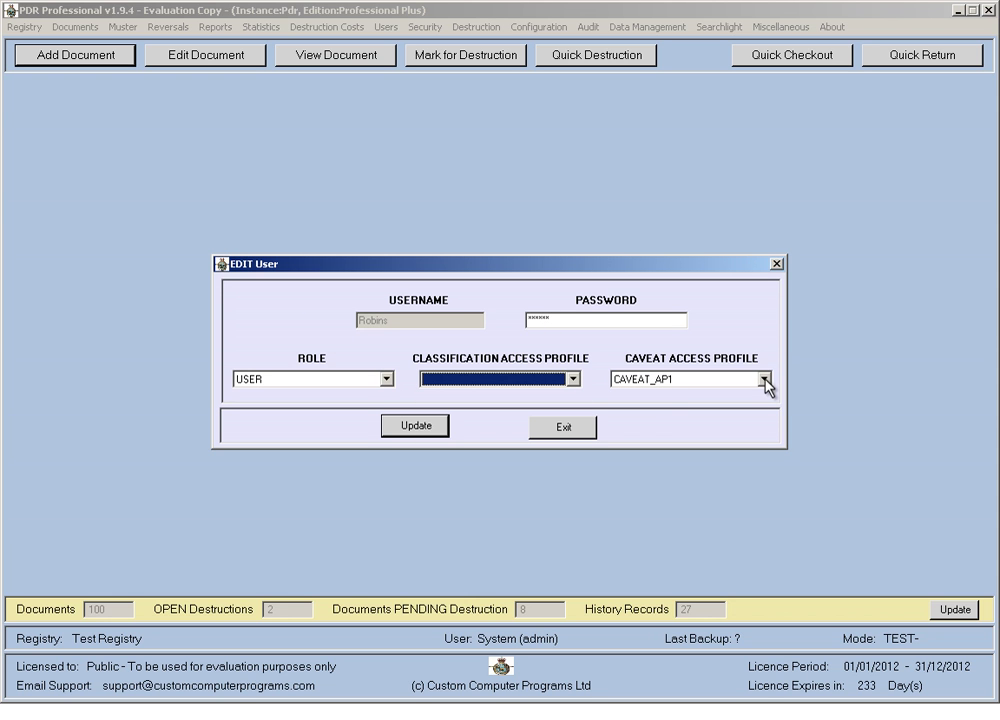
left_click(765, 379)
left_click(752, 394)
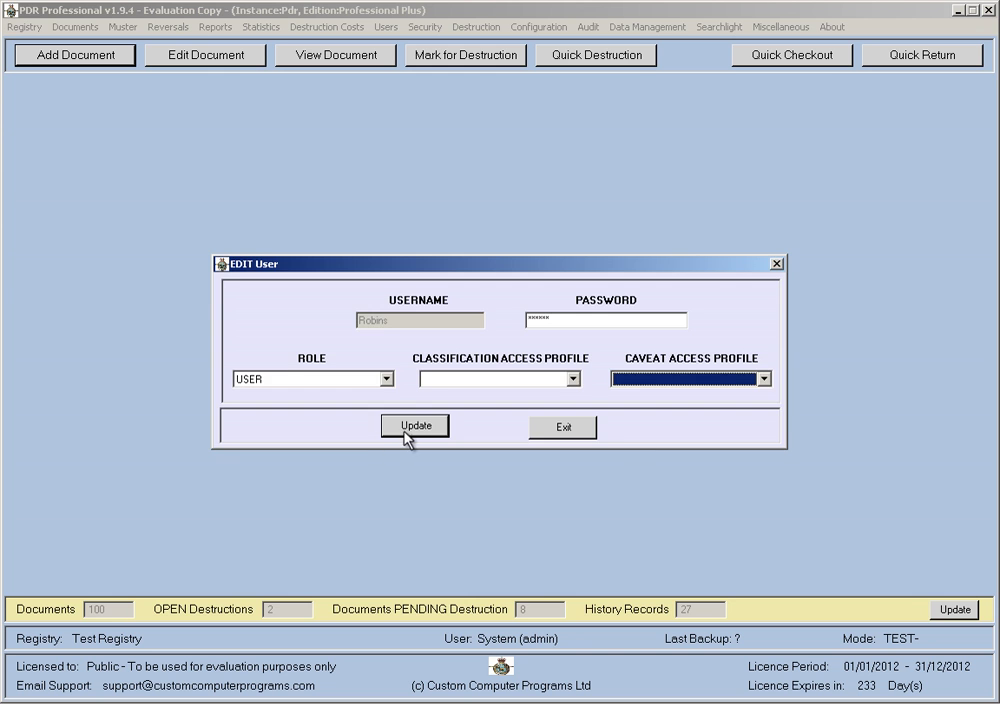
left_click(391, 427)
left_click(498, 399)
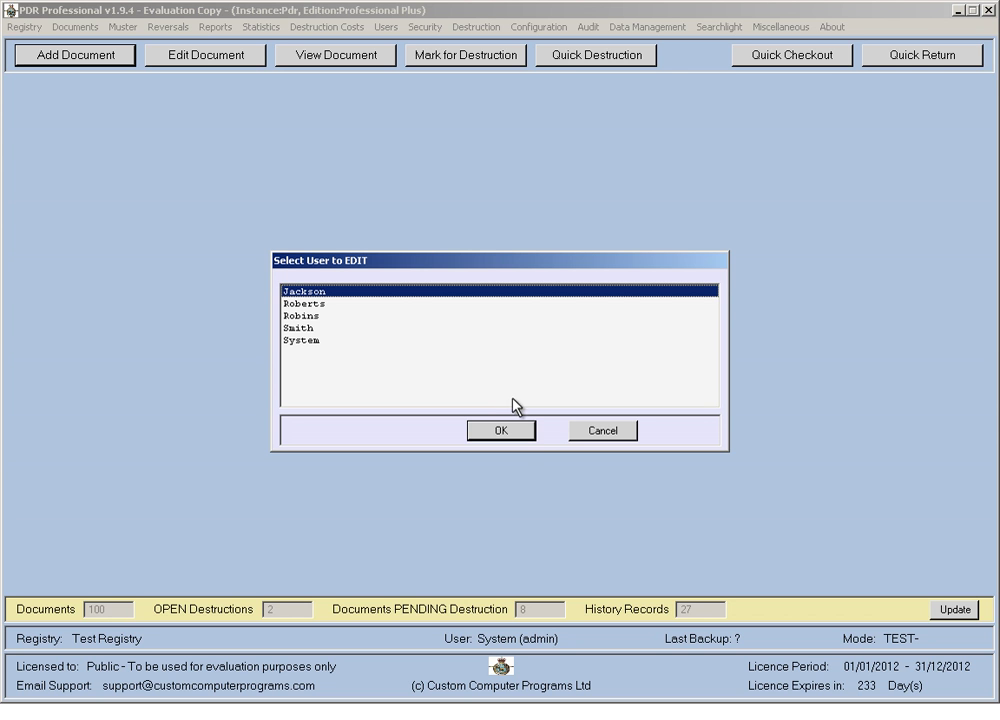
Close the user settings and user list without further changes.
left_click(512, 431)
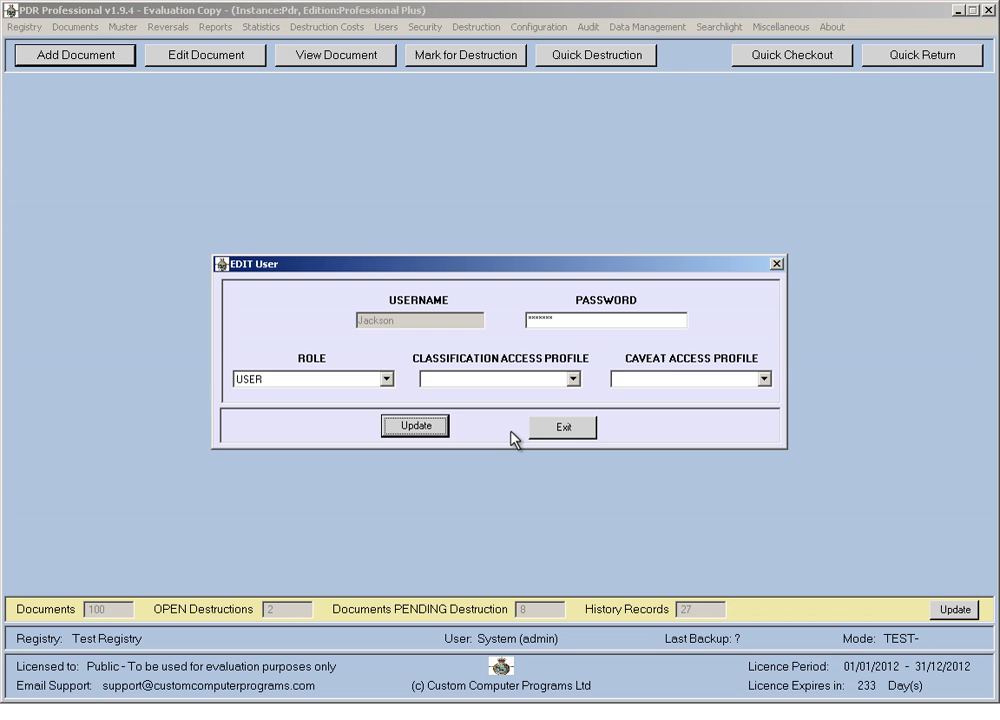
left_click(542, 433)
left_click(603, 431)
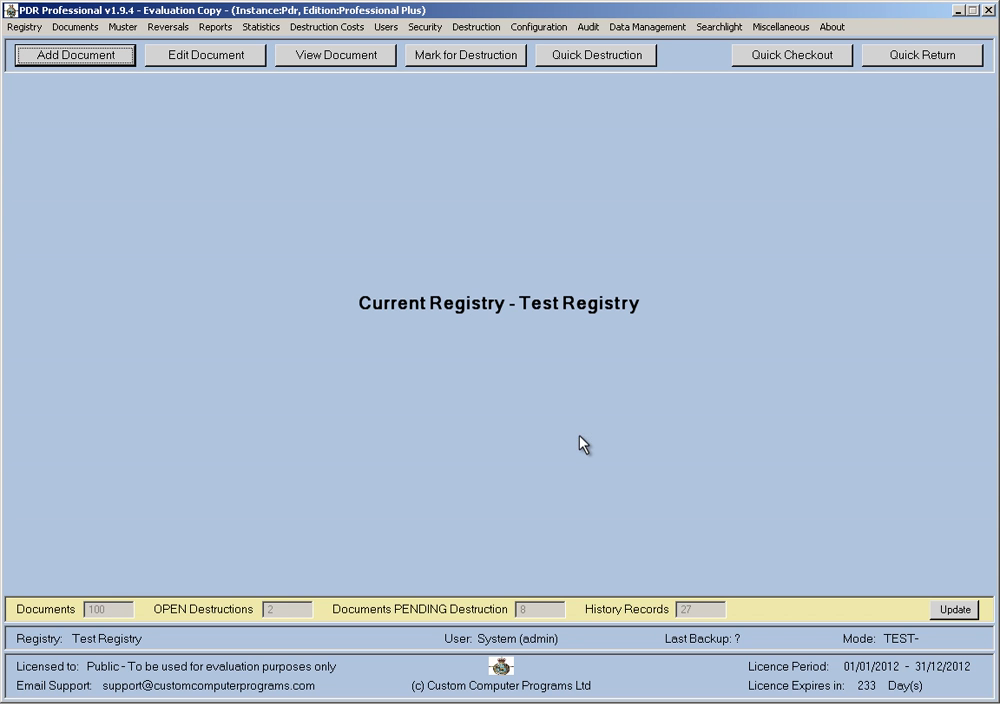